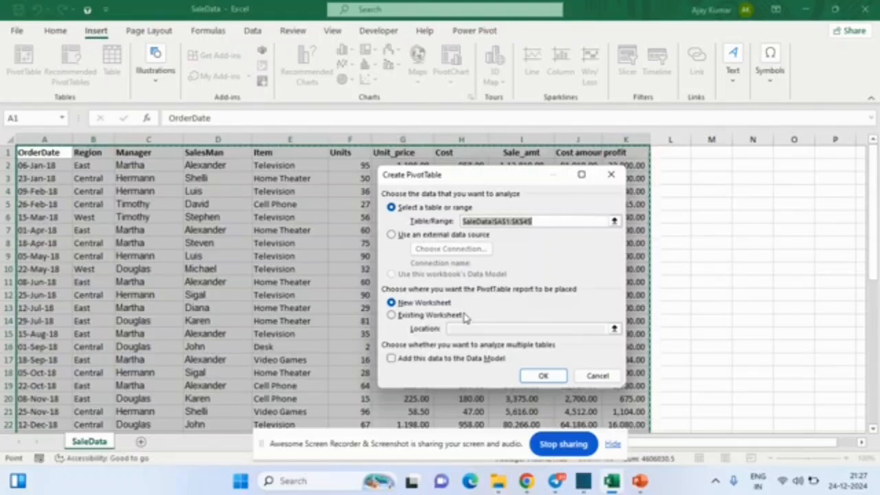
Create the pivot table from the SaleData range on a new worksheet and consult the pivot-building slide in PowerPoint before returning to Excel
click(541, 376)
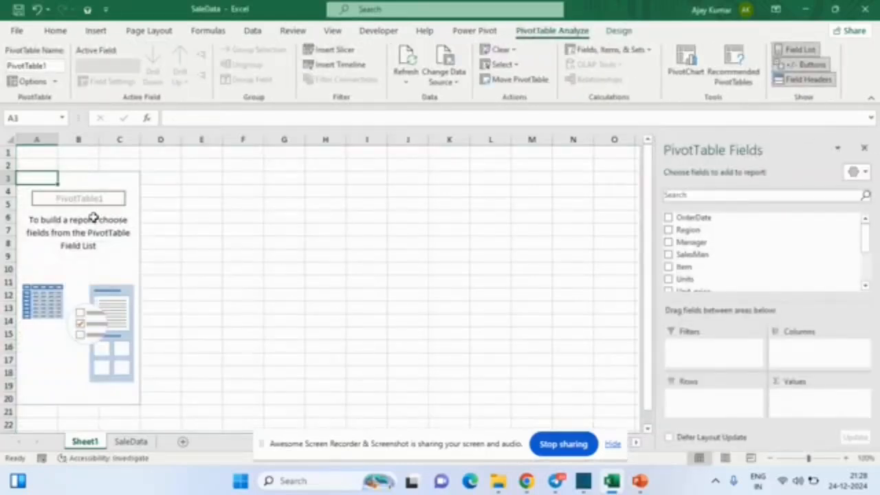
key(alt+Tab)
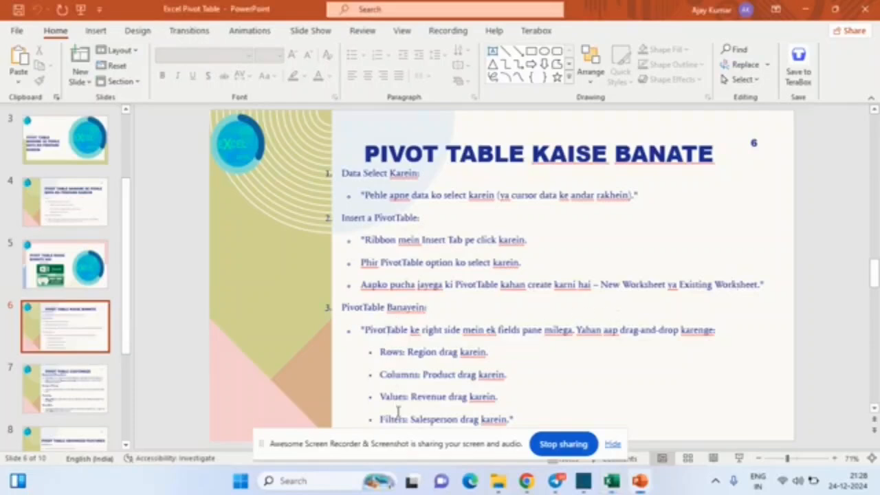
key(alt+Tab)
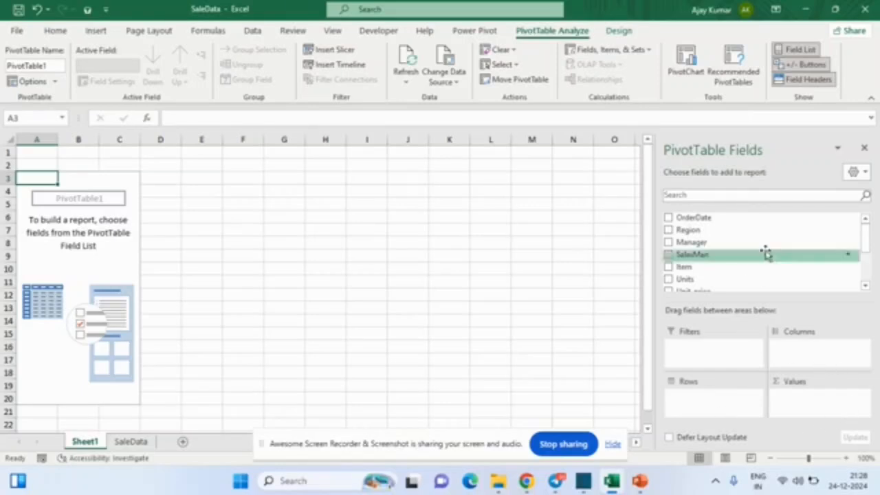
Lay out the pivot table with Manager as filter, Region as rows, SalesMan as columns and Units as values
drag(713, 244, 707, 350)
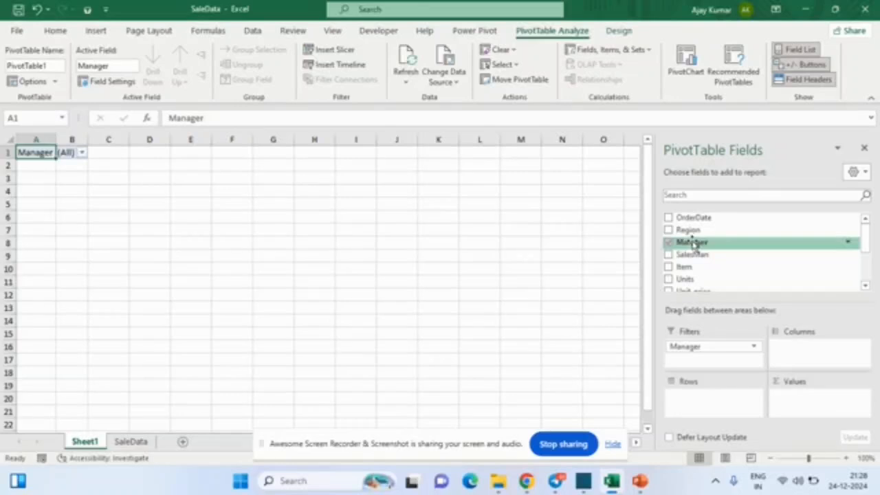
drag(690, 235, 692, 402)
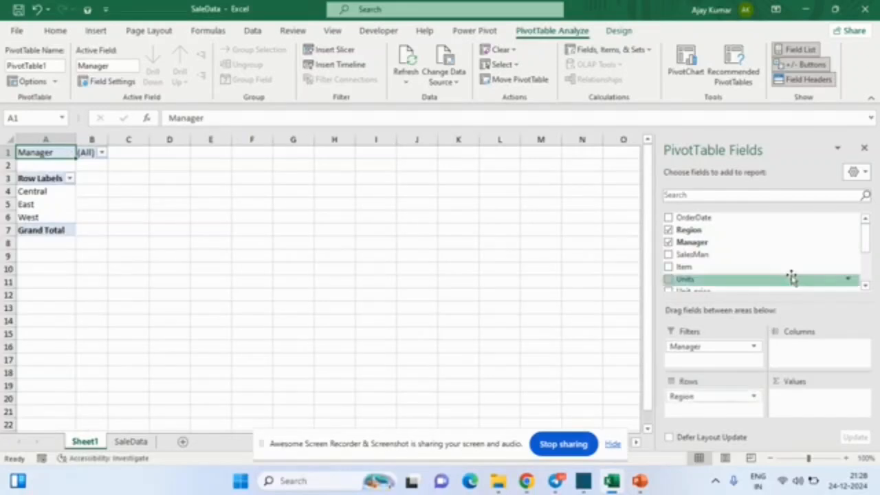
drag(704, 254, 794, 351)
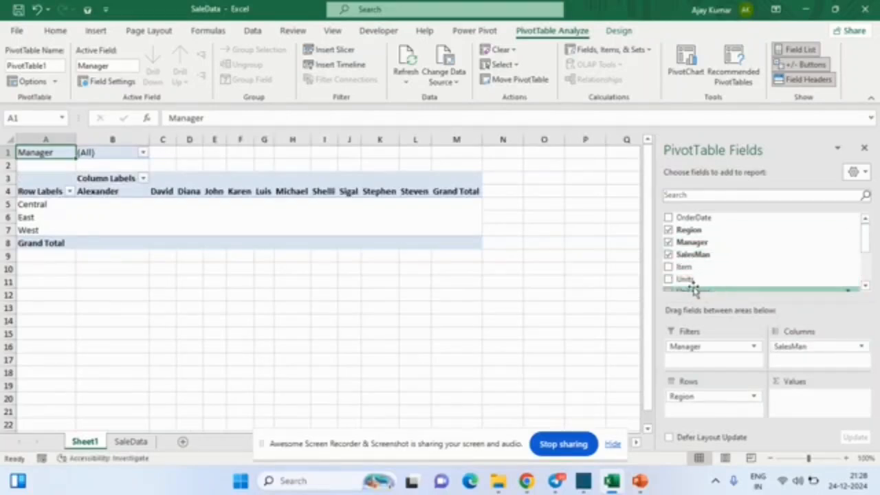
drag(688, 282, 784, 387)
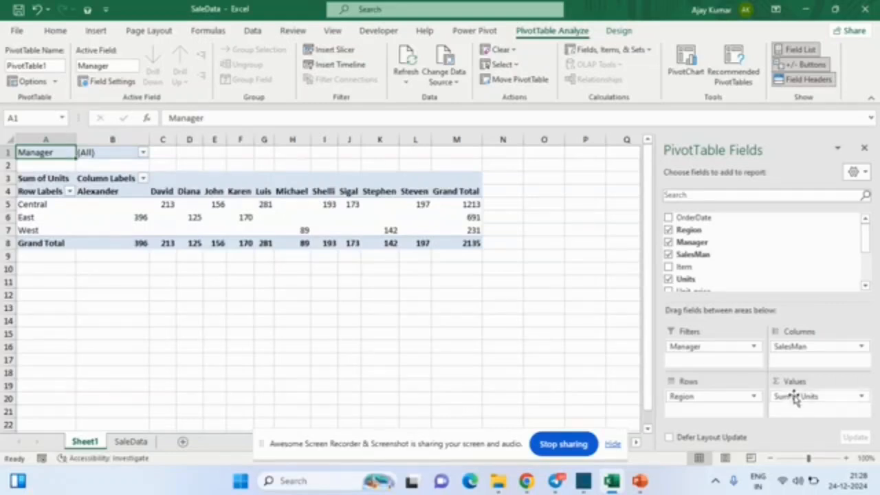
Change the Units value field to be summarized by Max
click(803, 395)
click(803, 383)
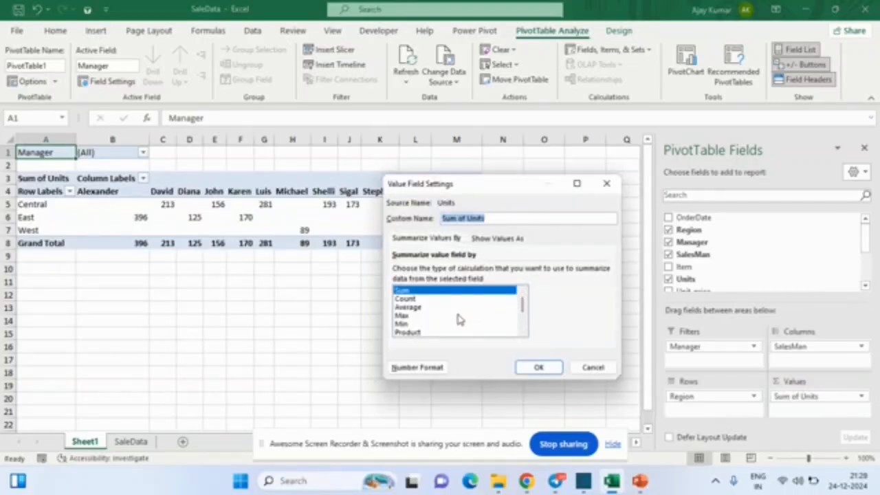
click(405, 315)
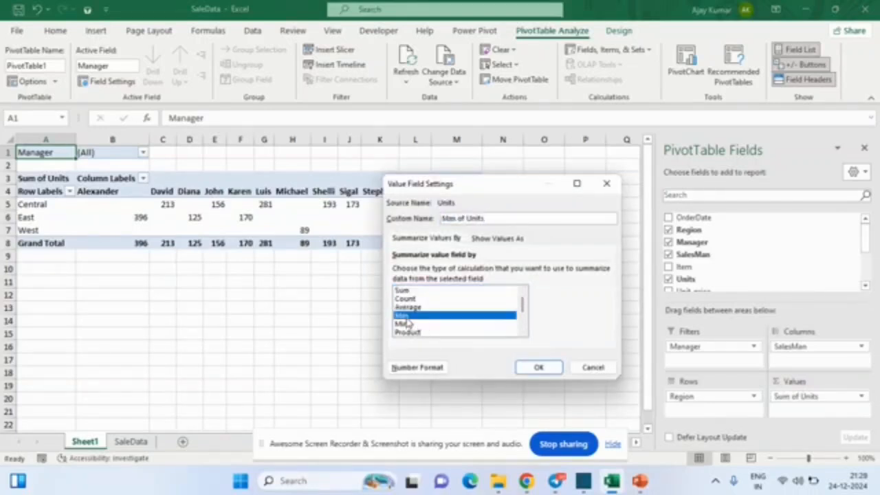
click(540, 368)
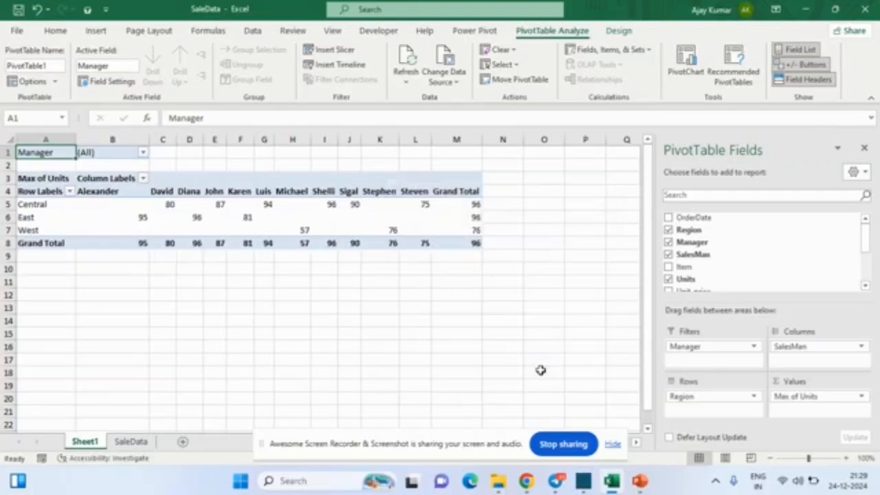
Switch the summary calculation of the Units value field to Min
click(804, 398)
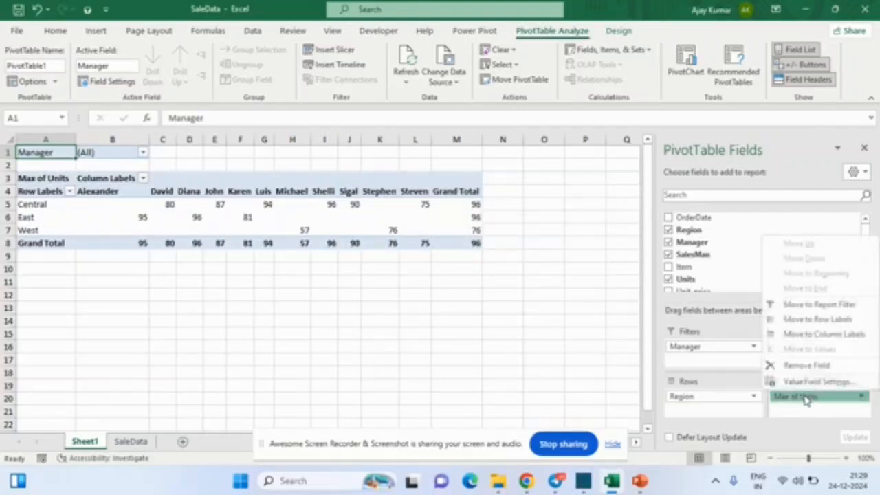
click(802, 383)
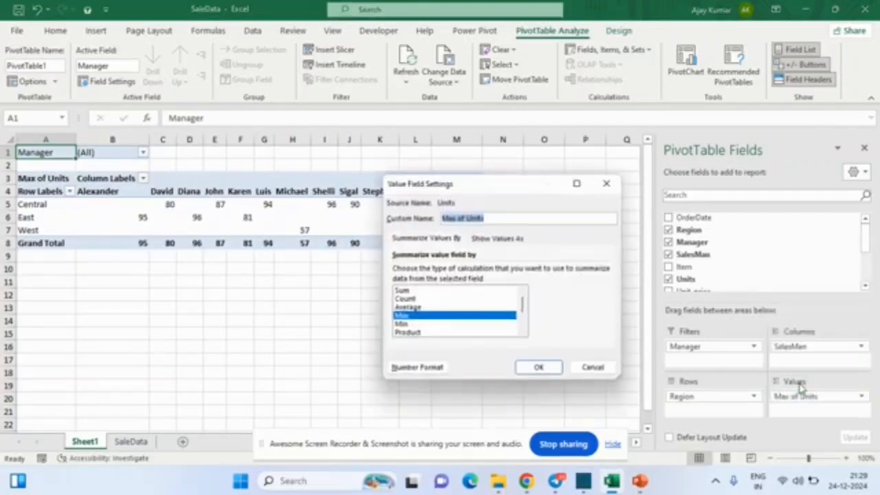
click(465, 324)
click(534, 367)
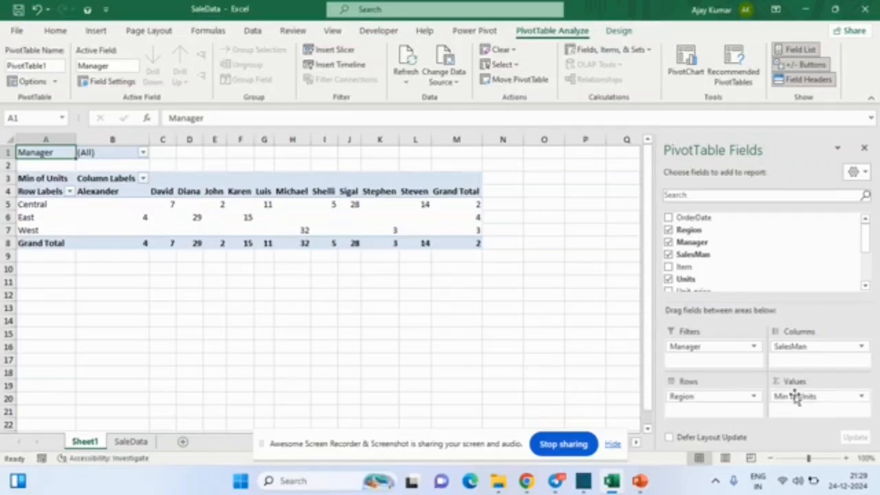
Summarize the Units value field by Count
click(830, 395)
click(828, 384)
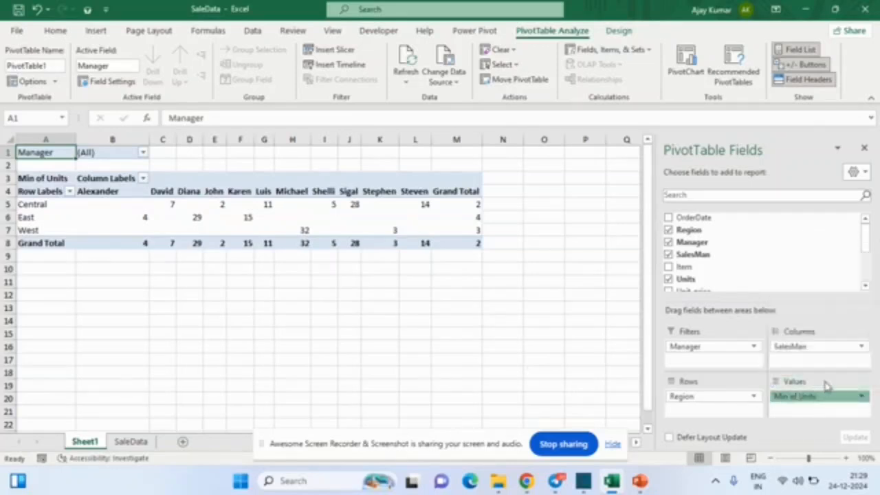
click(460, 300)
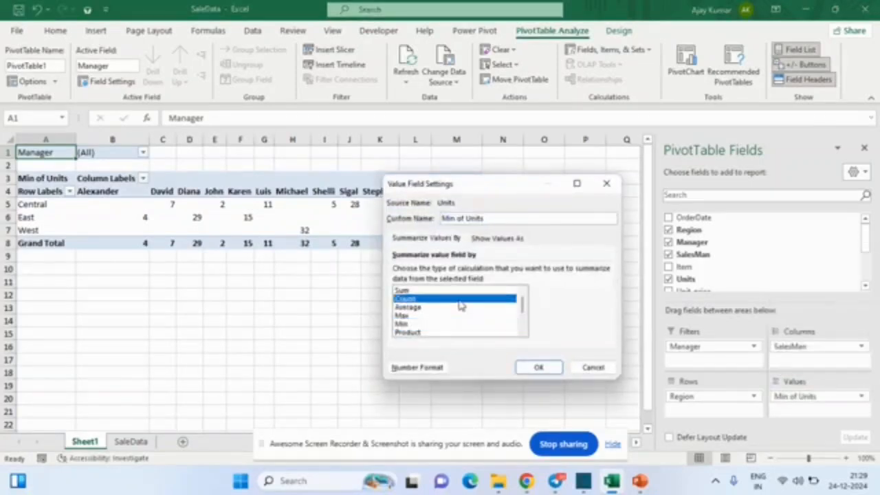
click(534, 367)
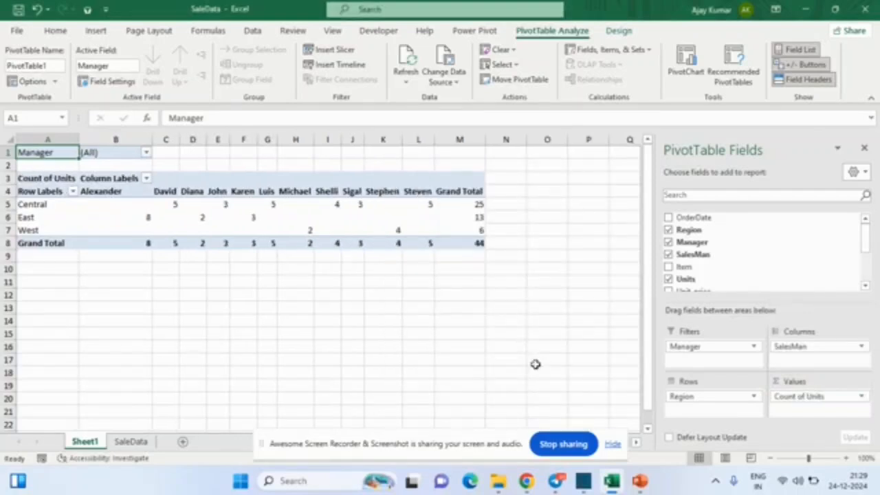
Set the Units value field to be summarized by Average
click(813, 397)
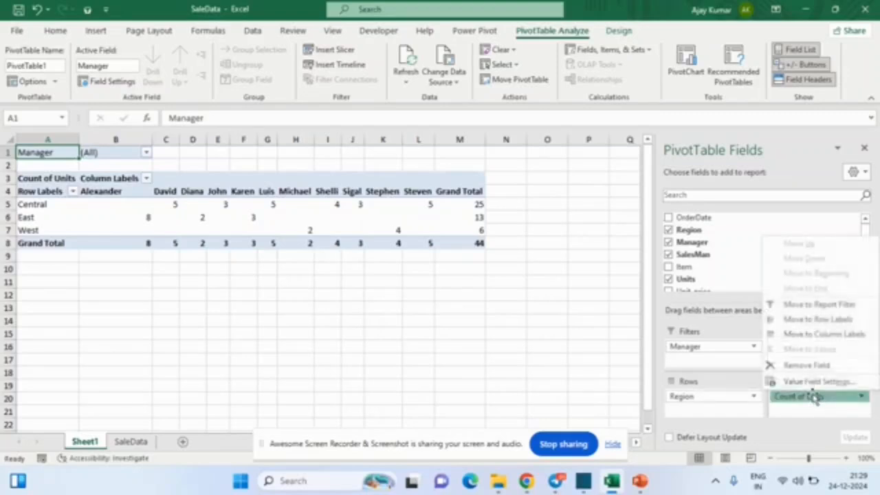
click(810, 383)
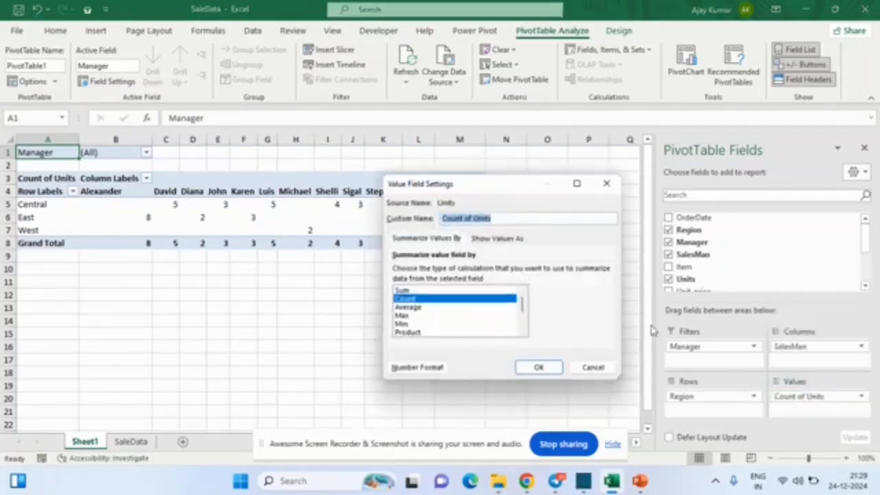
click(453, 308)
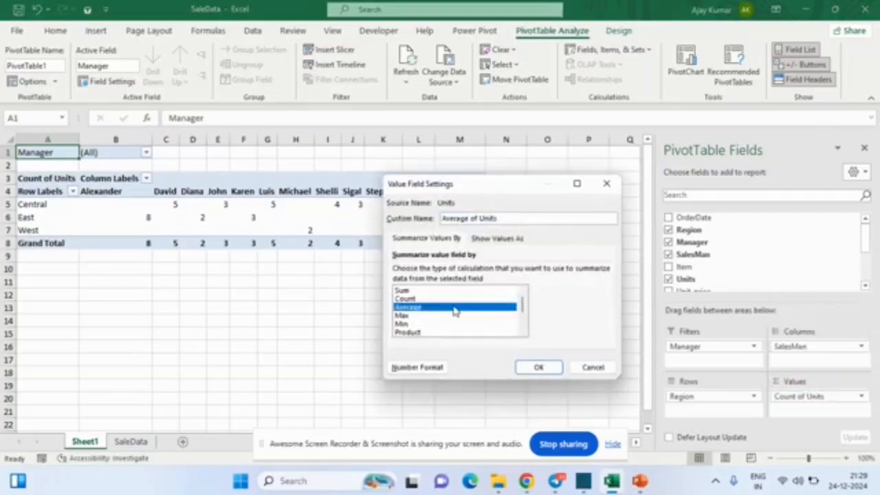
click(542, 369)
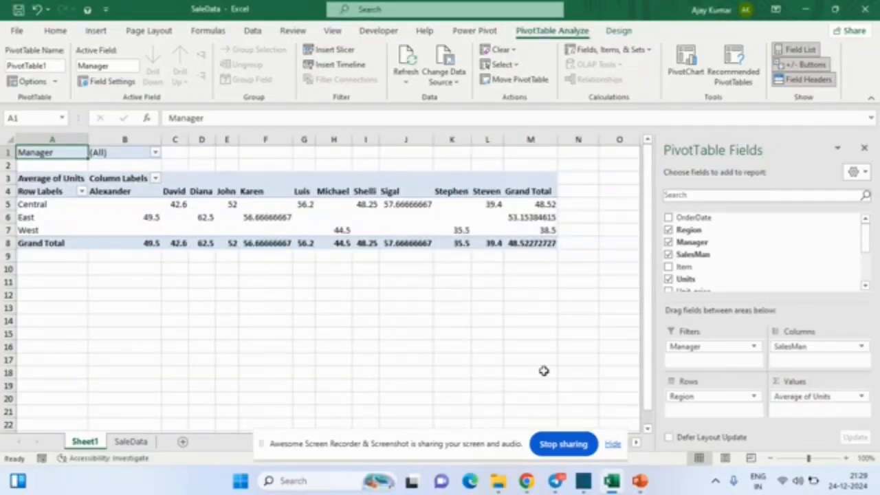
Examine the summary functions and number format categories offered for the Units value field, leaving the settings unchanged
click(825, 398)
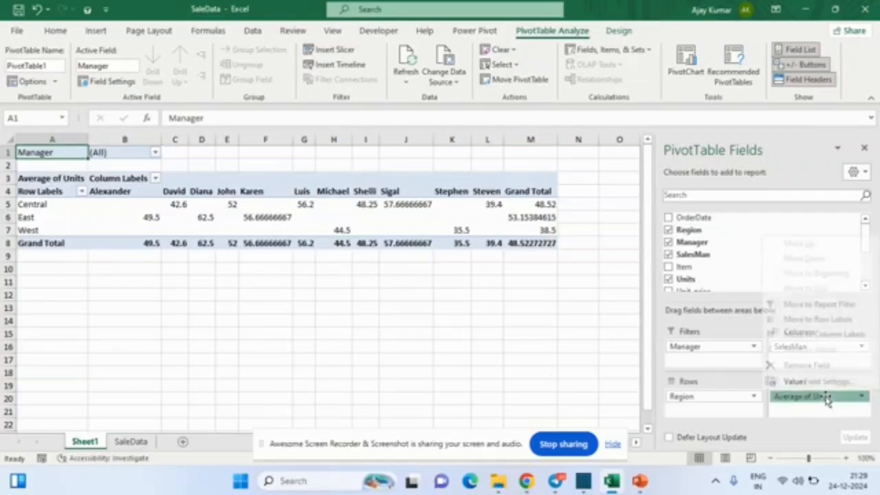
click(810, 383)
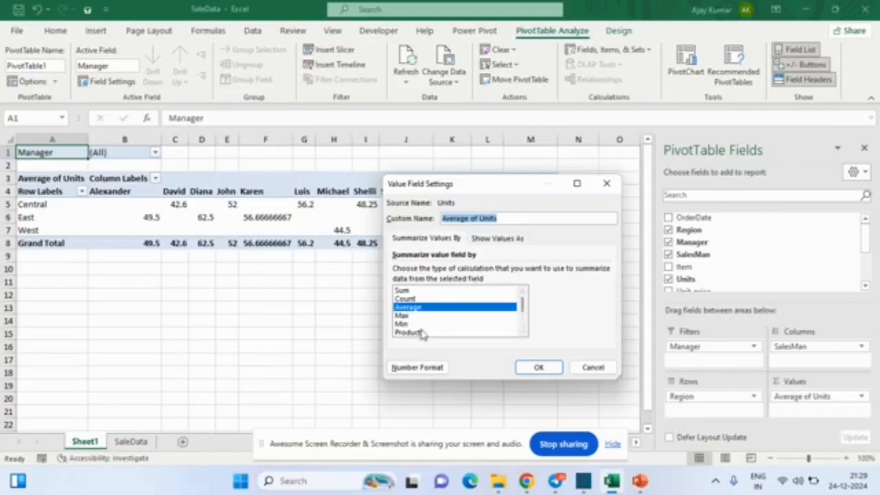
click(423, 367)
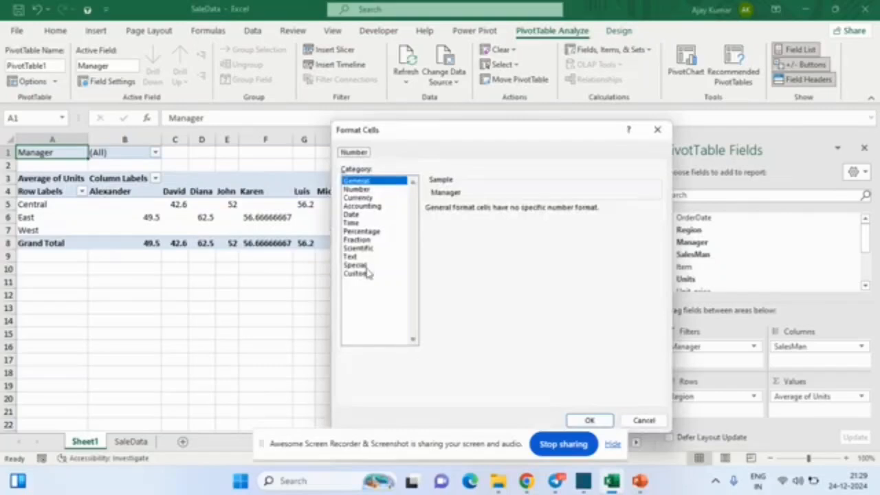
click(636, 423)
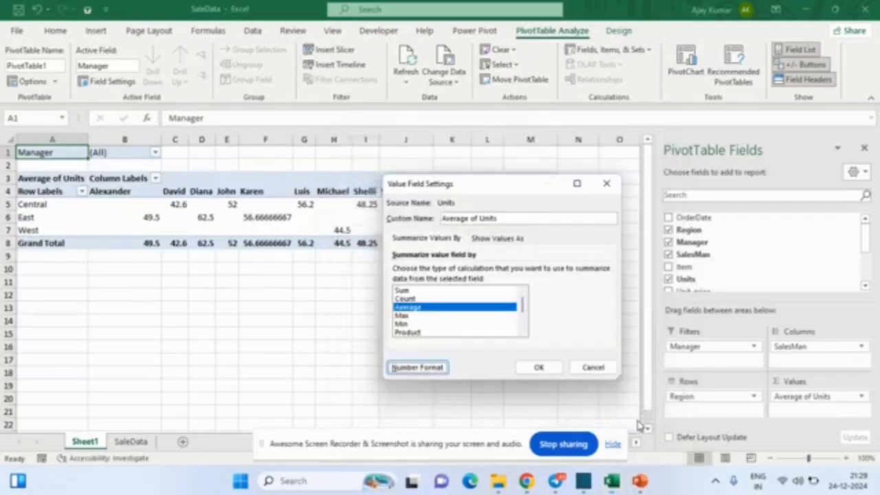
click(594, 366)
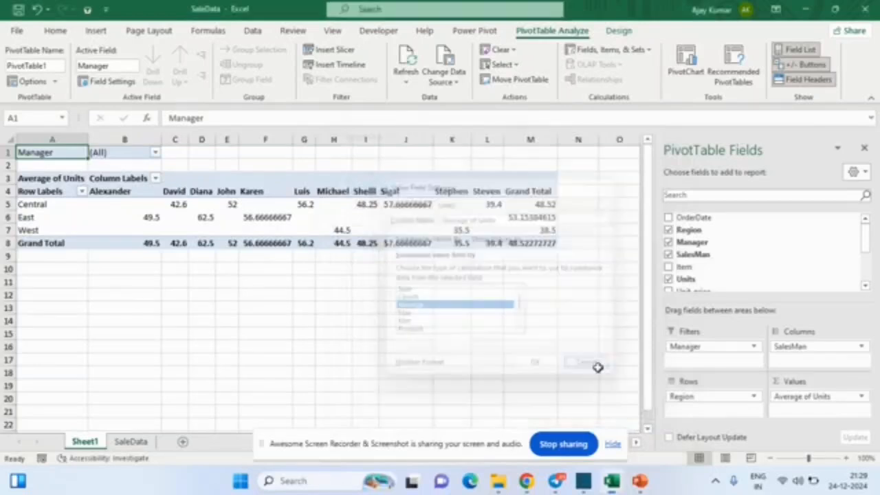
Switch to PowerPoint, review the Pivot Table Customize slide on summarizing, sorting and formatting, and return to Excel
key(alt+Tab)
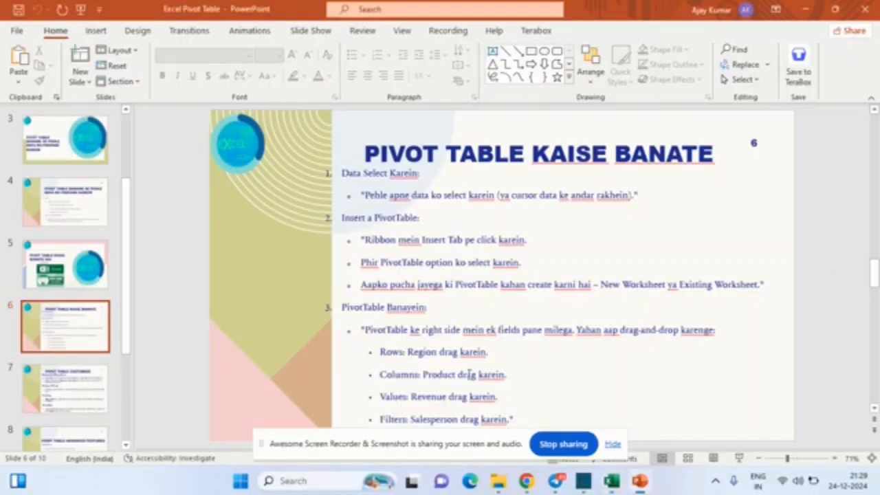
scroll(468, 374, down, 1)
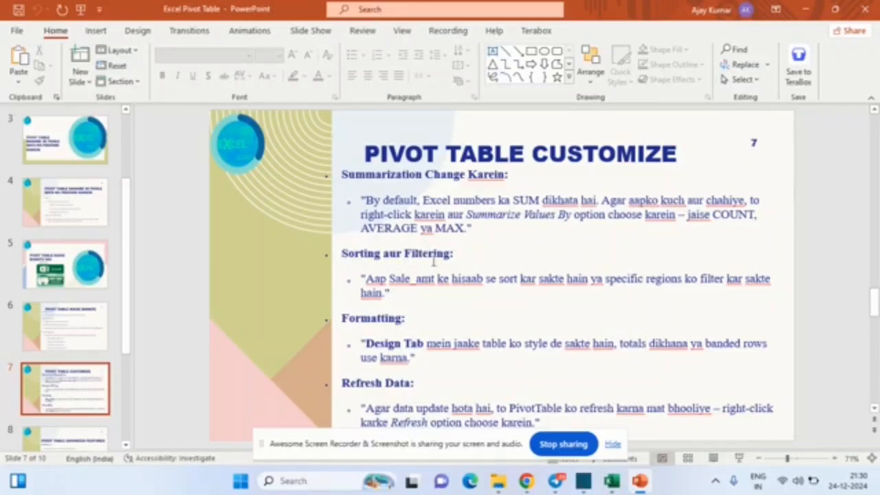
key(alt+Tab)
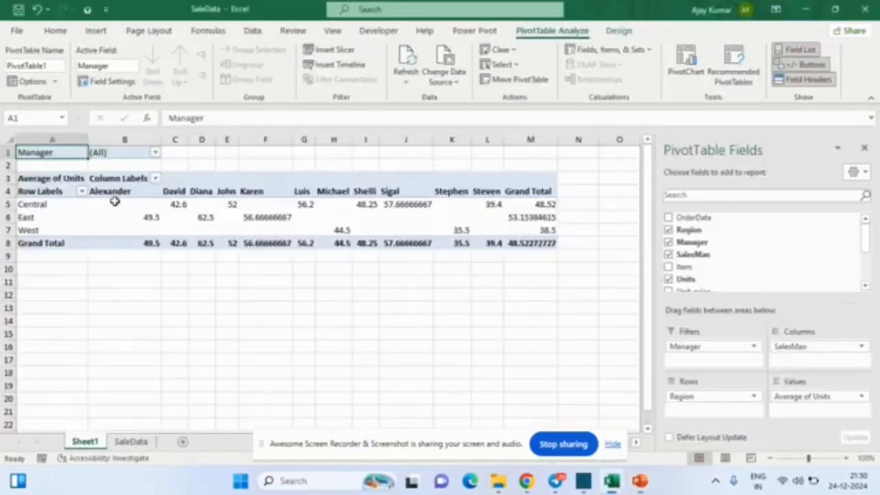
Sort the Region row labels in ascending order by Average of Units
click(82, 191)
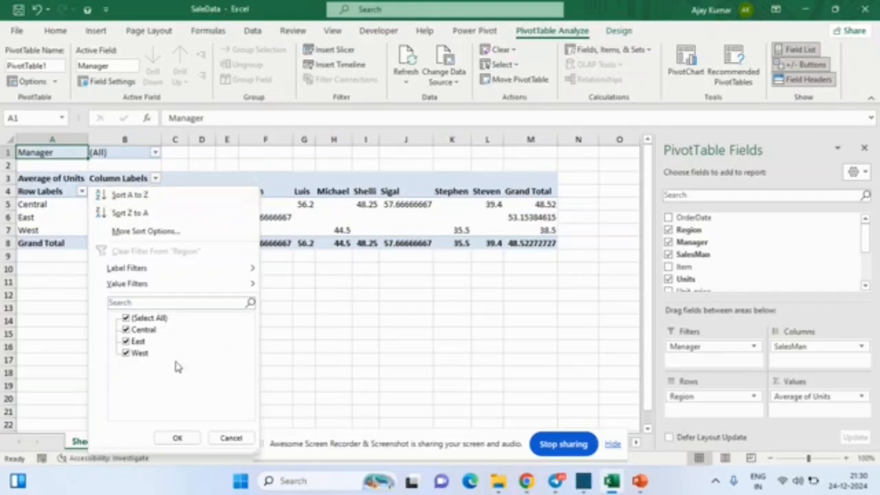
click(146, 231)
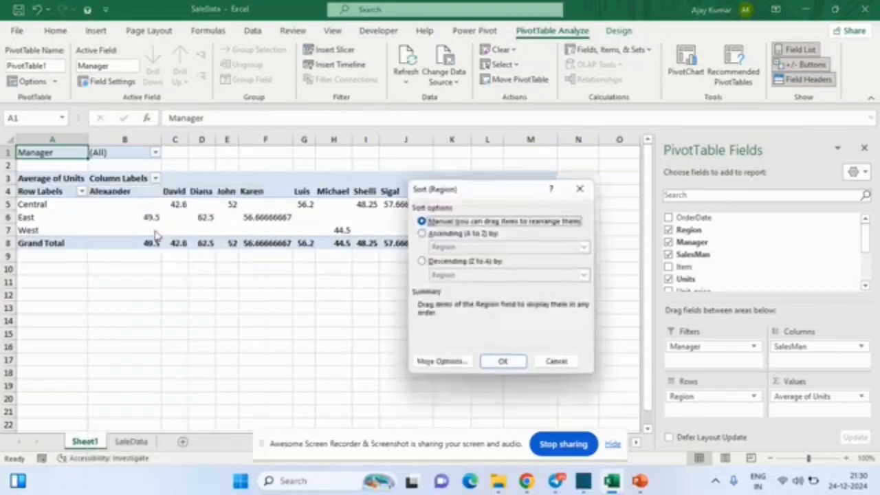
click(422, 233)
click(457, 247)
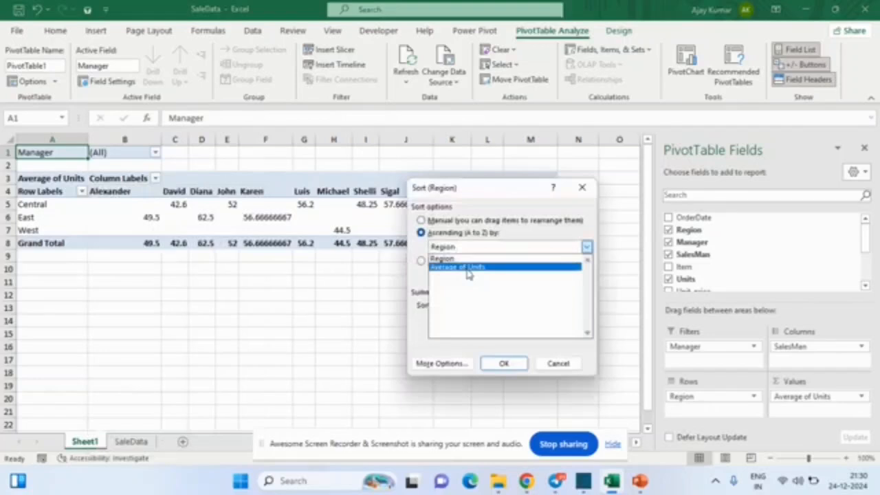
click(467, 267)
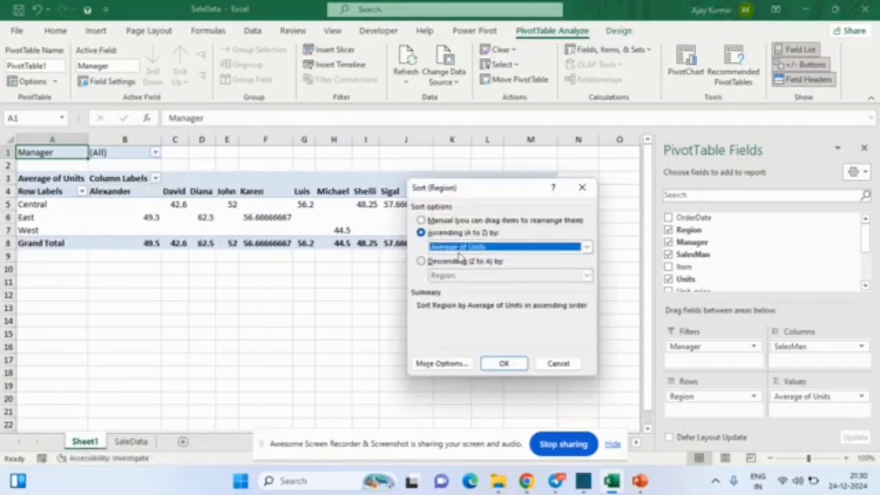
click(512, 366)
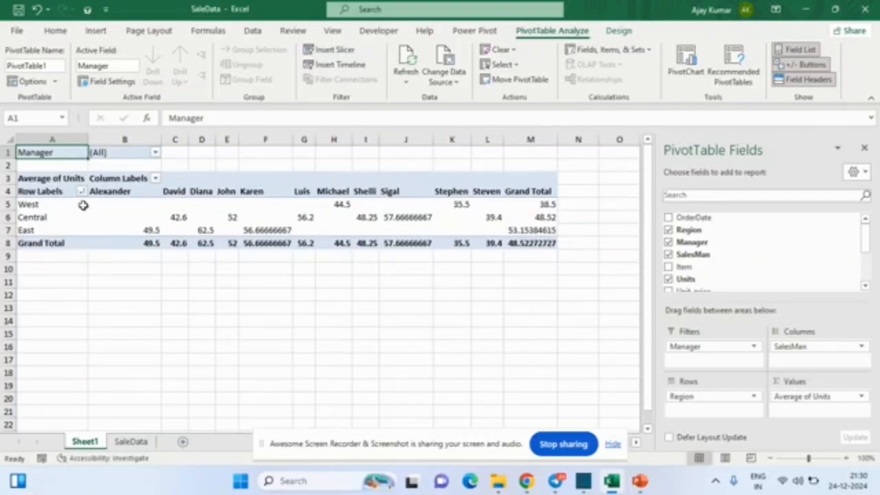
Sort the SalesMan column labels in ascending order (A to Z) by SalesMan
click(154, 179)
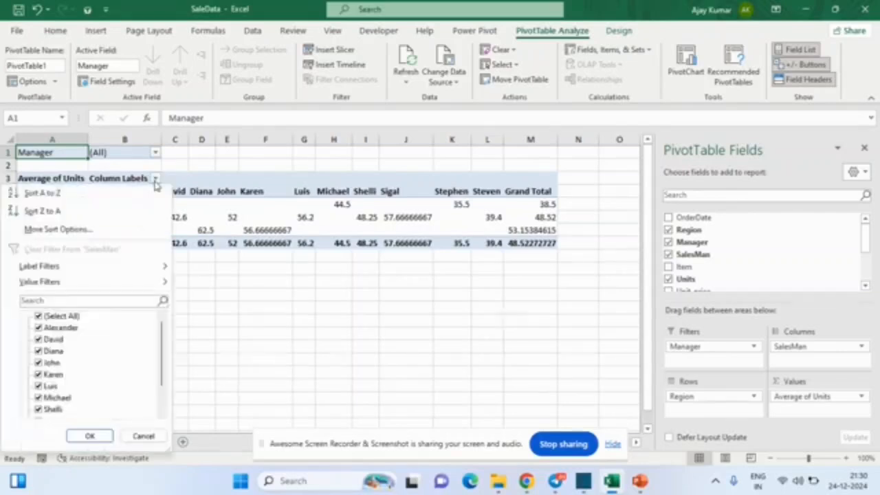
click(126, 228)
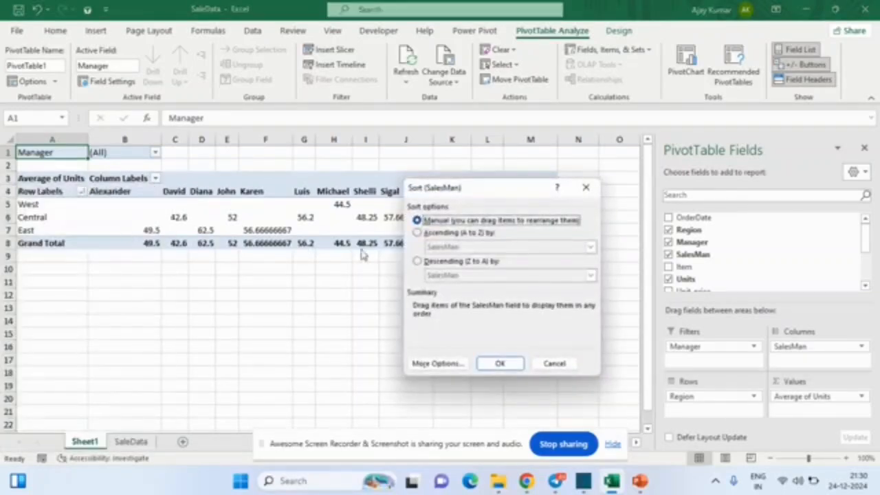
click(435, 234)
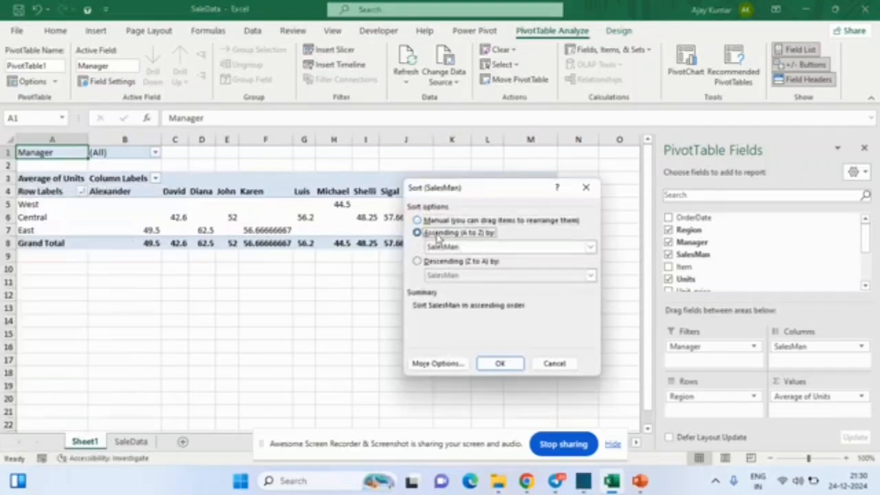
click(500, 364)
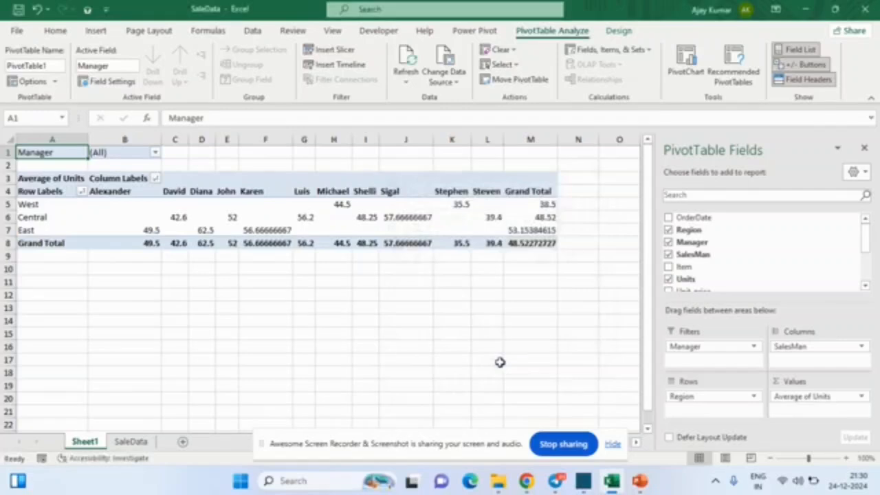
Sort the SalesMan column labels in descending order, Z to A
click(156, 178)
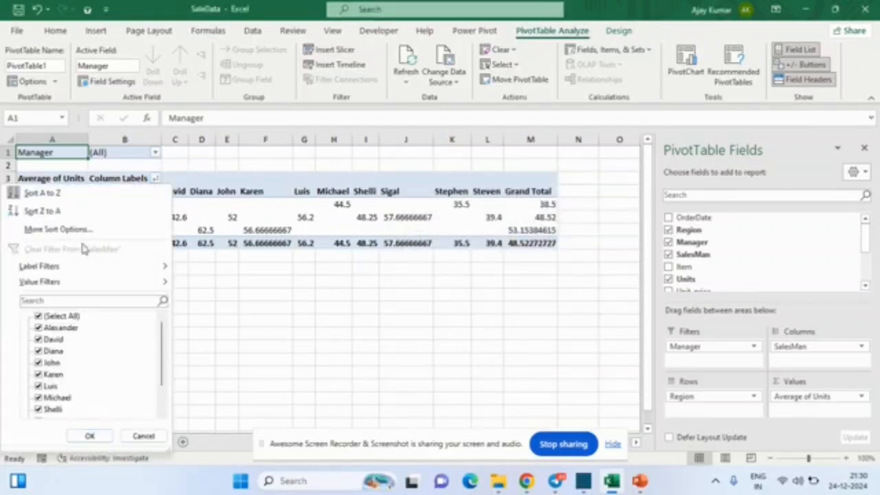
click(36, 212)
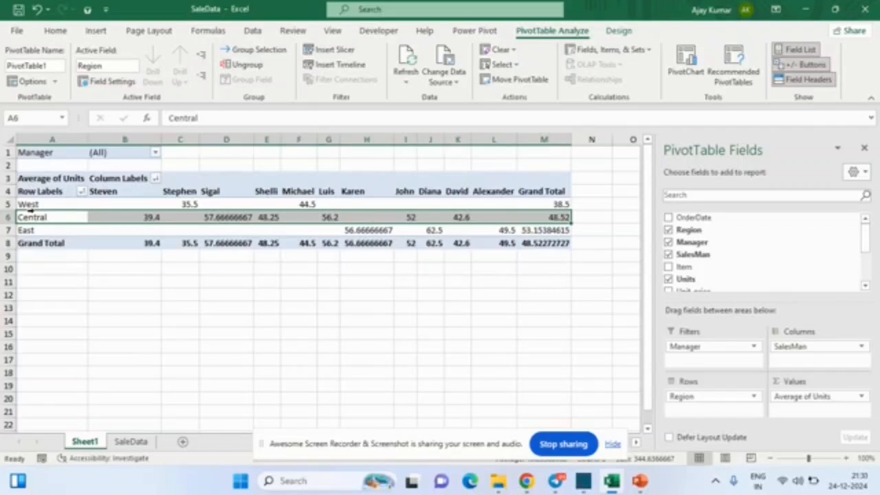
Check the Formatting notes in PowerPoint, return to Excel and apply a Medium pivot table style with a blue header
key(alt+Tab)
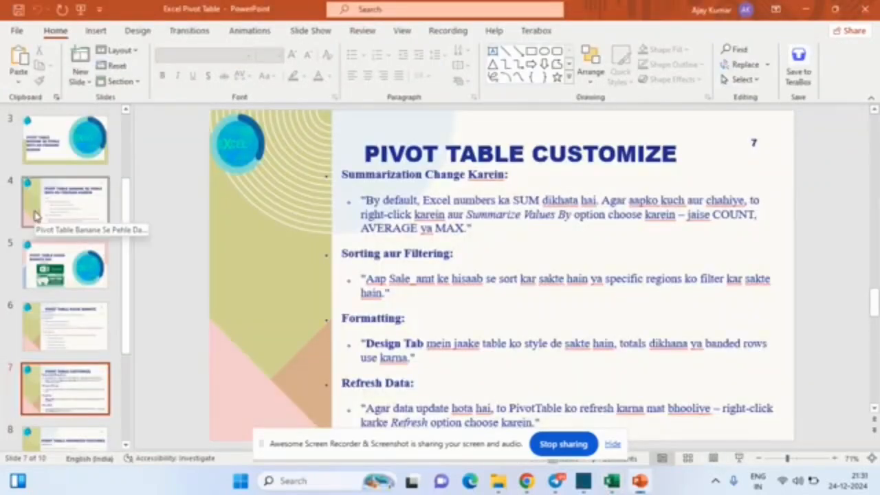
key(alt+Tab)
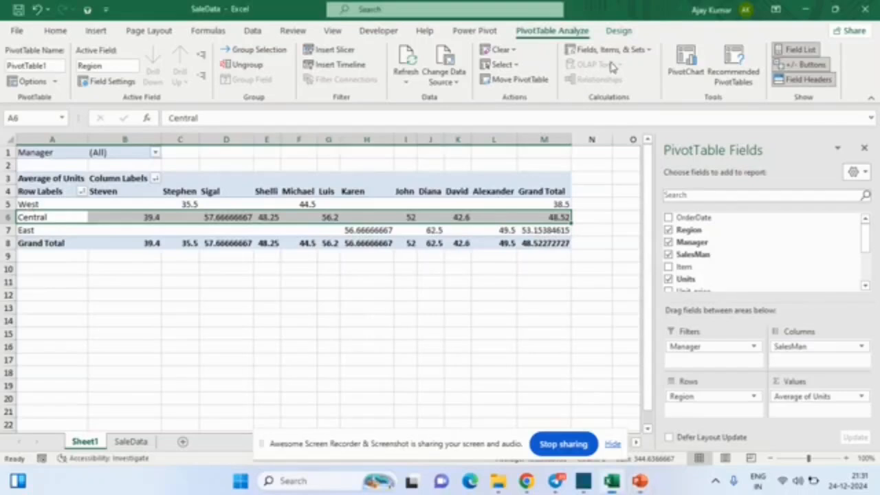
click(618, 31)
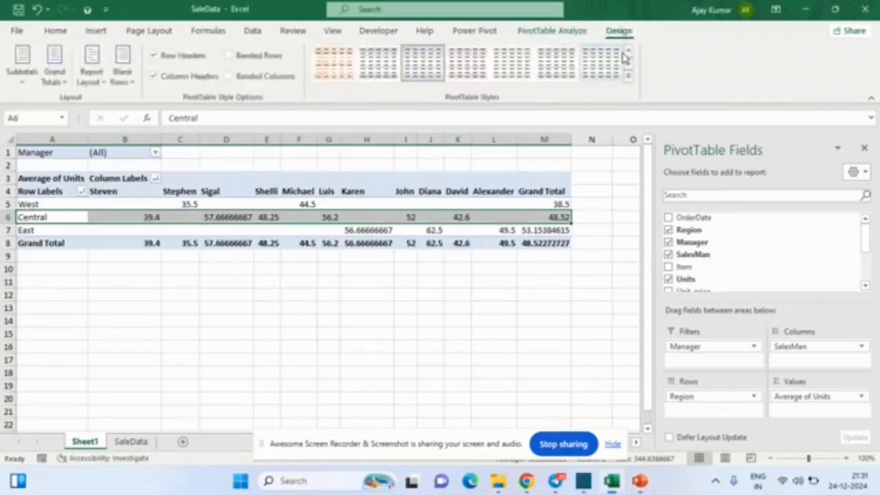
click(634, 83)
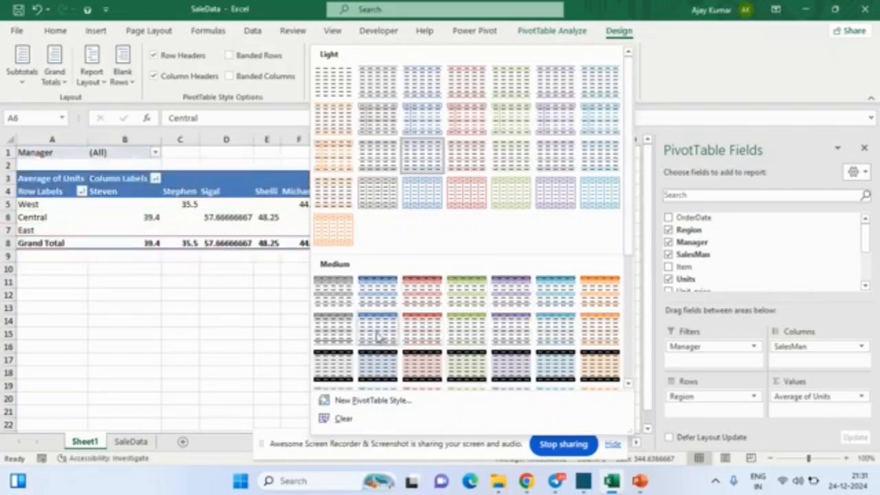
click(379, 301)
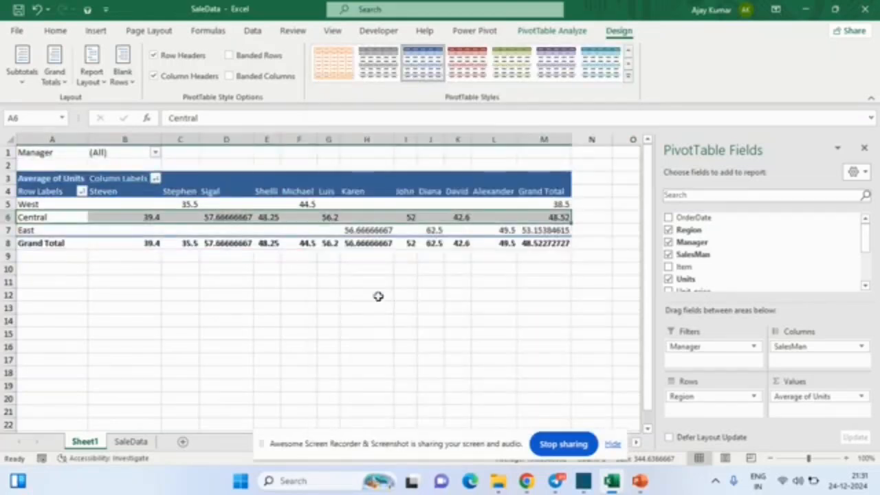
Check the Refresh Data notes in PowerPoint, return to Excel and refresh the pivot table
key(alt+Tab)
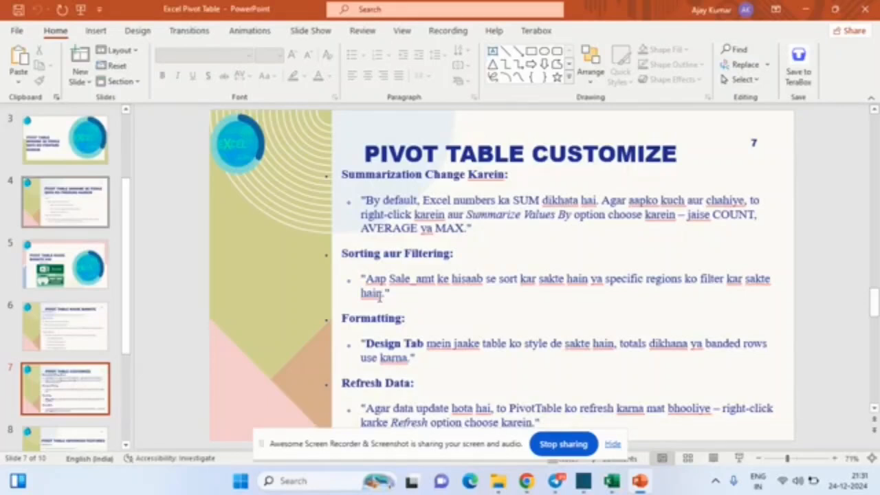
key(alt+Tab)
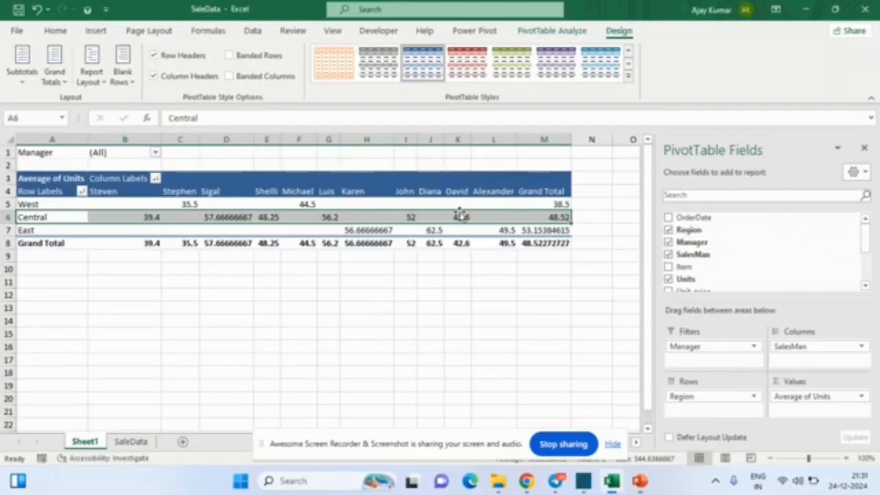
right_click(387, 192)
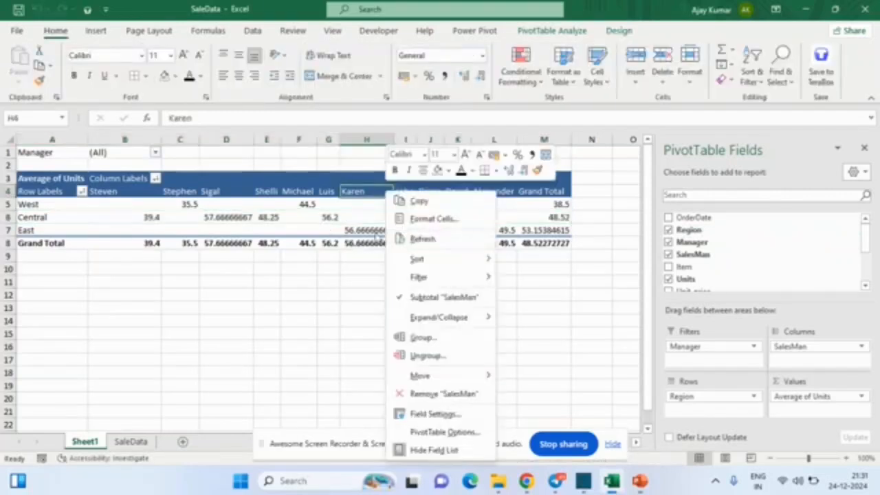
click(439, 240)
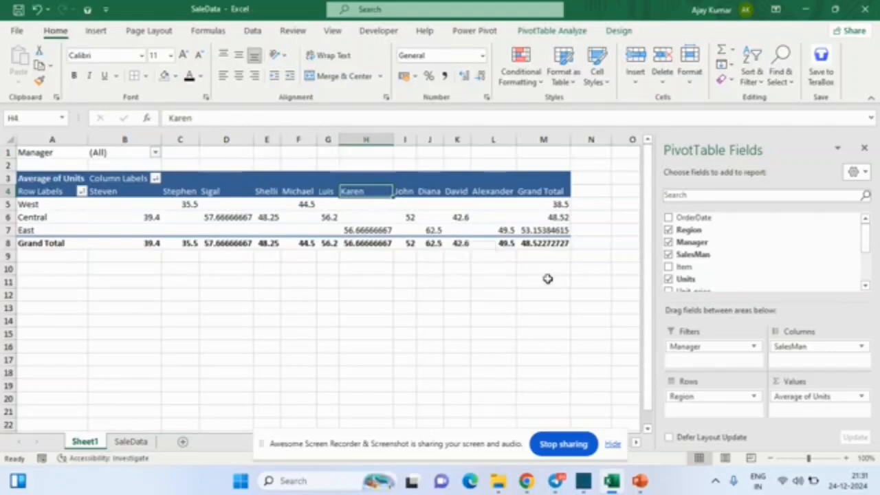
Set the Units value field to be summarized by Sum
click(815, 398)
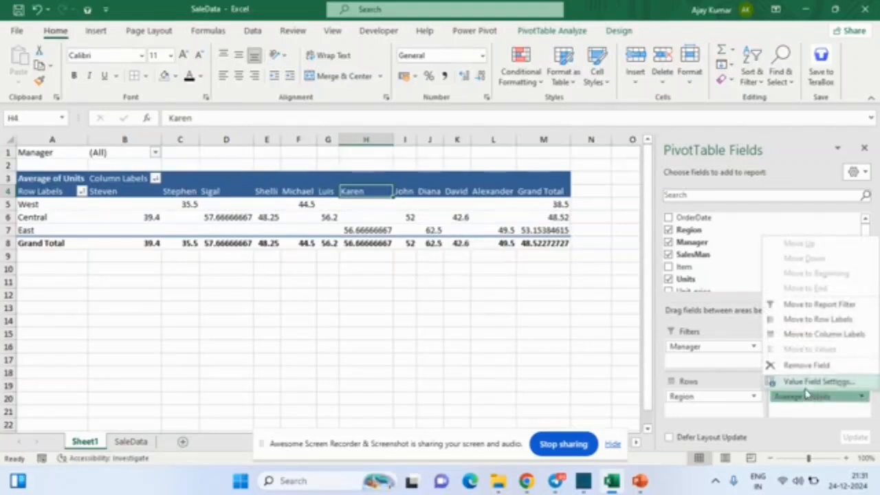
click(812, 381)
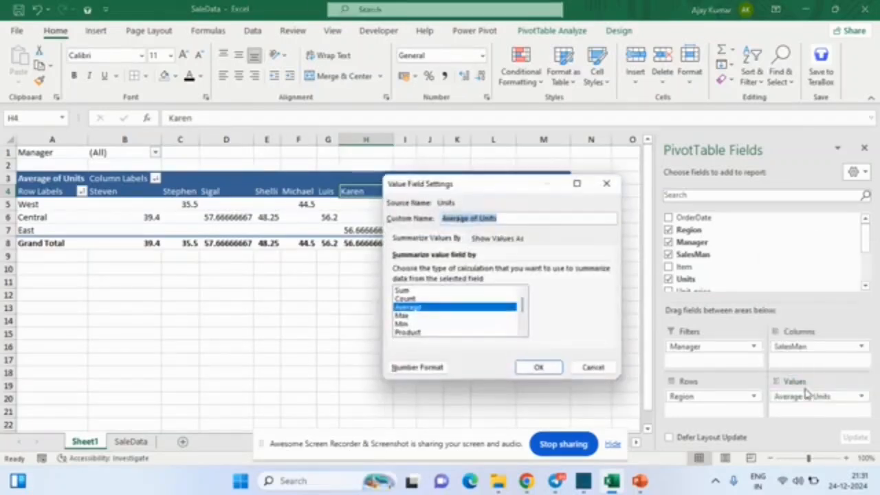
click(485, 290)
click(538, 368)
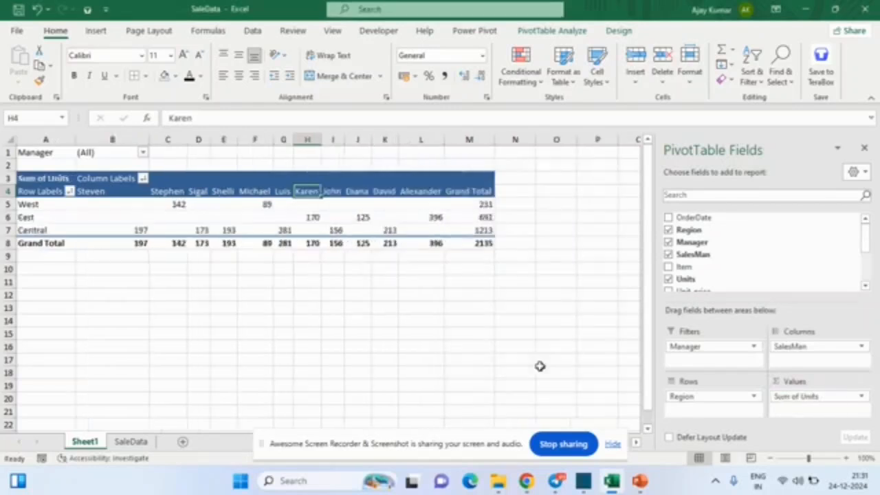
Switch to PowerPoint, review the Pivot Table Advanced Features slide on grouping, calculated fields and charts, and return to Excel
key(alt+Tab)
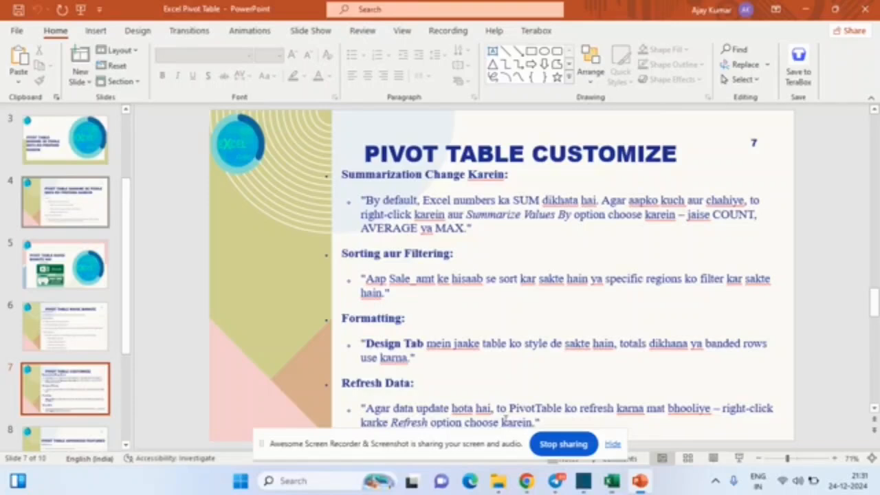
click(53, 440)
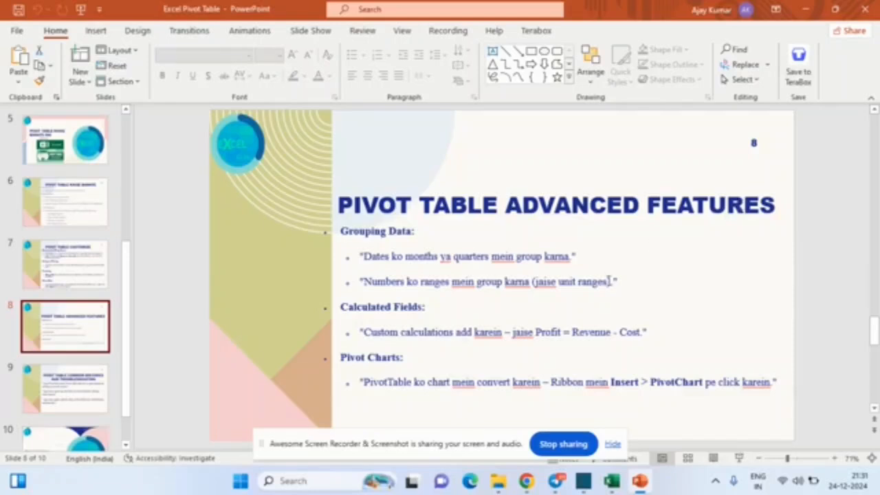
key(alt+Tab)
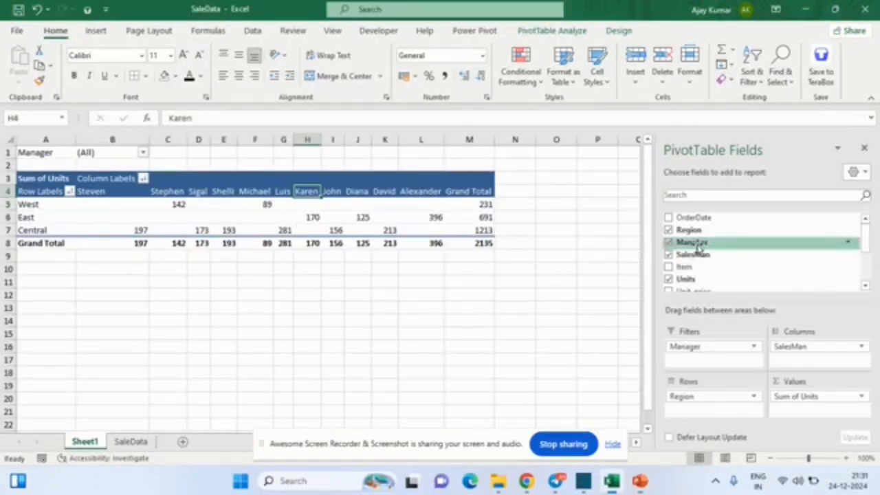
Move the Region field from Rows to Filters and add OrderDate to Rows
drag(705, 400, 719, 367)
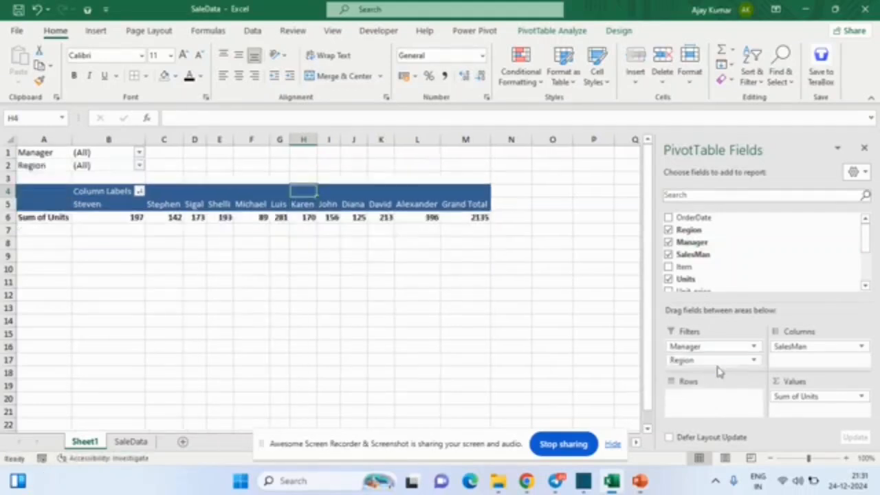
drag(686, 219, 705, 404)
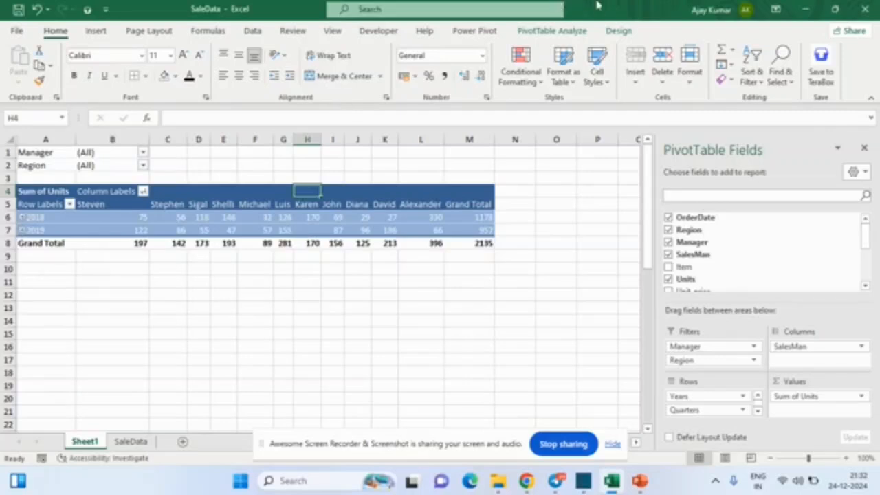
Select the 2018 row label in cell A6 and bring up the pivot table's grouping commands
click(579, 31)
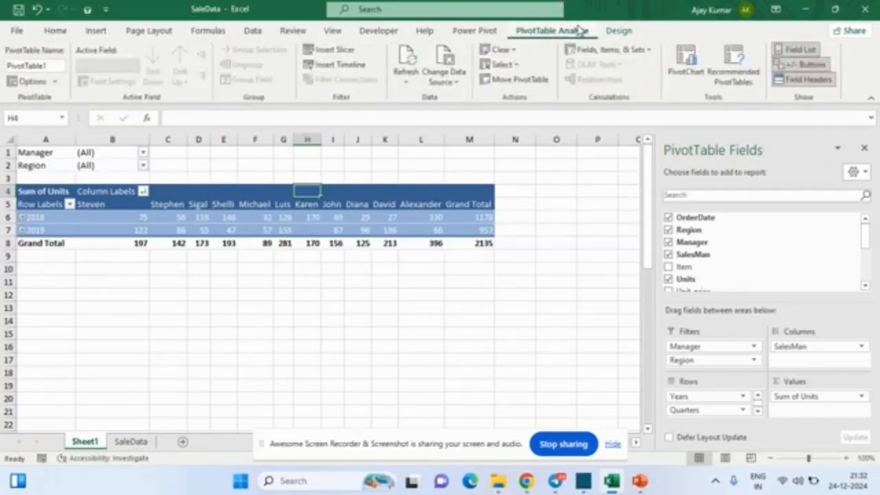
click(175, 158)
key(Left)
key(Left)
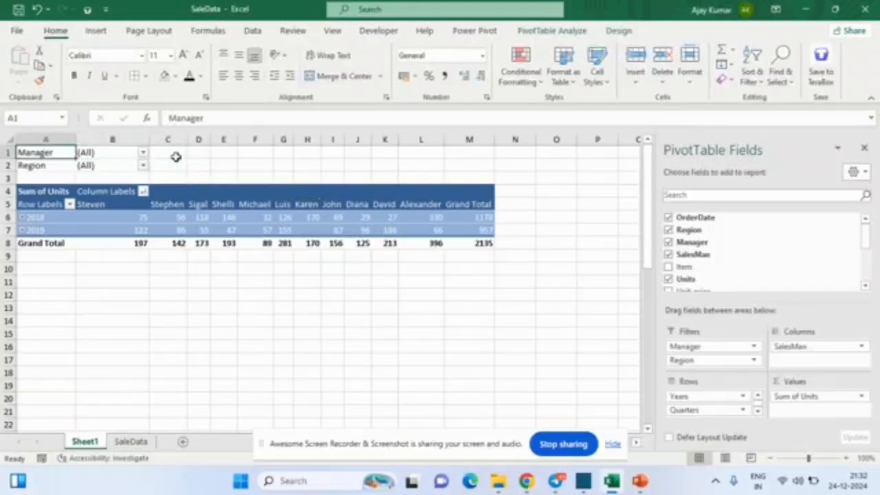
key(Down)
key(Down)
key(Down)
key(Down)
key(Down)
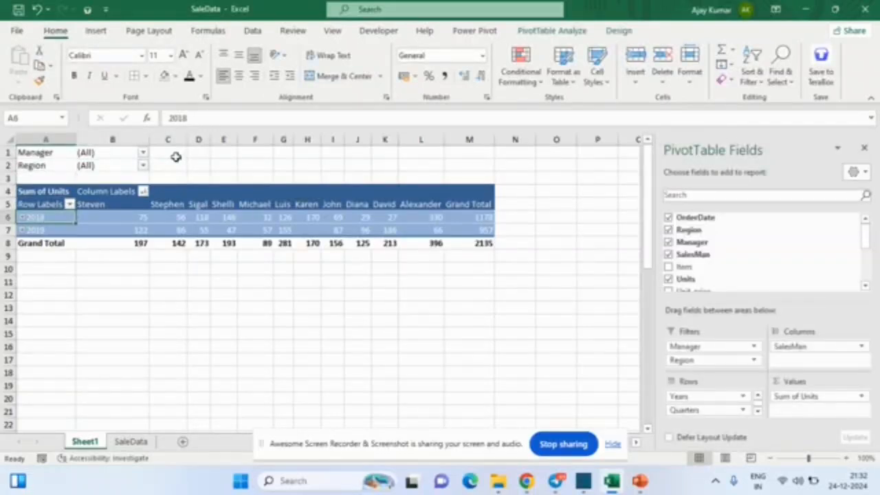
click(538, 34)
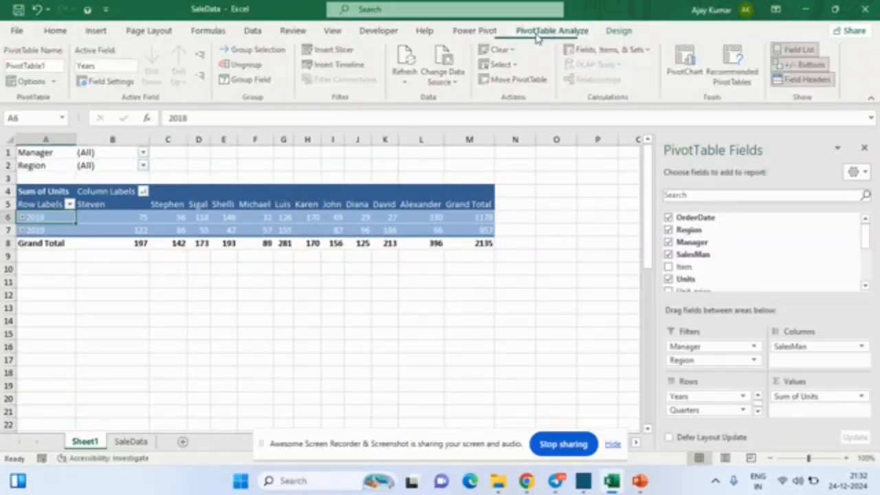
Try ungrouping the date row labels and undo the ungrouping
click(253, 70)
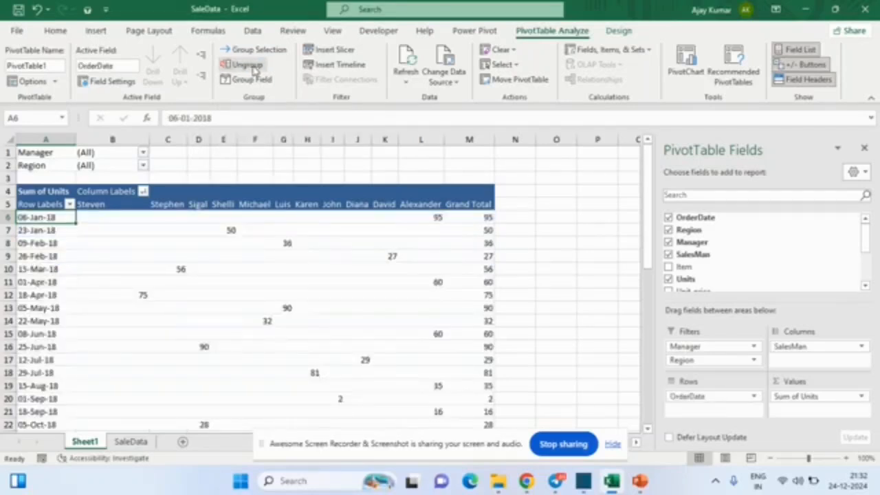
key(ctrl+z)
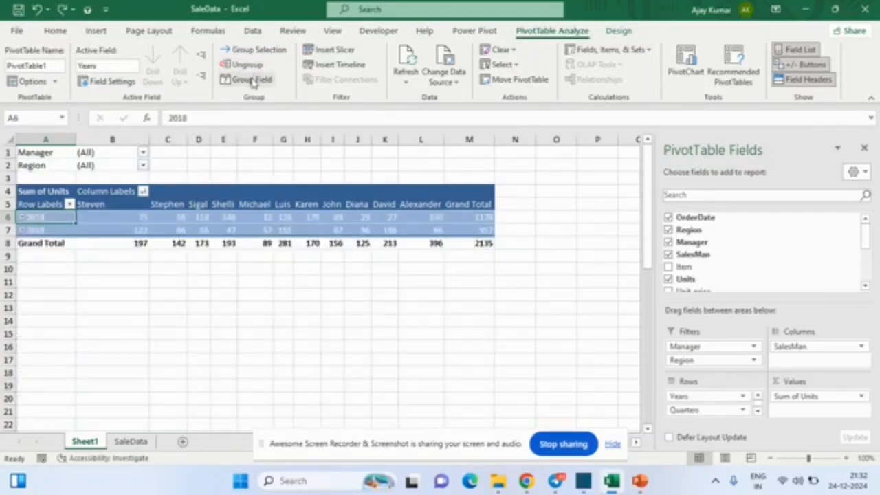
Examine the Grouping settings for the dates through both Group Field and Group Selection, leaving them unchanged
click(252, 80)
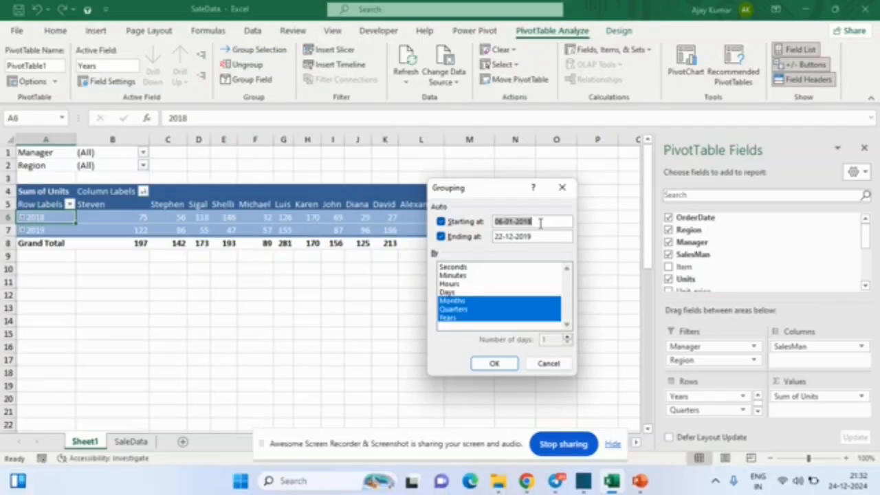
click(560, 189)
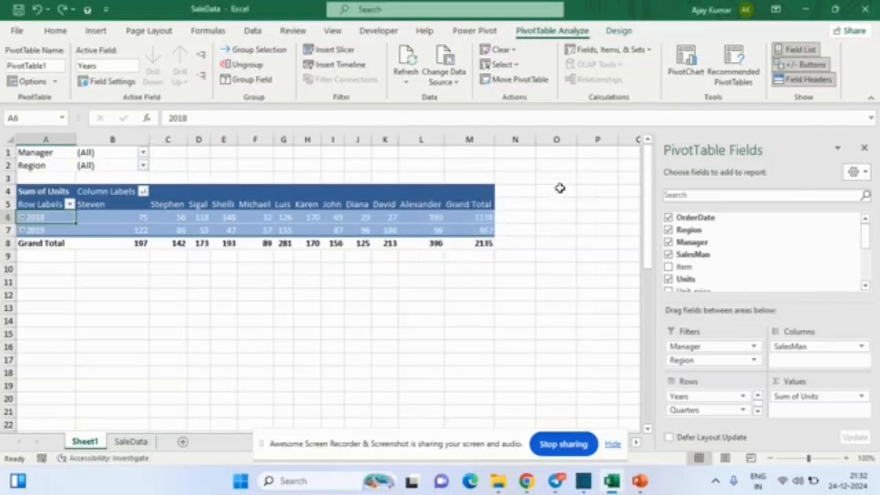
click(255, 51)
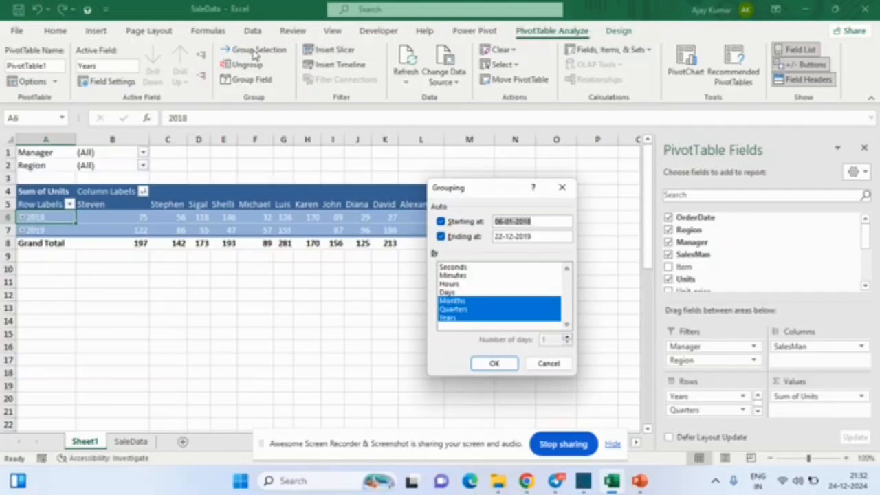
key(Escape)
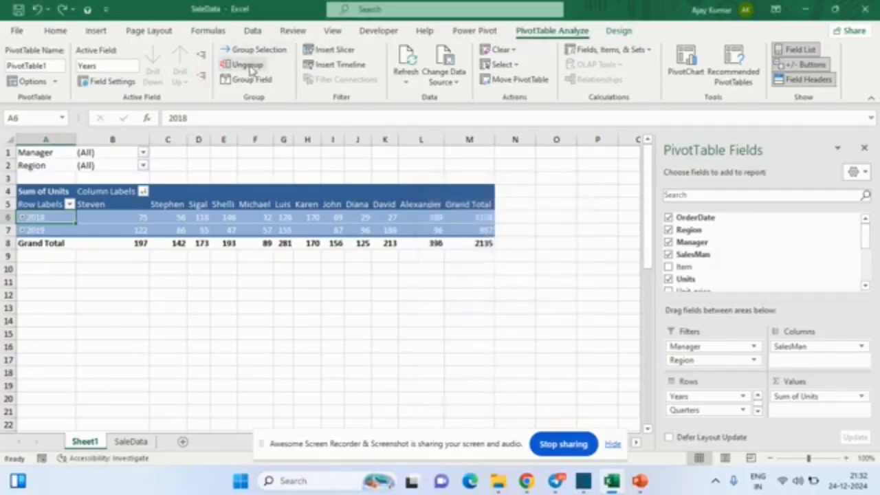
Ungroup the date row labels into individual OrderDate values and switch to the PowerPoint slide on advanced features
click(249, 67)
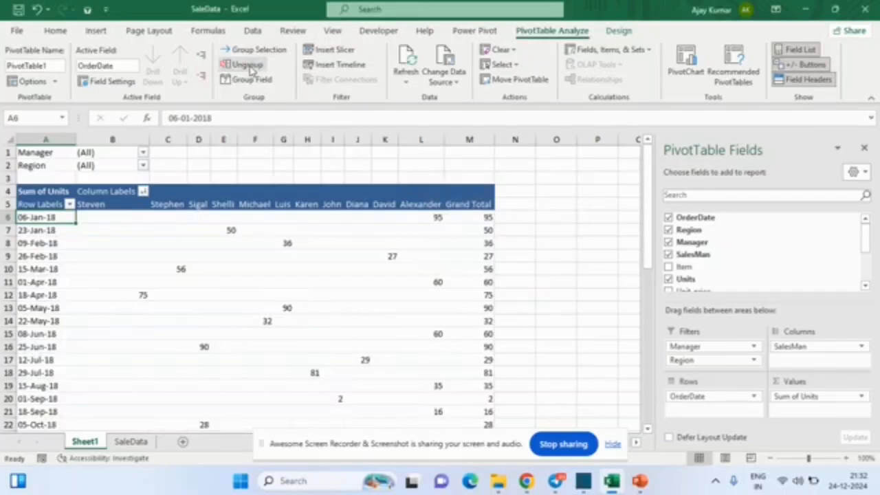
key(alt+Tab)
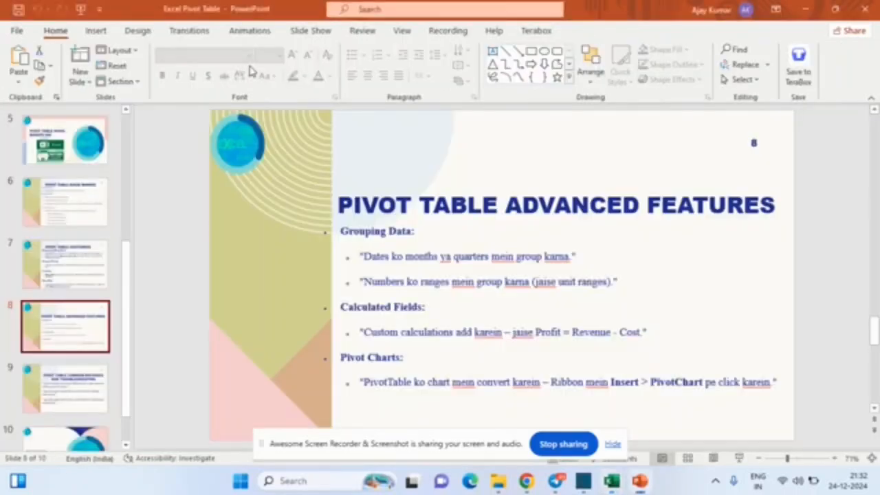
Return to the pivot table in Excel, show all subtotals at the bottom of each group, and move Region from Filters to Rows below OrderDate
key(alt+Tab)
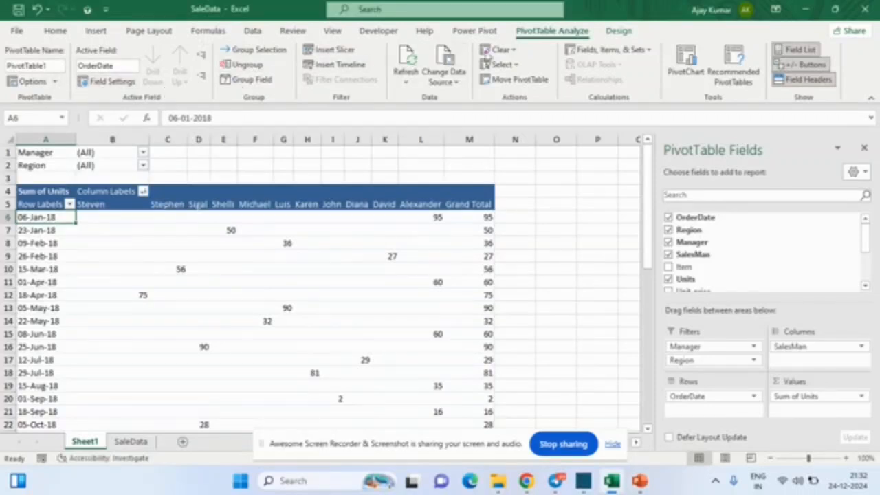
click(619, 31)
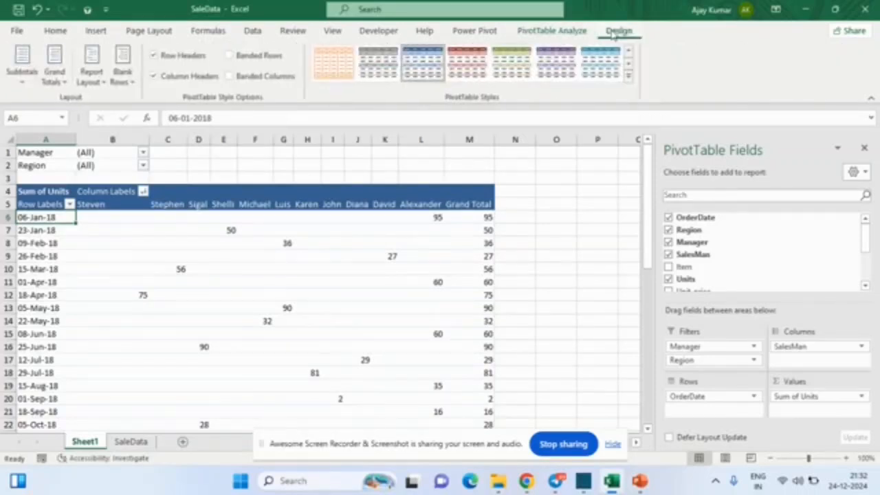
click(24, 85)
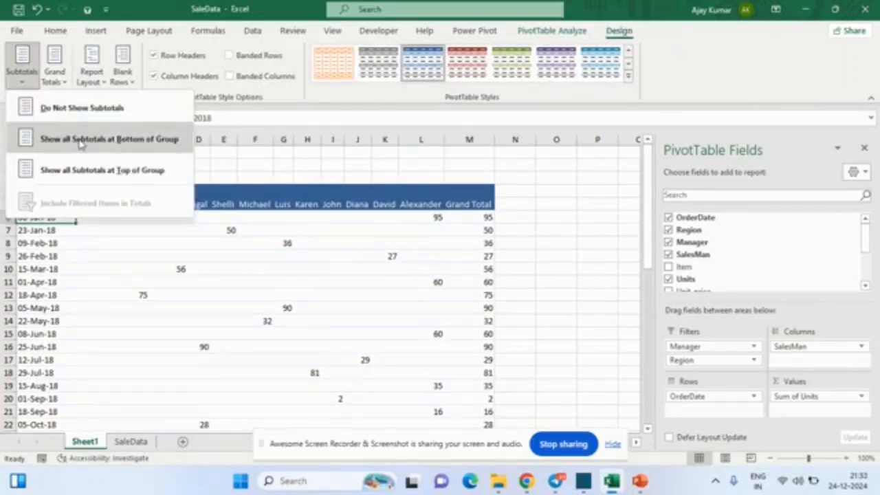
click(80, 140)
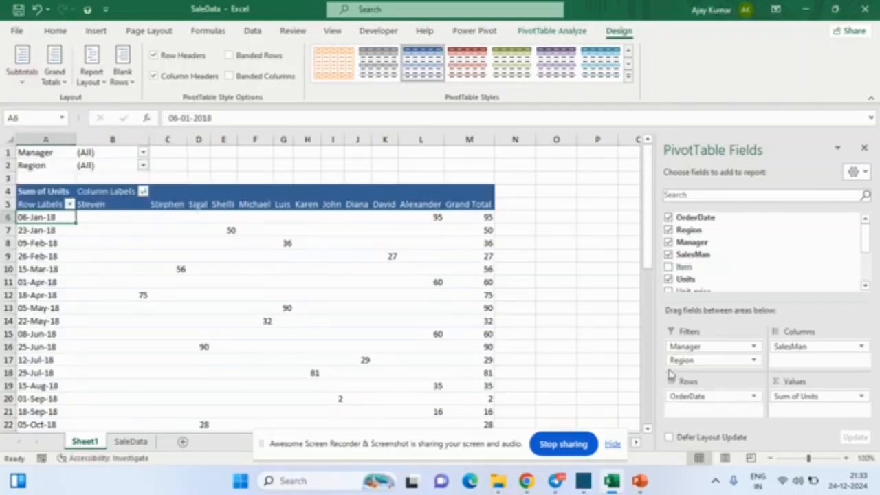
drag(709, 359, 703, 417)
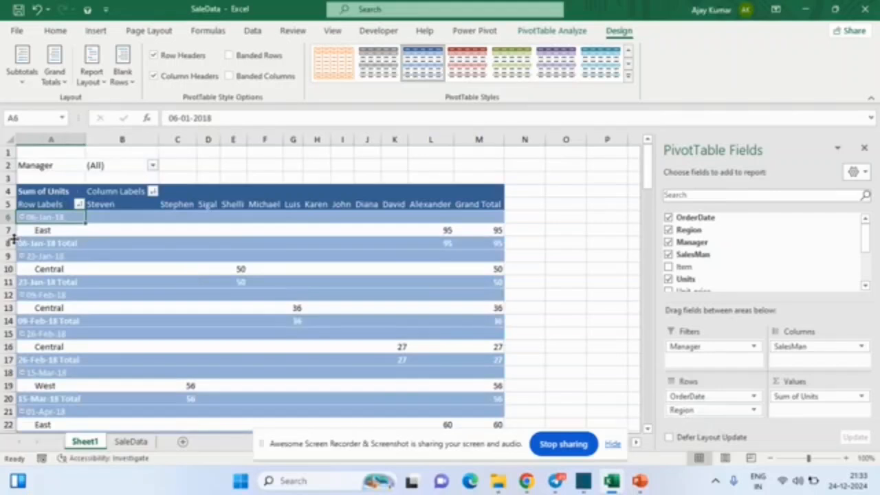
Turn off all subtotals in the pivot table
click(31, 84)
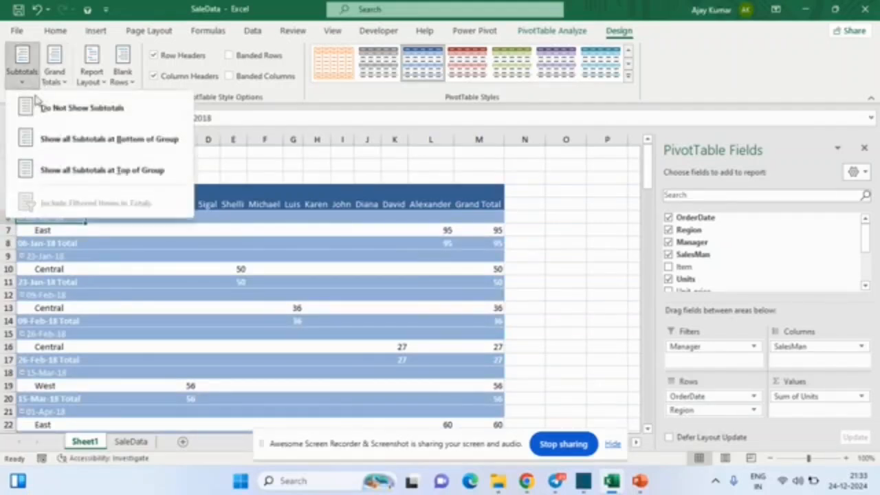
click(69, 117)
click(69, 117)
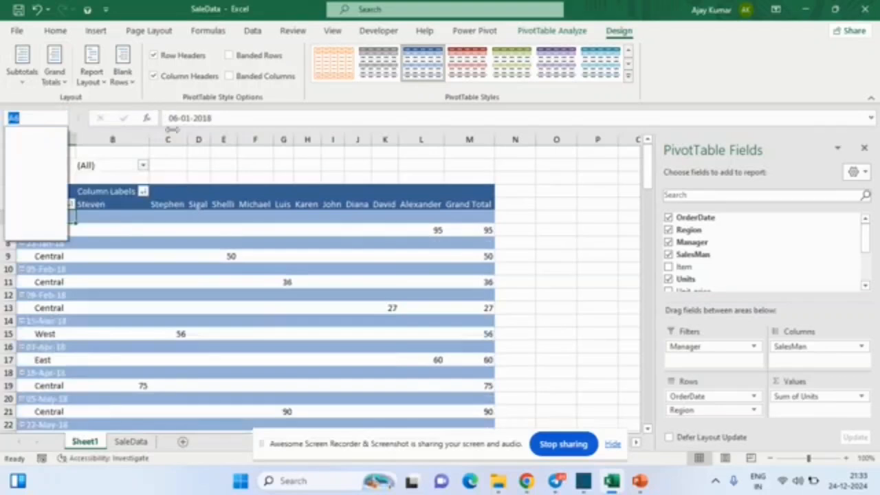
click(206, 167)
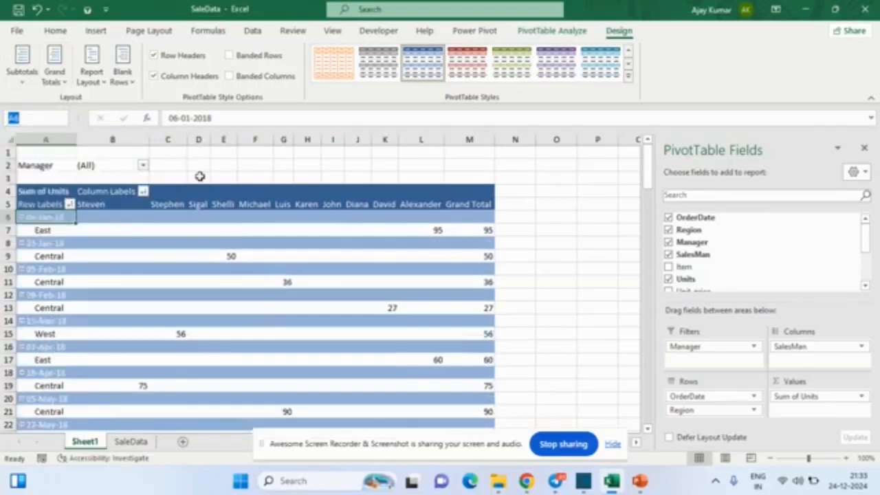
Enable the Classic PivotTable layout in the pivot table's display options and apply it
right_click(174, 264)
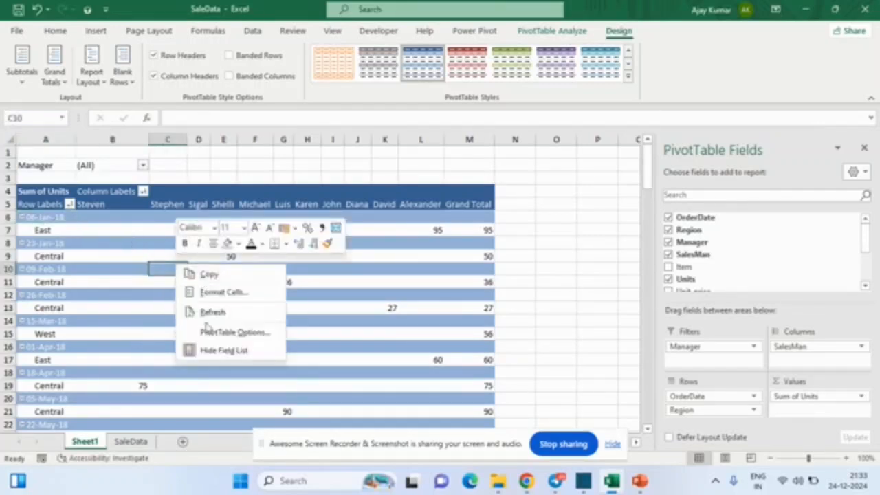
click(249, 335)
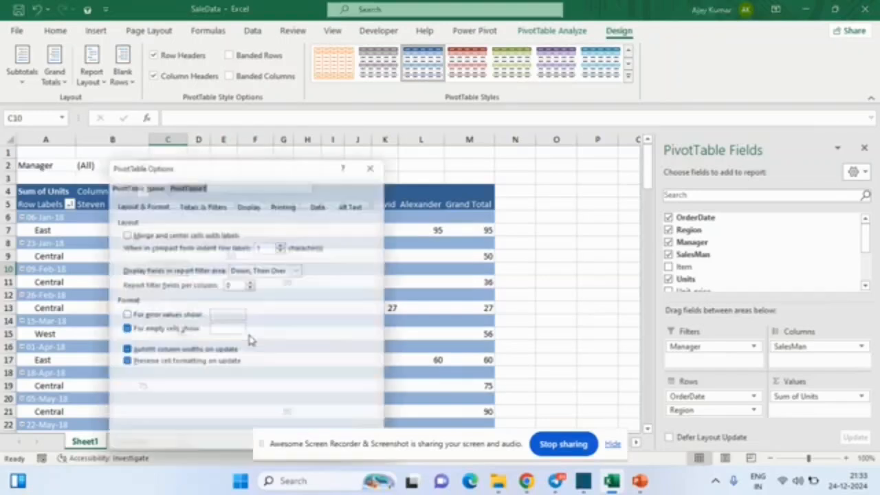
click(252, 202)
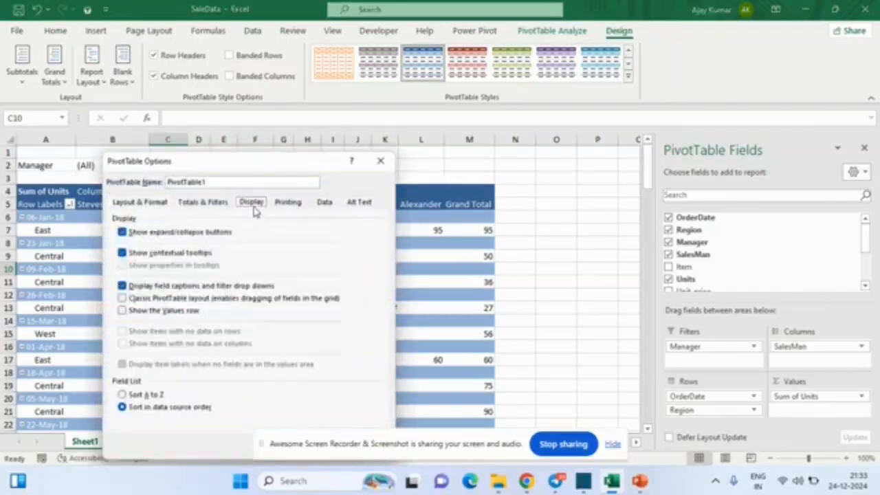
click(197, 300)
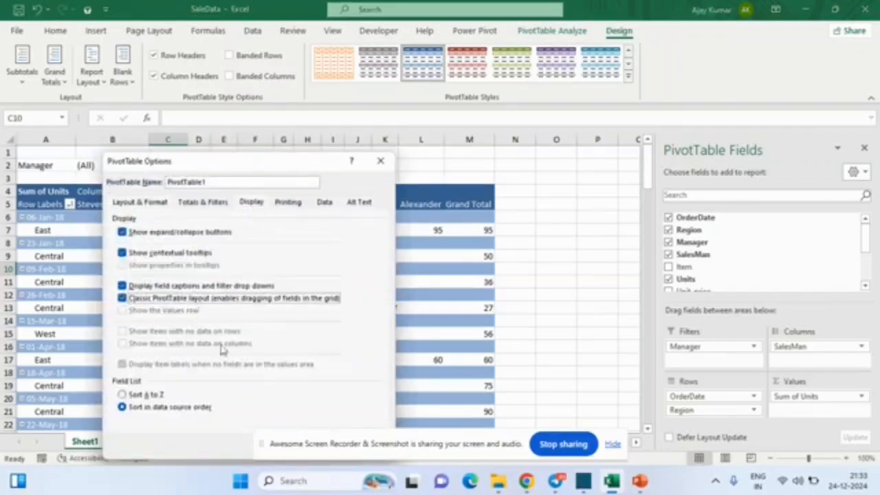
key(Tab)
key(Tab)
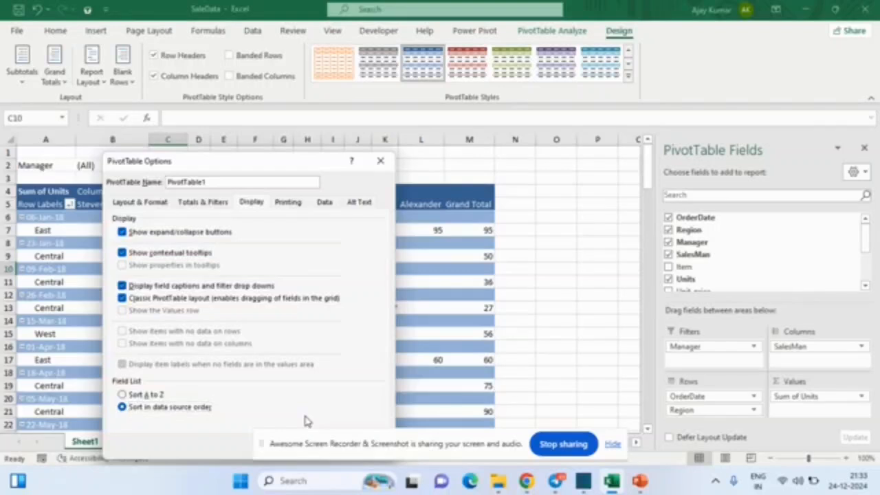
key(Return)
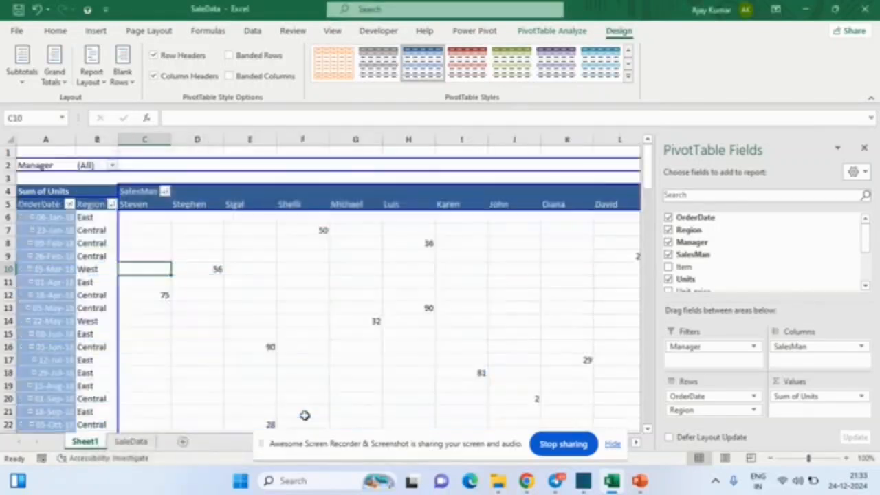
Select the first Region label in B6 and set the pivot table to show all subtotals at the top of each group
click(46, 217)
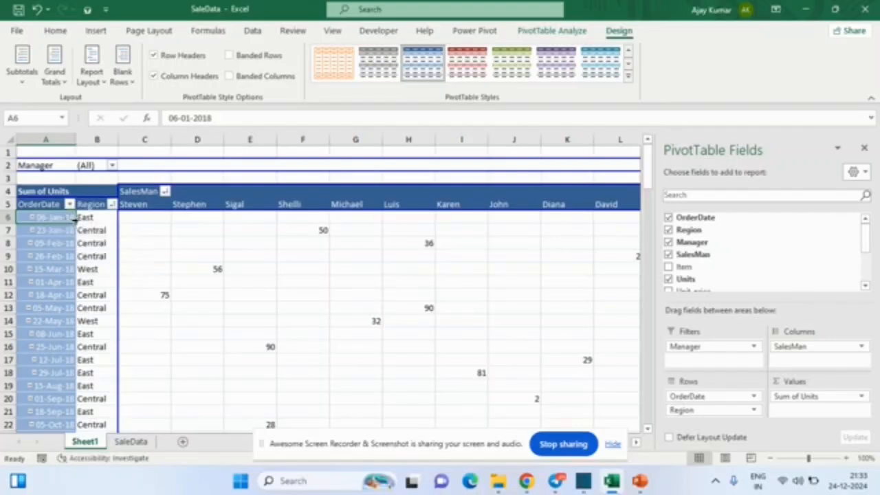
click(74, 217)
click(101, 219)
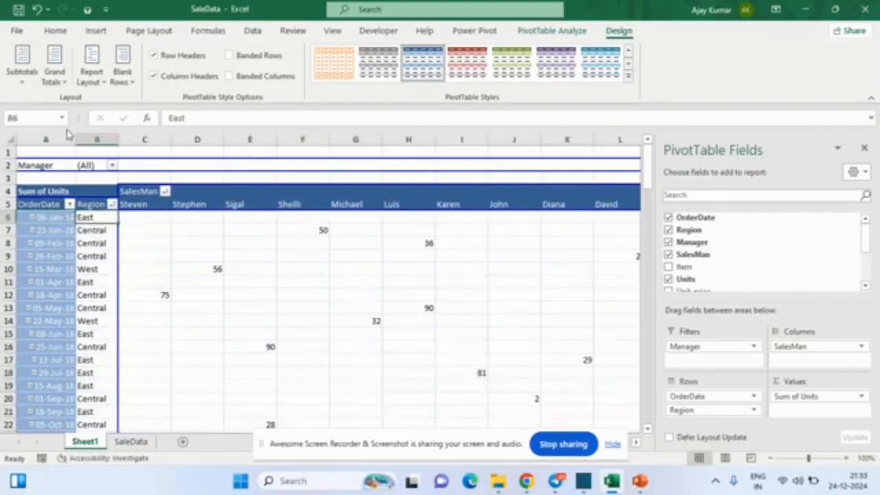
click(22, 74)
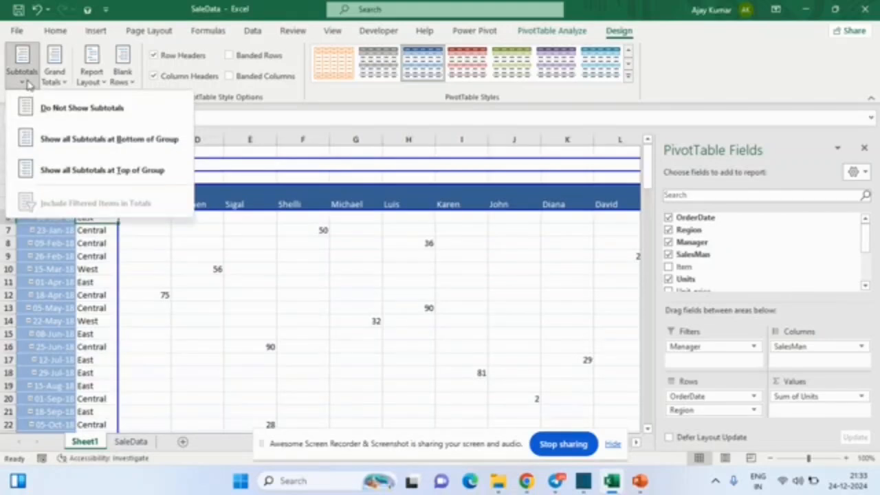
click(75, 172)
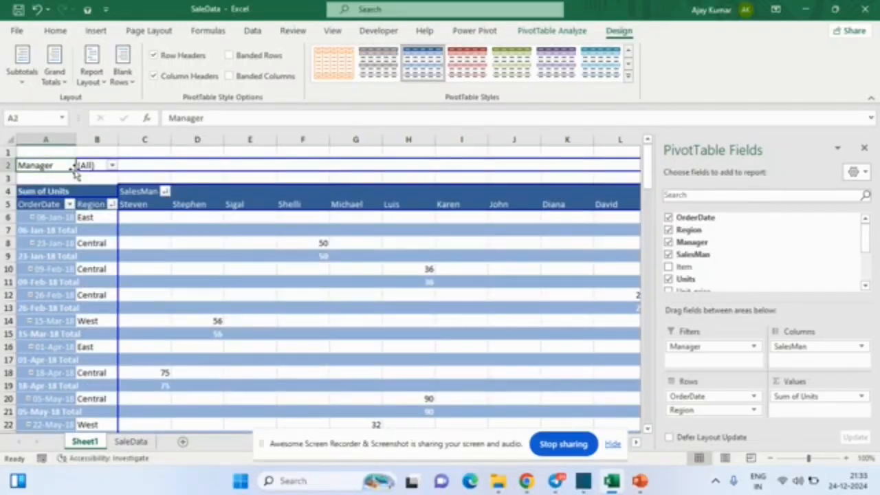
Try showing all subtotals at the bottom of each group, and set the pivot table back to not showing subtotals
click(27, 81)
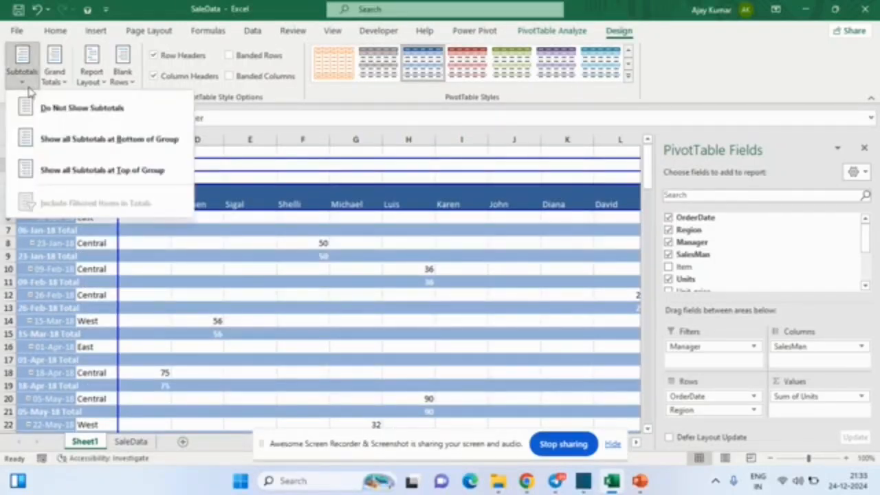
click(75, 143)
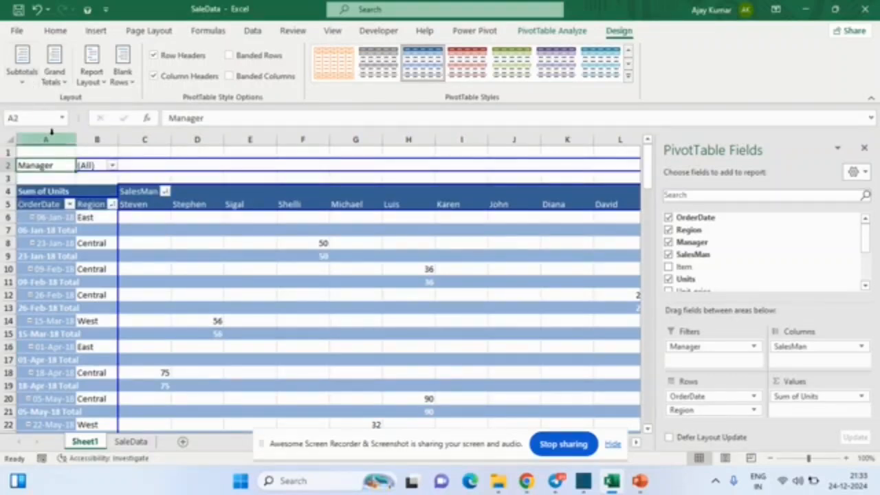
click(23, 81)
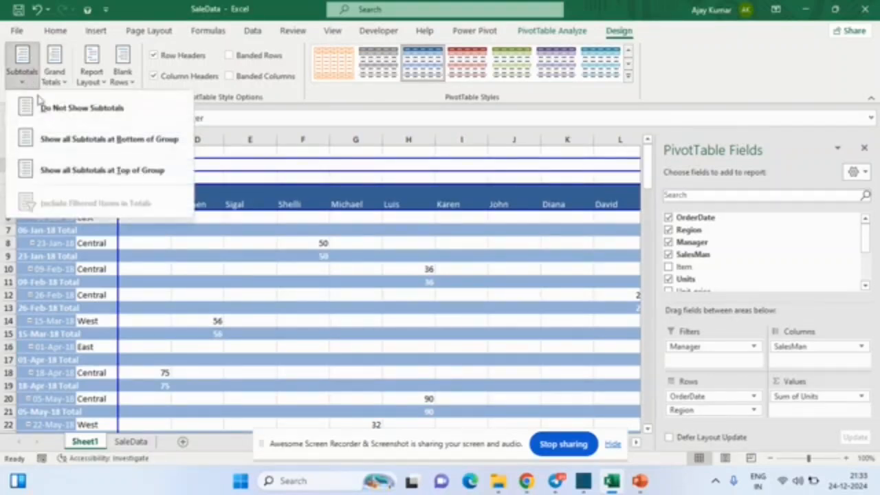
click(82, 110)
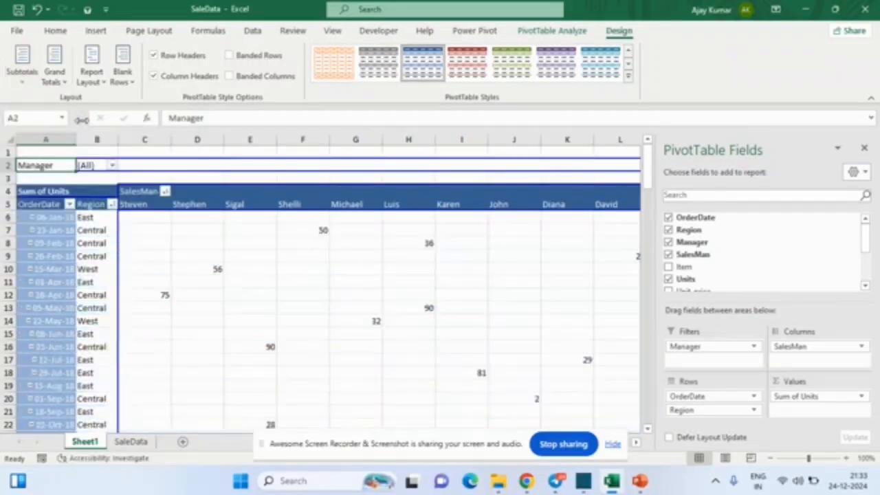
Turn grand totals off for rows and columns, and switch them on for rows only
click(66, 83)
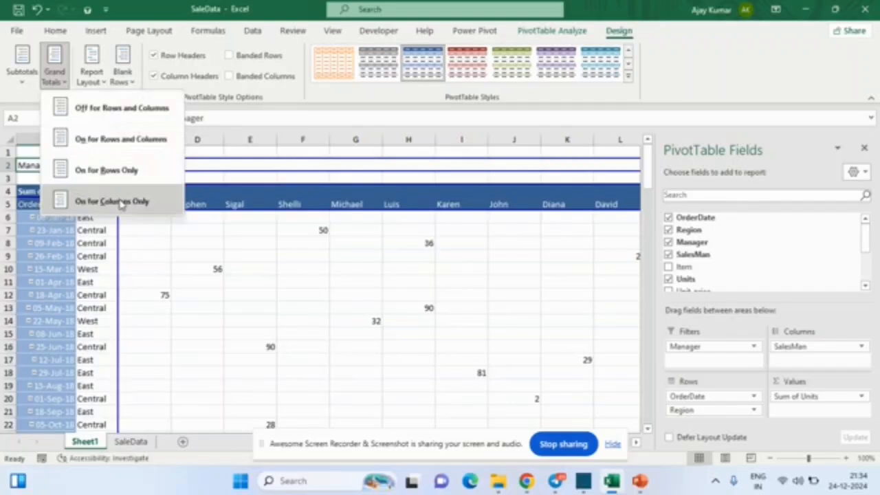
click(121, 107)
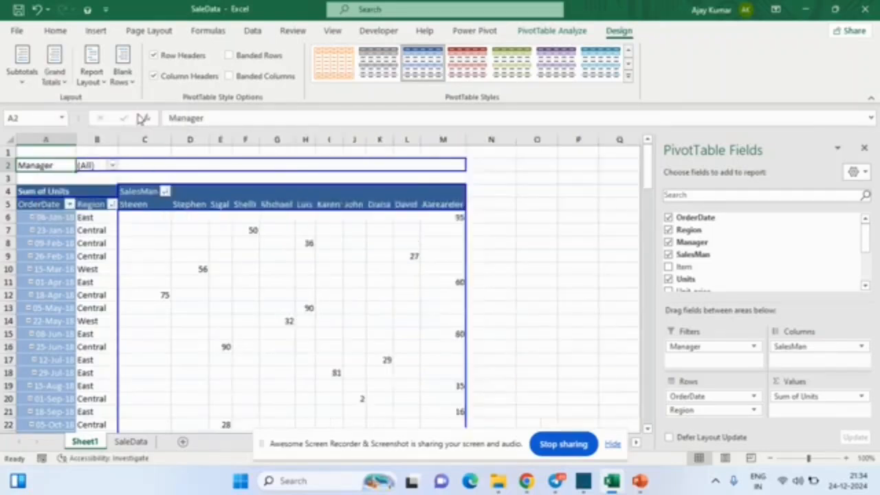
click(62, 86)
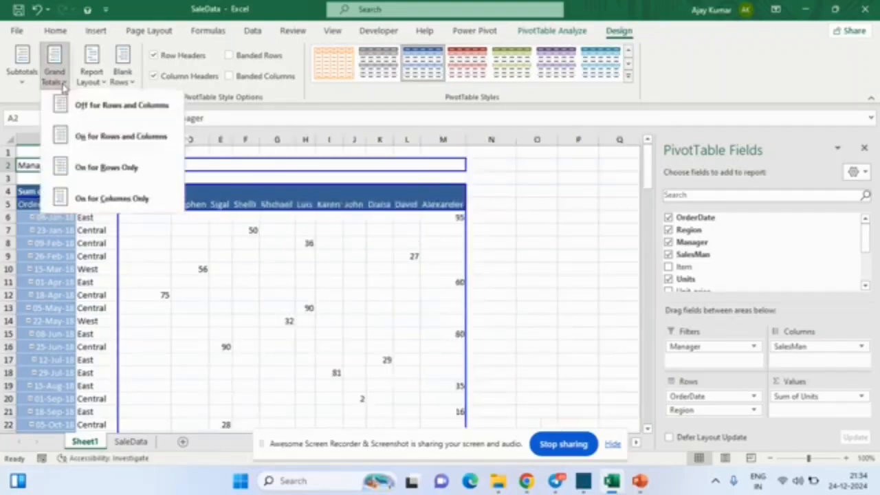
click(111, 169)
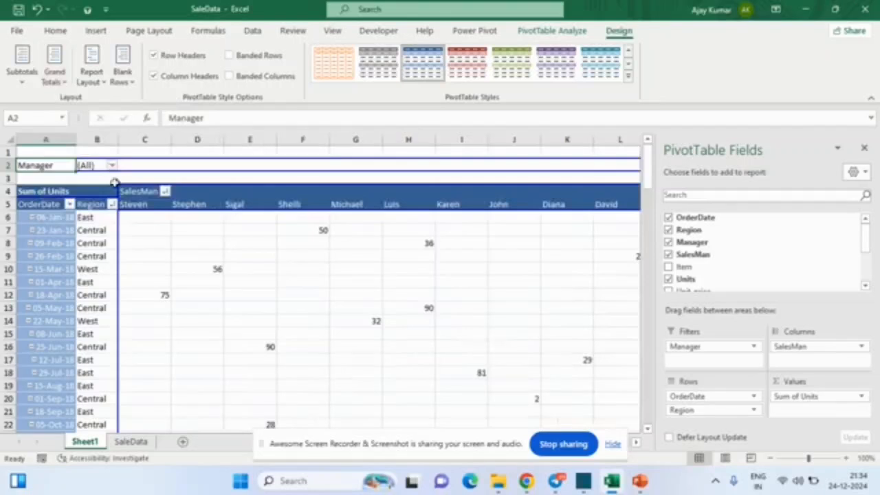
Examine the last rows of the pivot table and its Grand Total column to check which grand totals are displayed
key(Down)
key(Down)
key(Down)
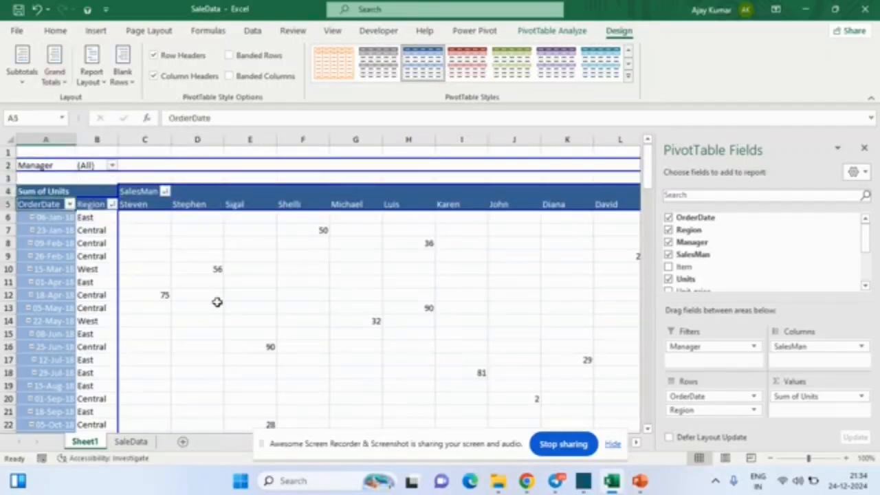
key(ctrl+Down)
key(Down)
key(Down)
key(Down)
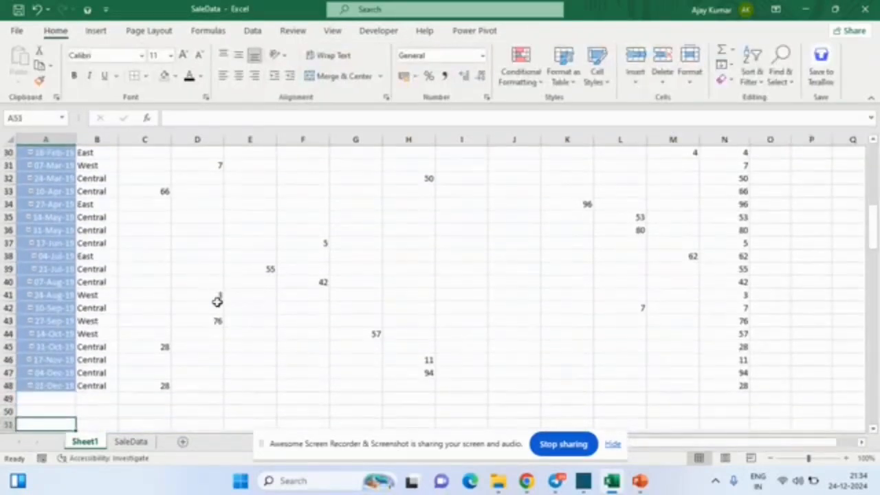
key(Up)
key(Up)
key(Up)
key(ctrl+Up)
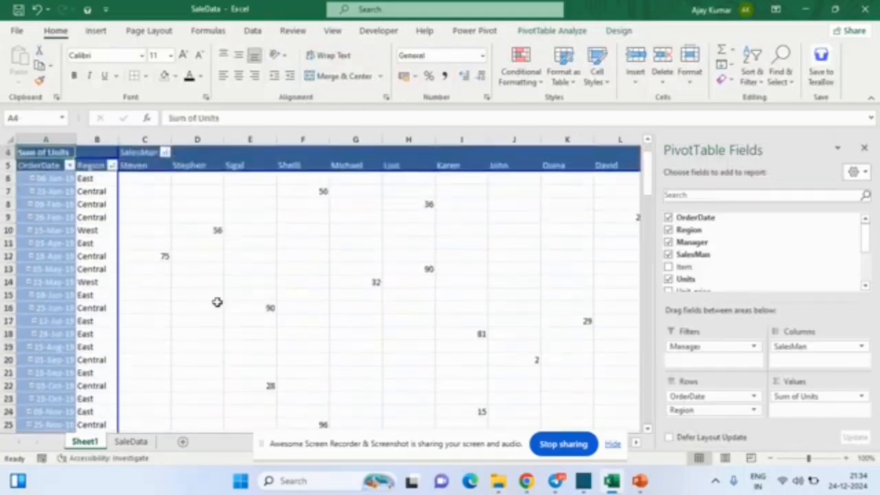
key(Right)
key(Right)
key(Down)
key(ctrl+Right)
key(Down)
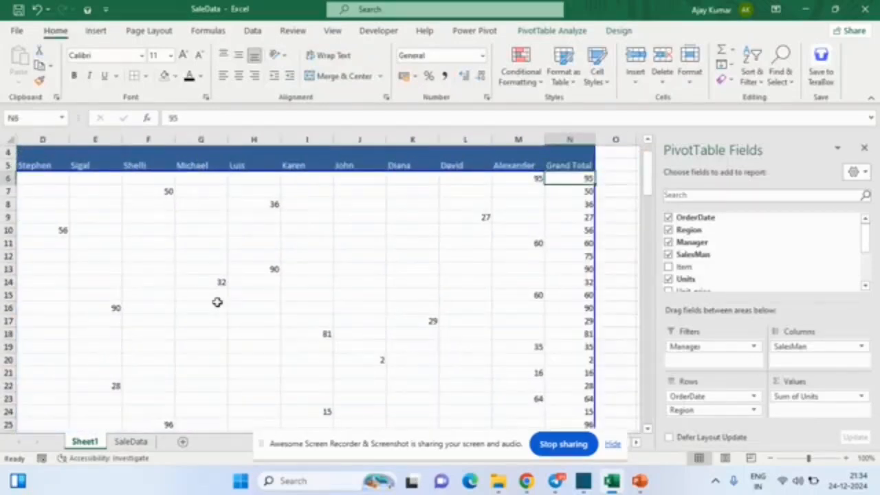
key(Up)
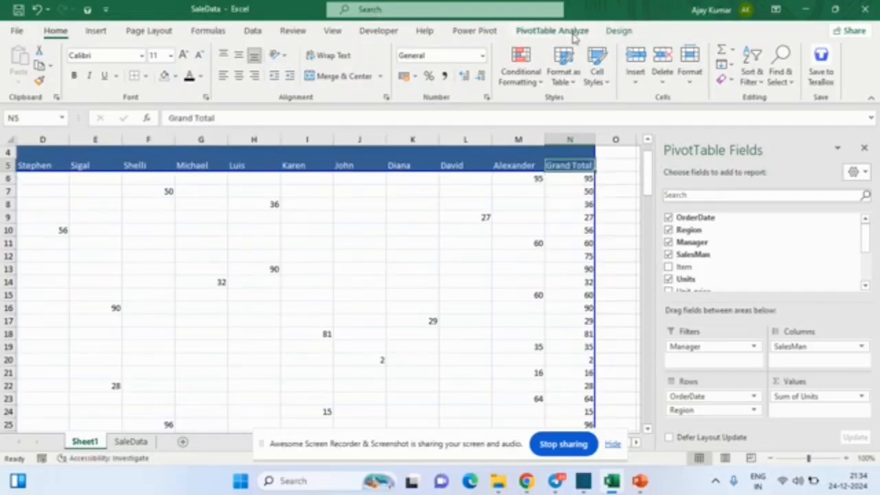
Set the pivot table's grand totals to Off for Rows and Columns
click(571, 33)
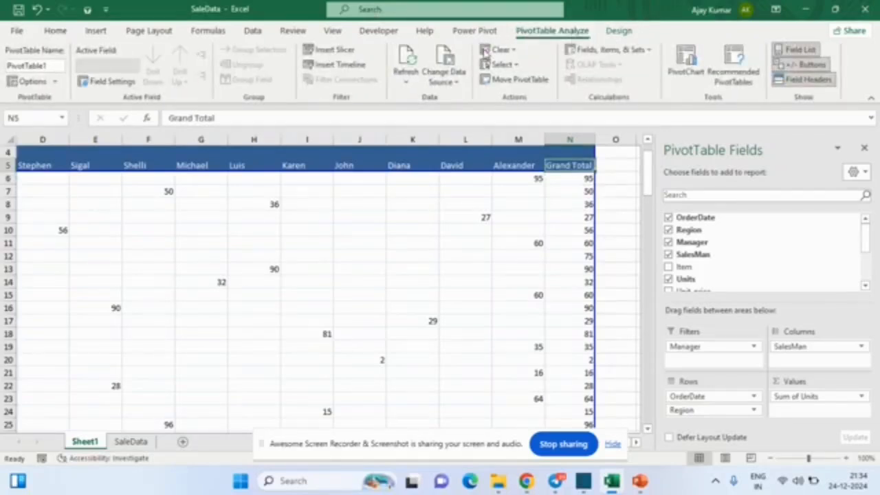
click(626, 33)
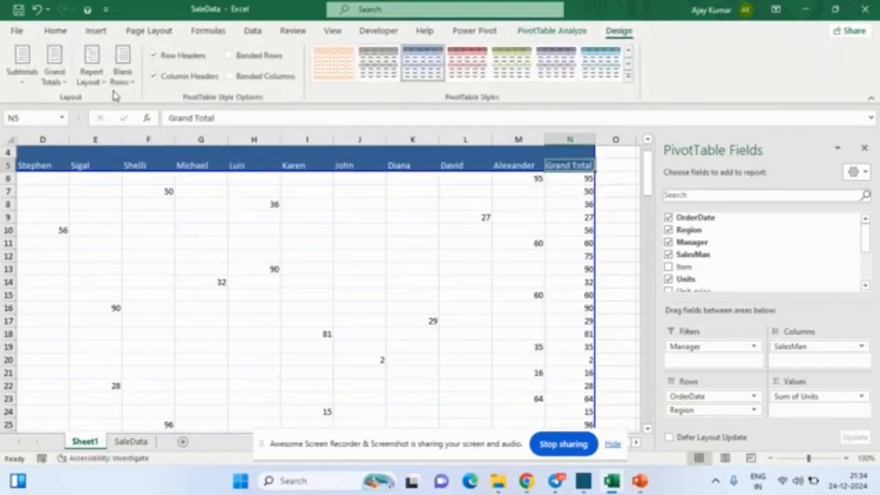
click(56, 75)
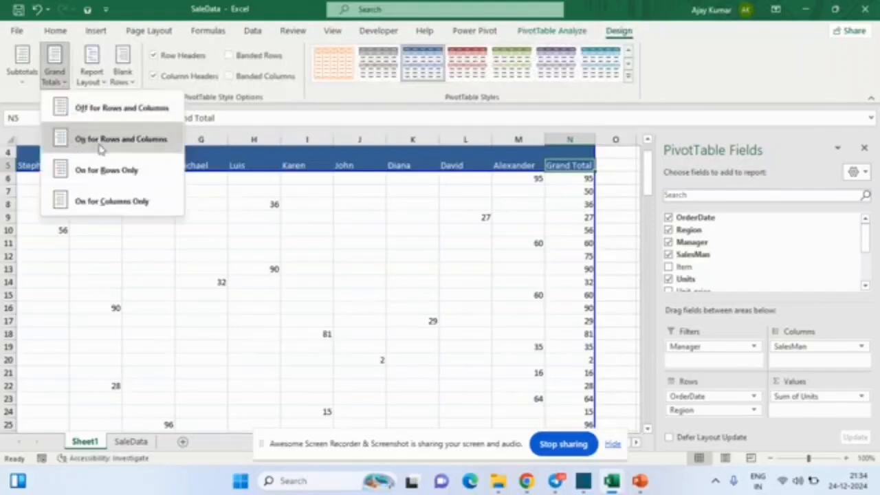
click(101, 110)
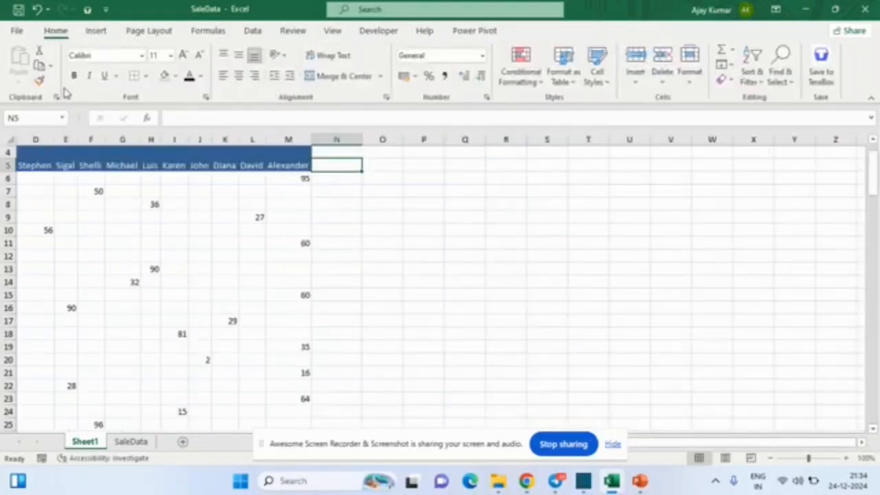
Turn on the pivot table's grand totals for columns only
key(Left)
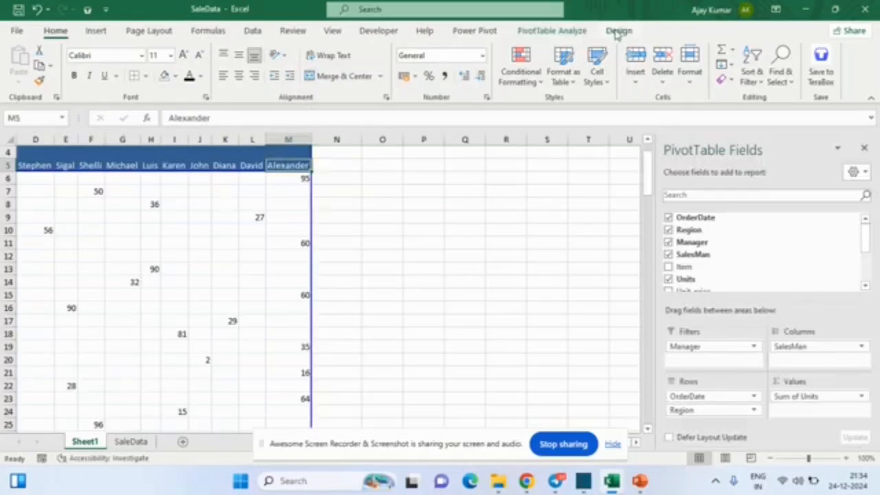
click(617, 31)
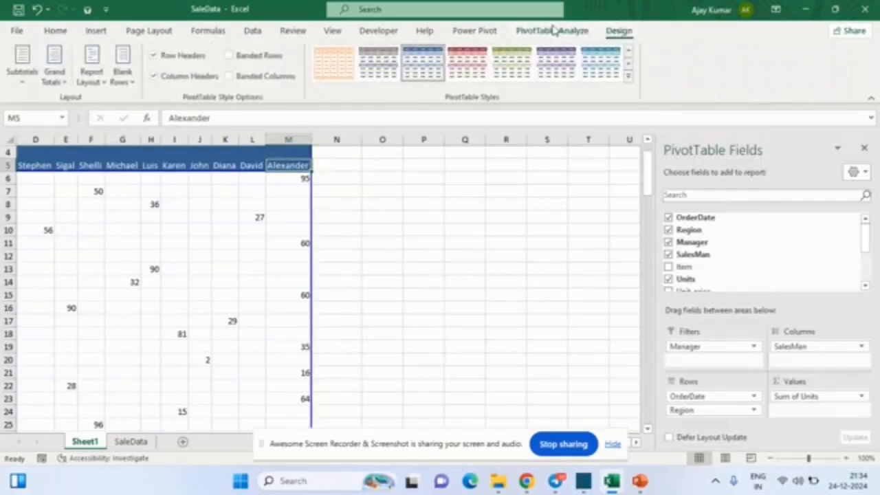
click(56, 77)
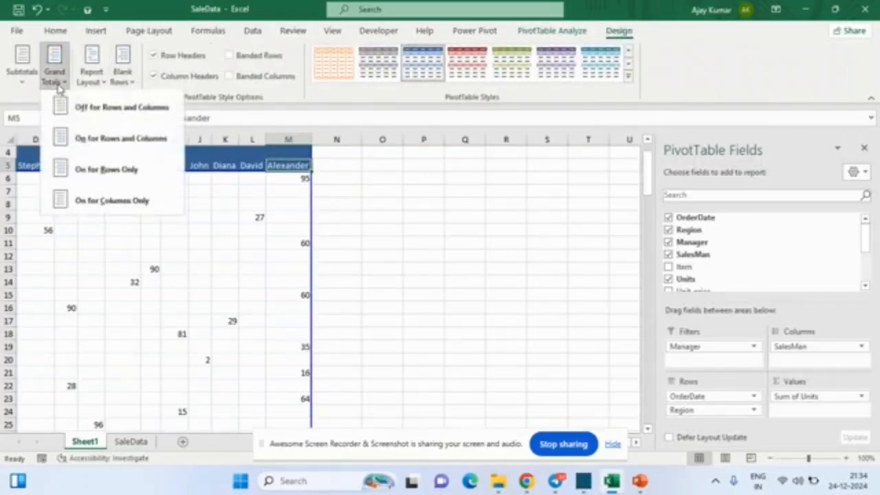
click(96, 199)
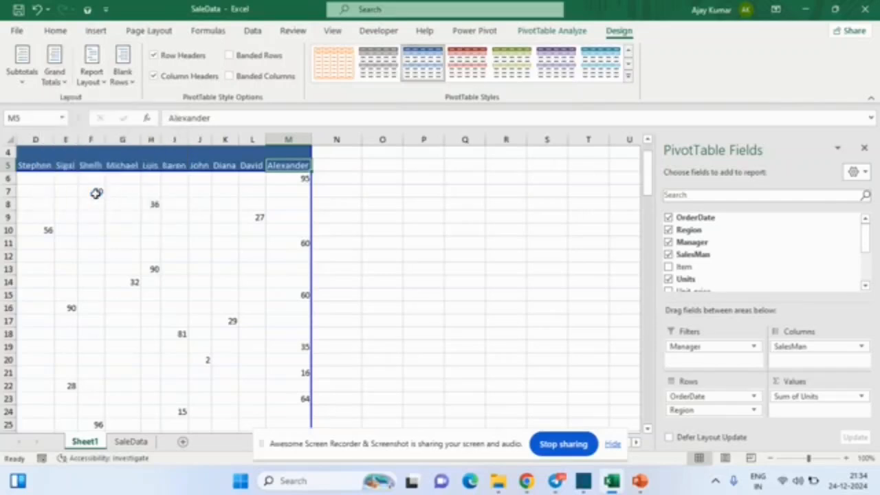
Examine the pivot table's last row across all salesman columns to check which grand totals are displayed
key(Down)
key(Down)
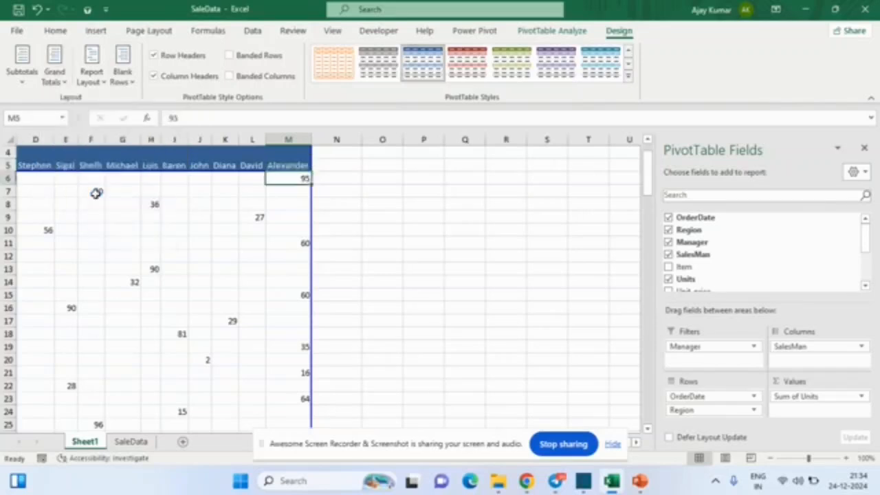
key(Right)
key(ctrl+Down)
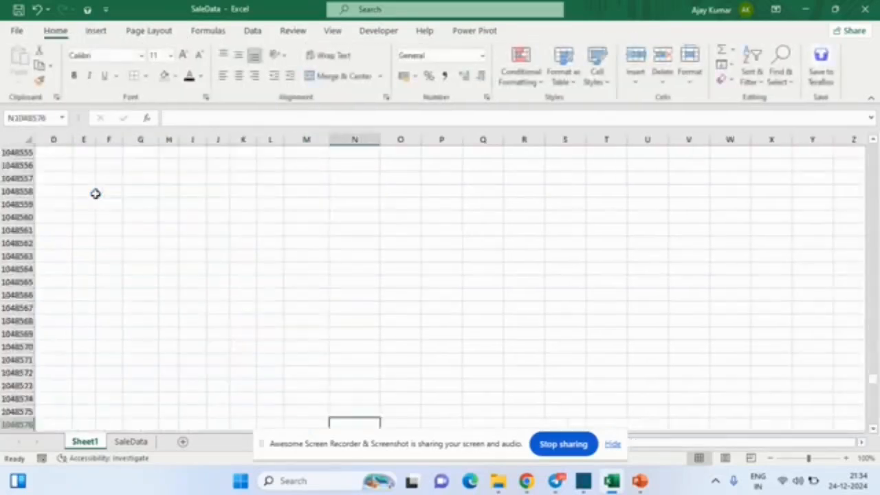
key(Left)
key(ctrl+Up)
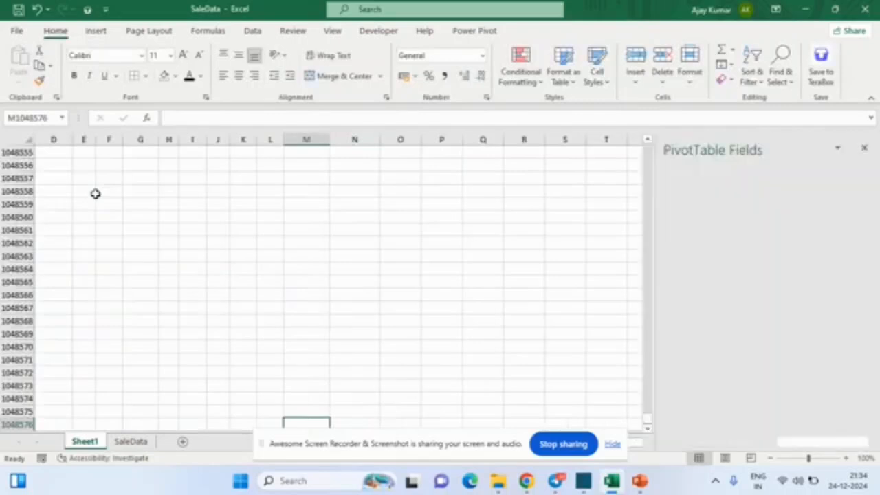
key(Up)
key(Down)
key(ctrl+Left)
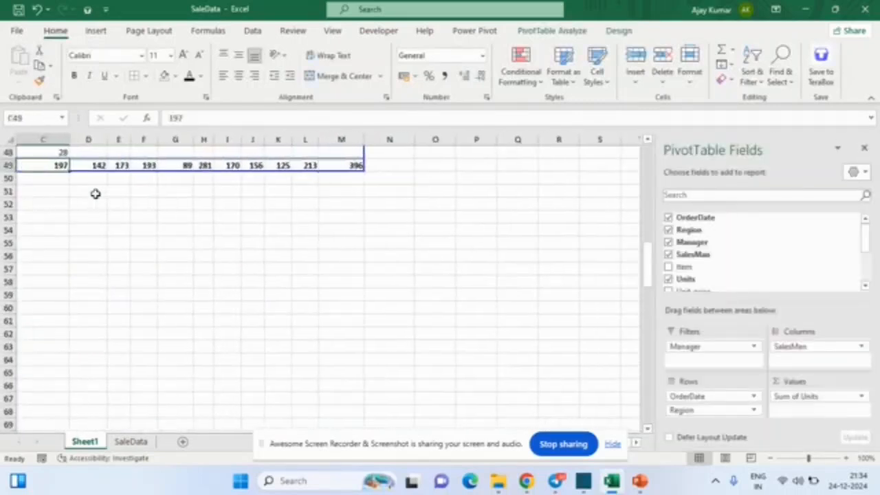
key(ctrl+Left)
key(Up)
key(Down)
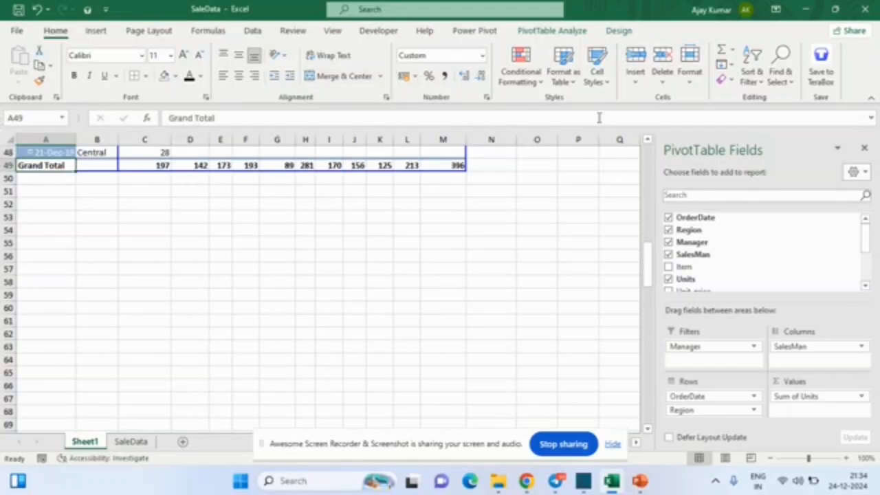
key(Right)
key(Right)
key(Right)
key(Right)
key(Right)
key(Right)
key(Right)
key(Right)
key(Right)
key(Right)
key(Right)
key(Right)
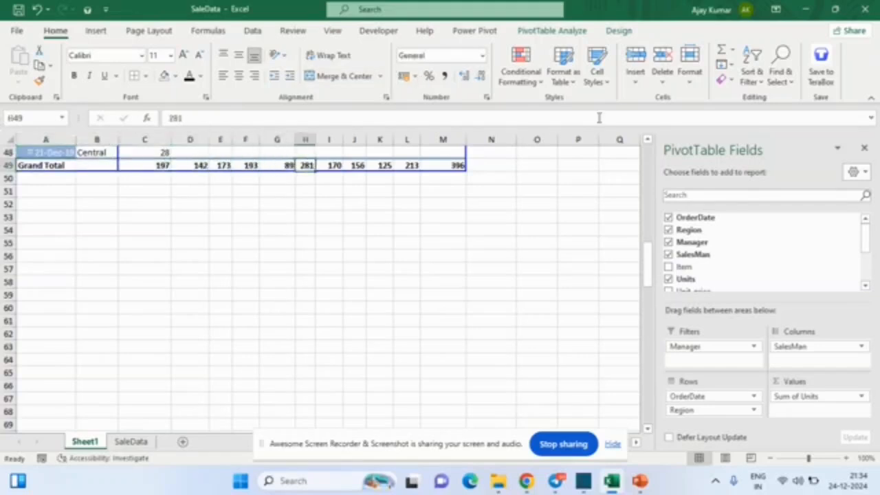
key(Right)
key(Right)
key(Left)
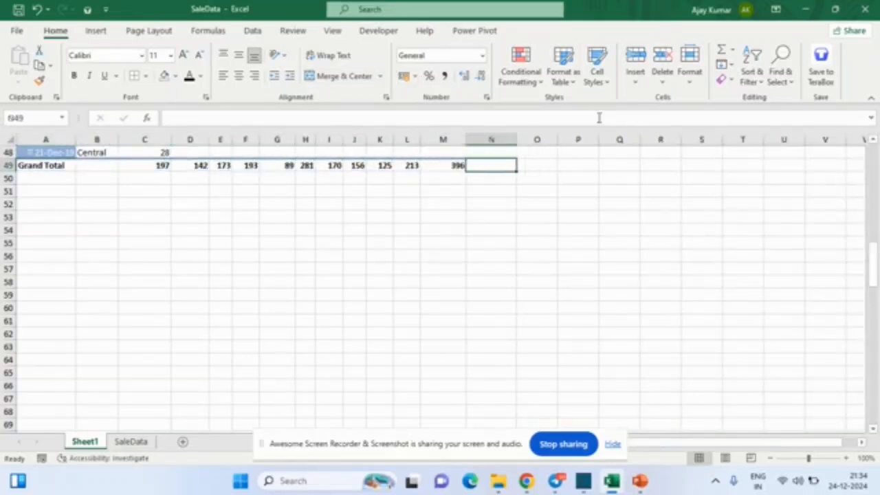
Turn grand totals off for rows and columns, and switch them on for both rows and columns
key(ctrl+Up)
key(Down)
key(Down)
key(Down)
key(Down)
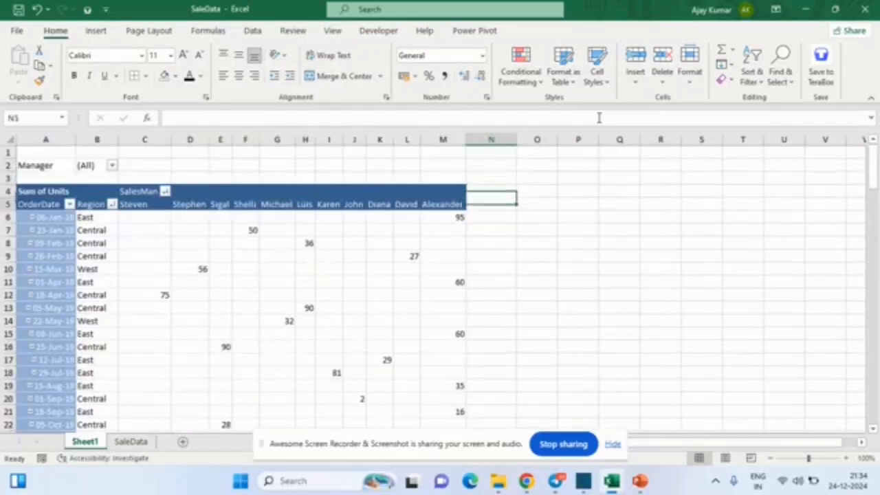
key(Left)
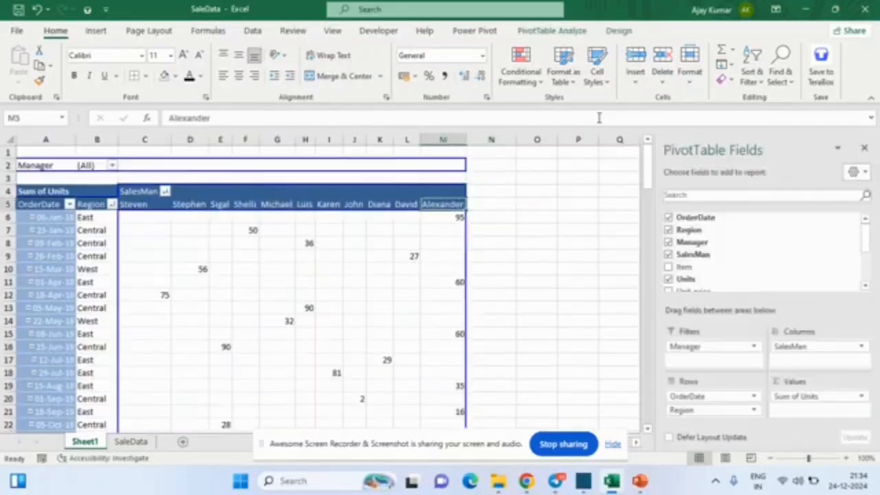
double_click(639, 36)
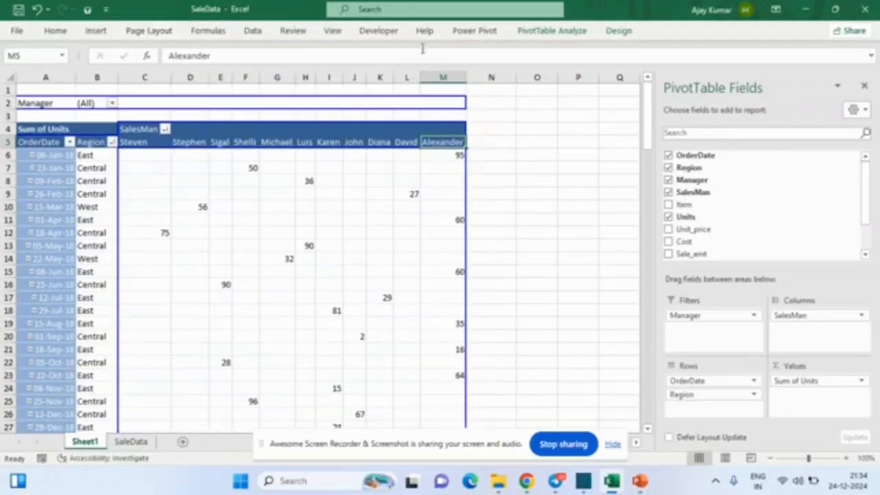
click(610, 36)
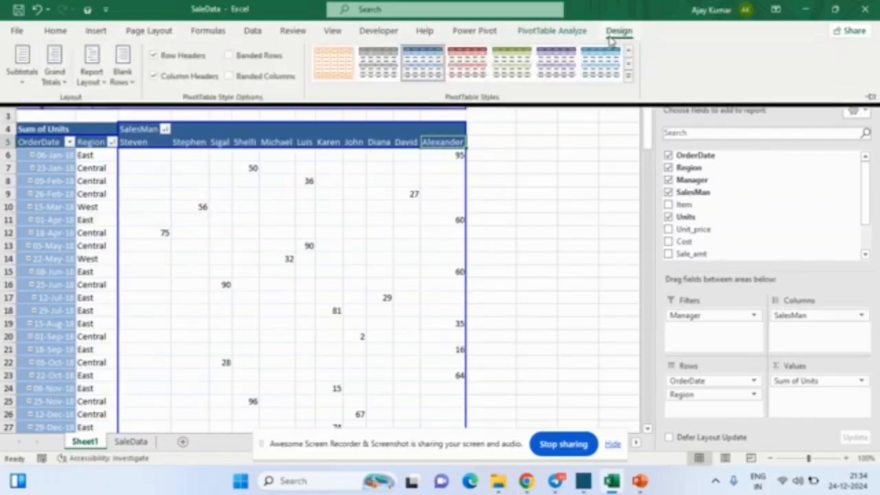
click(870, 100)
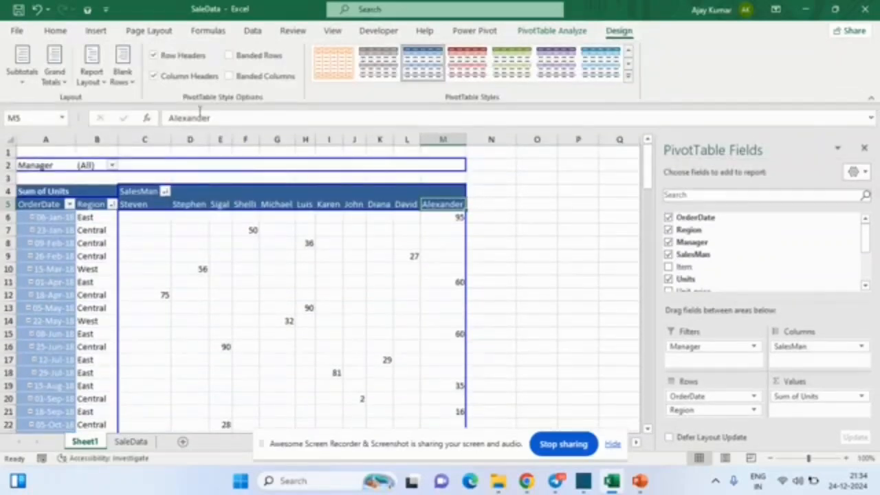
click(58, 81)
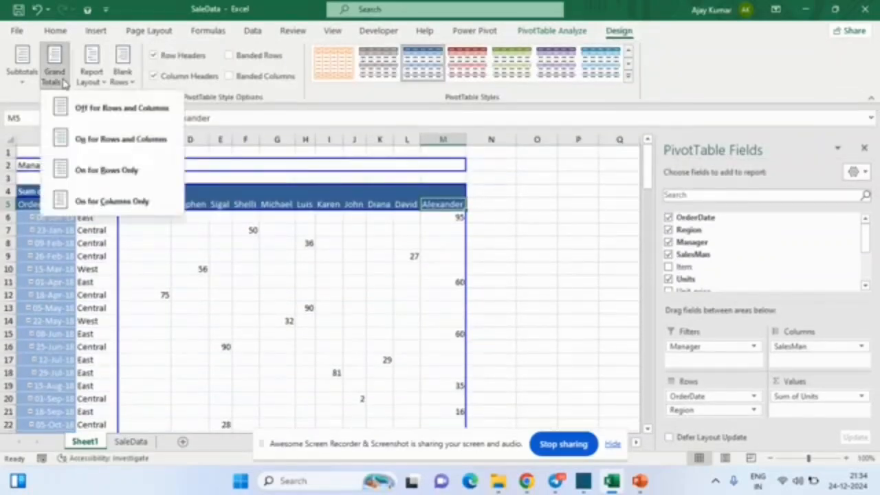
click(82, 119)
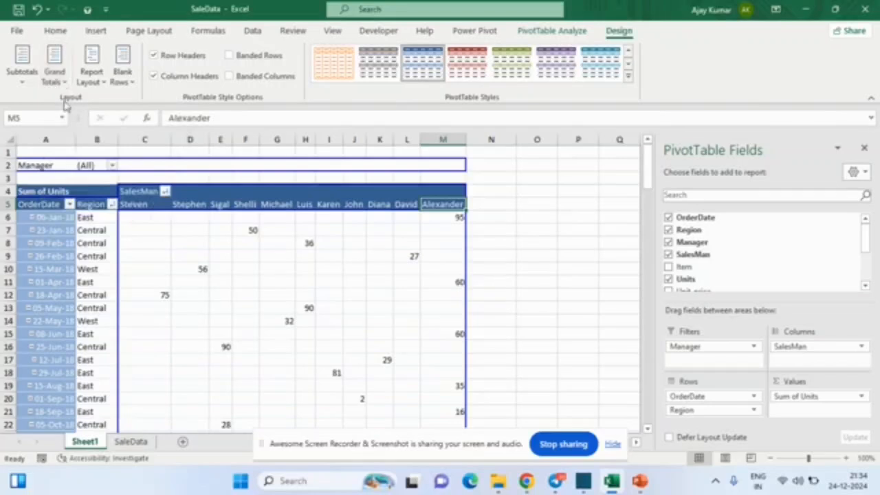
click(61, 79)
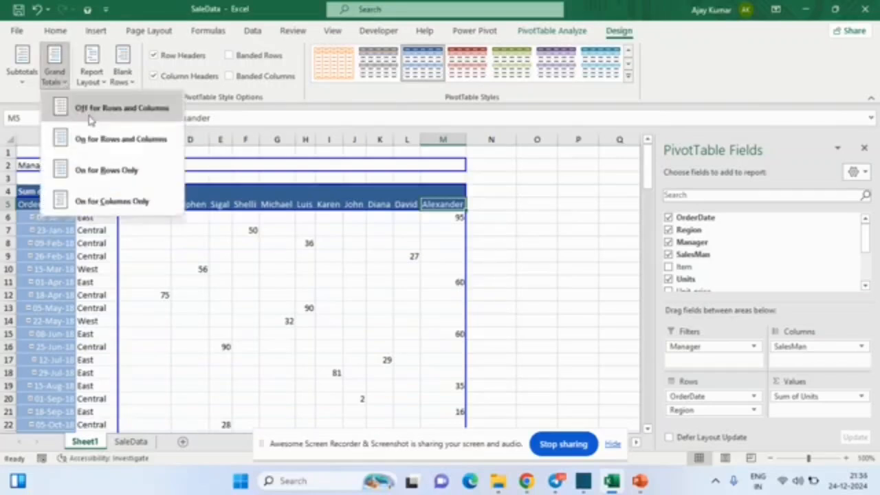
click(98, 136)
Try showing the pivot table report in compact form and in outline form
click(89, 79)
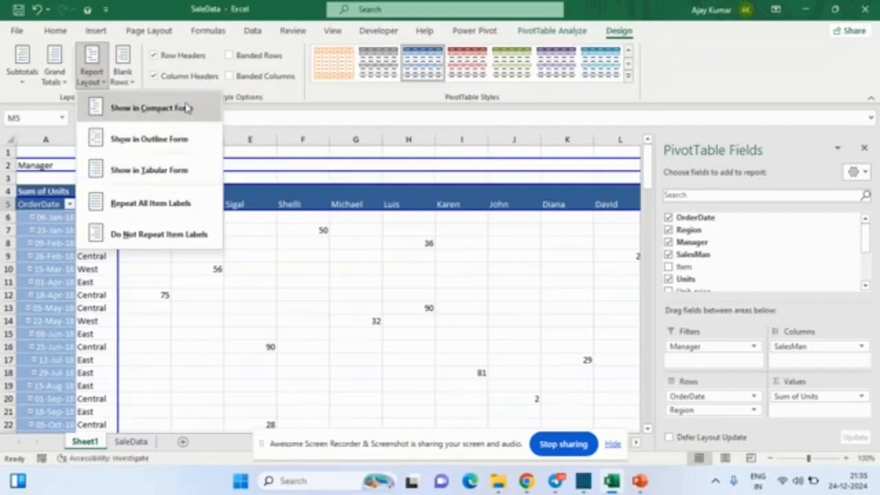
click(157, 119)
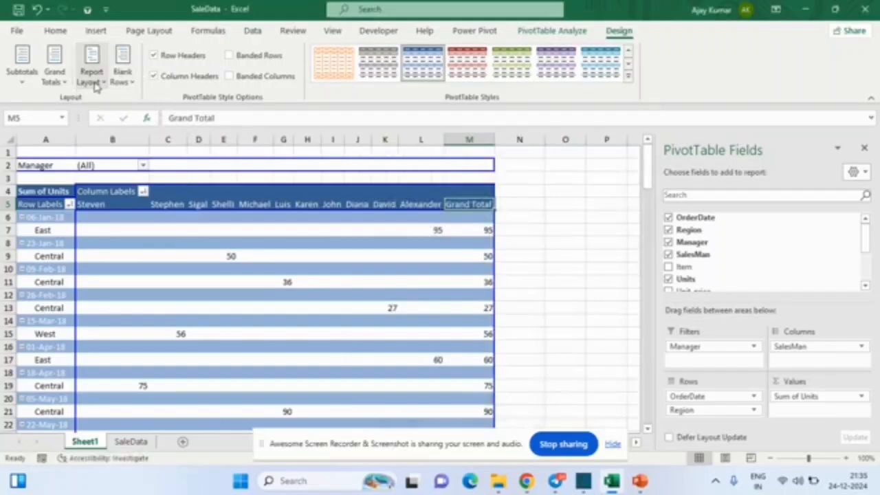
click(95, 83)
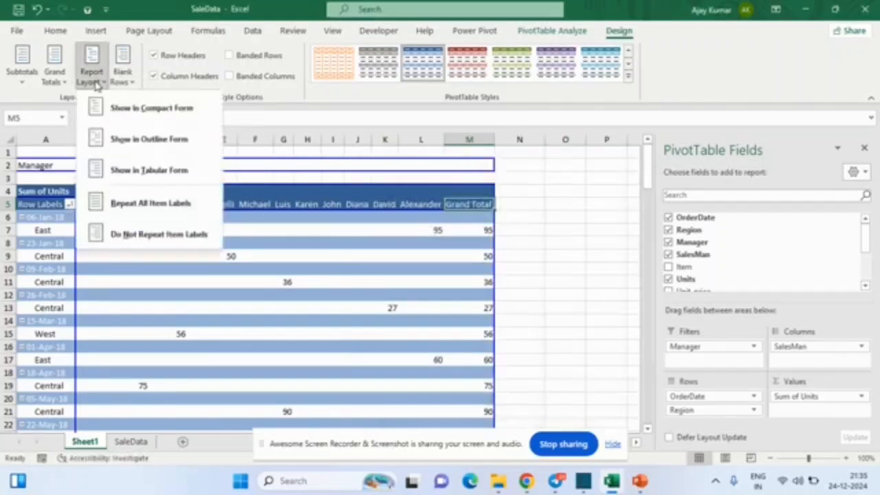
click(144, 139)
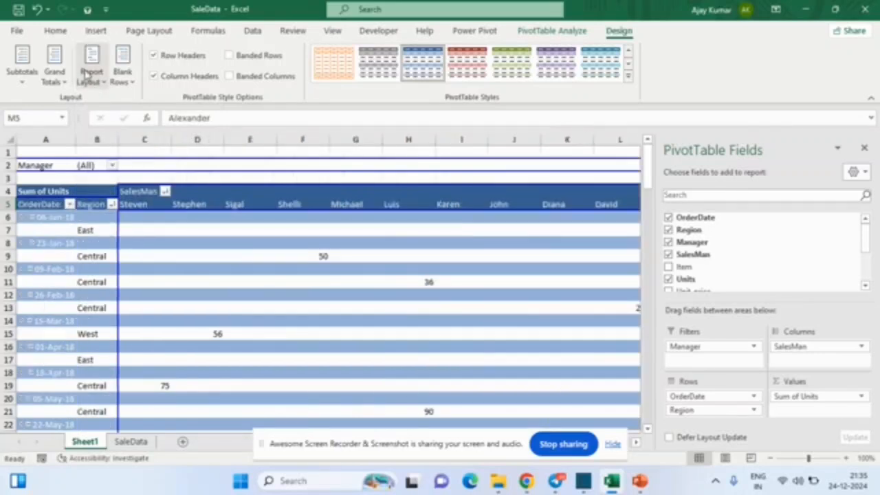
Show the pivot table in tabular form and repeat all item labels
click(92, 78)
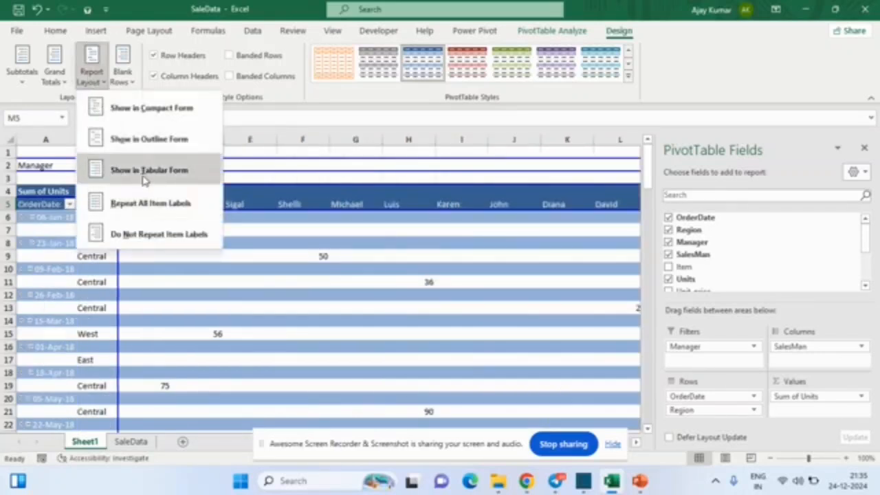
click(144, 172)
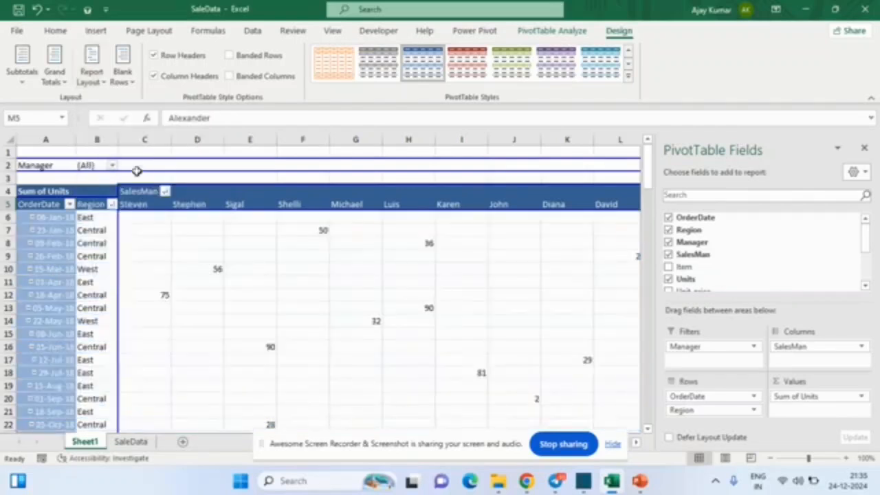
click(90, 76)
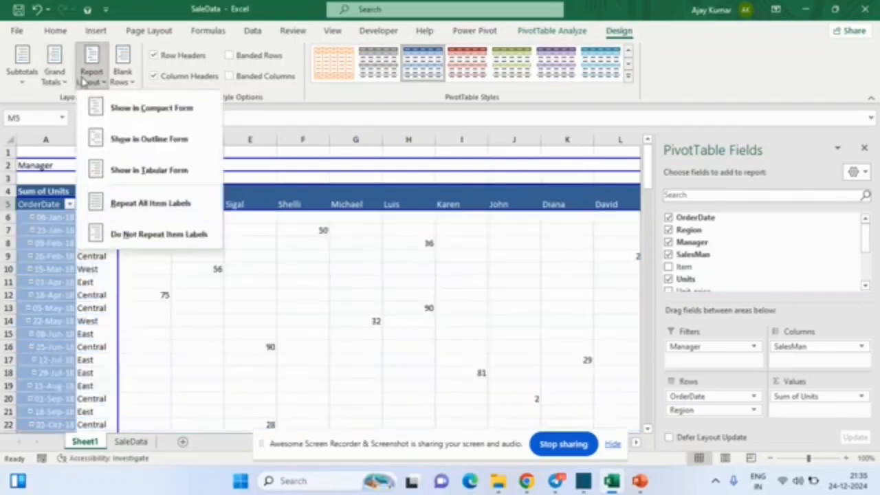
click(151, 205)
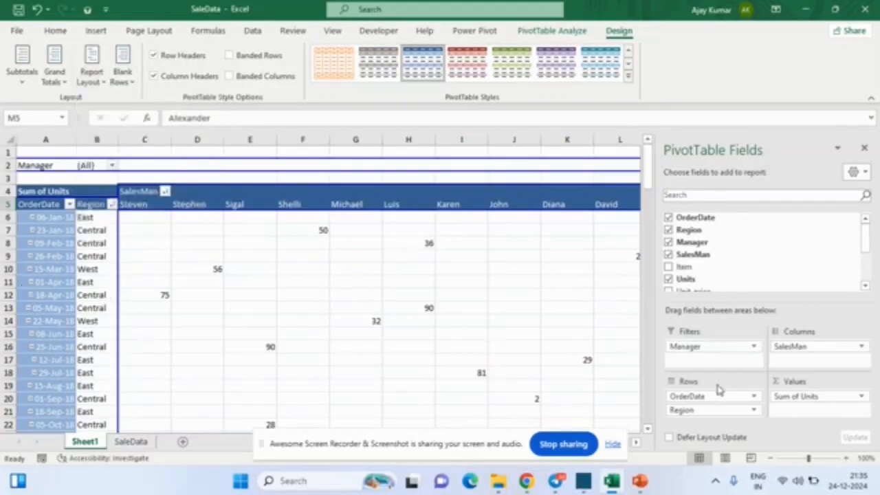
Move OrderDate from the pivot table's rows to its filters, and Manager from the filters to the rows above Region
mouse_move(712, 397)
mouse_down()
mouse_move(726, 382)
mouse_move(717, 362)
mouse_move(702, 360)
mouse_move(715, 394)
mouse_move(703, 394)
mouse_up()
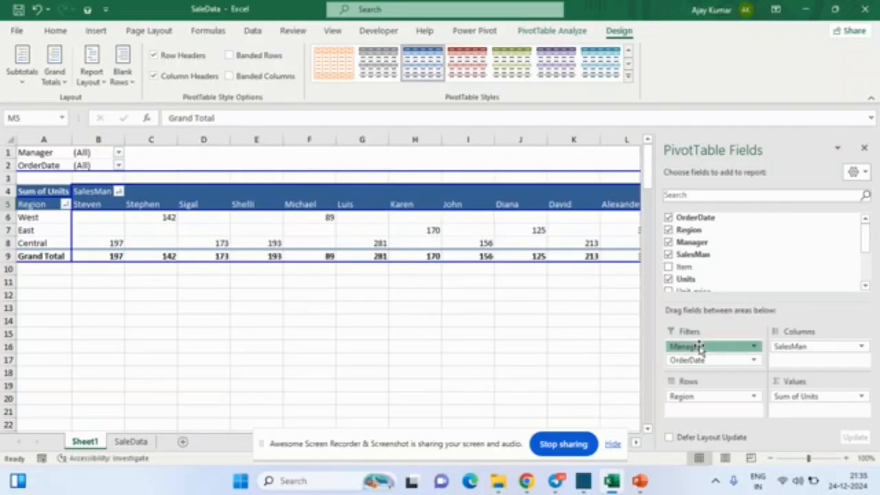
drag(700, 347, 702, 395)
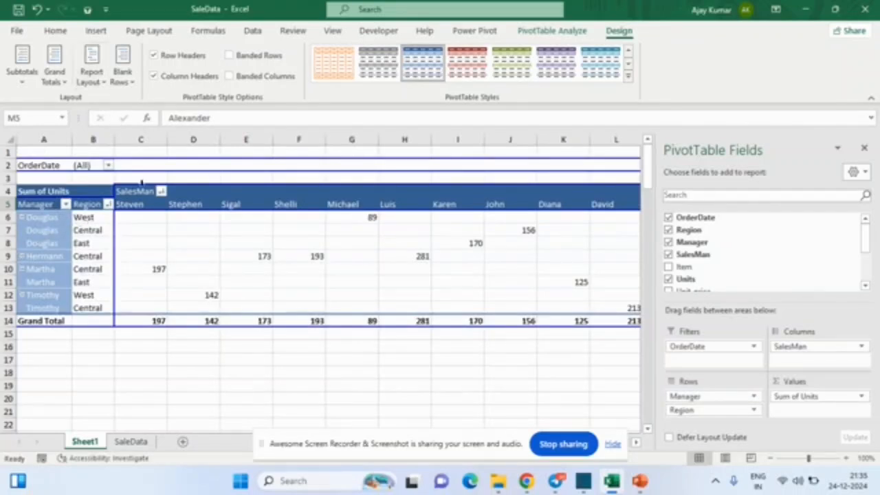
Try the layout without repeated item labels, and set it back to repeating all item labels in tabular form
click(95, 81)
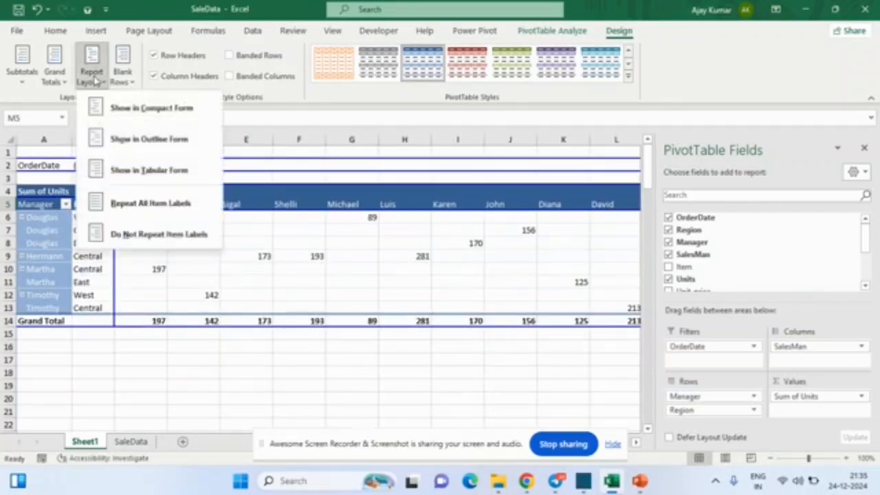
click(156, 235)
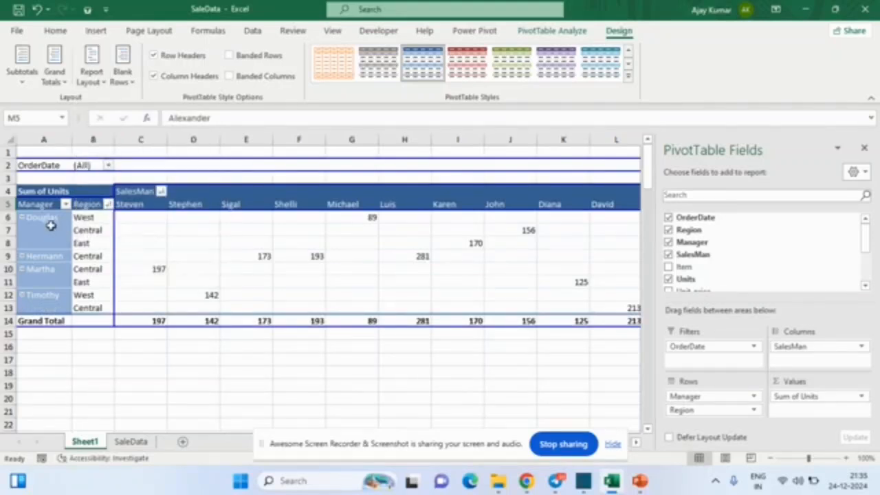
click(96, 81)
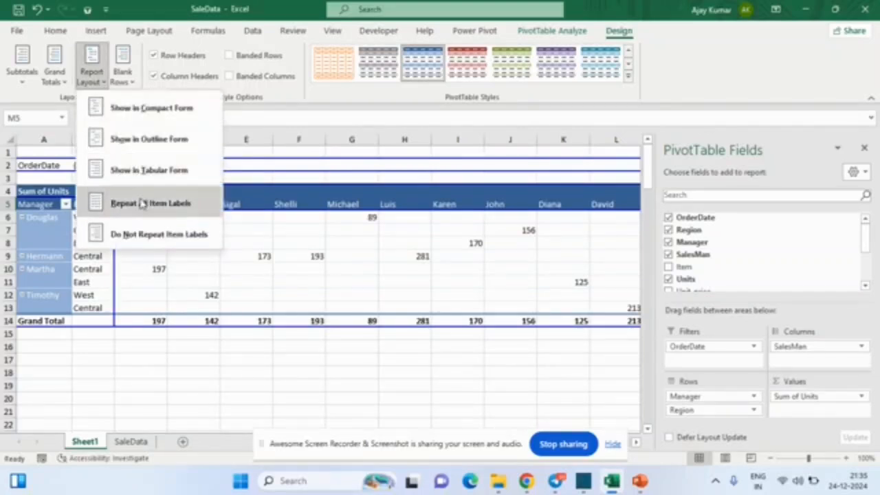
click(132, 208)
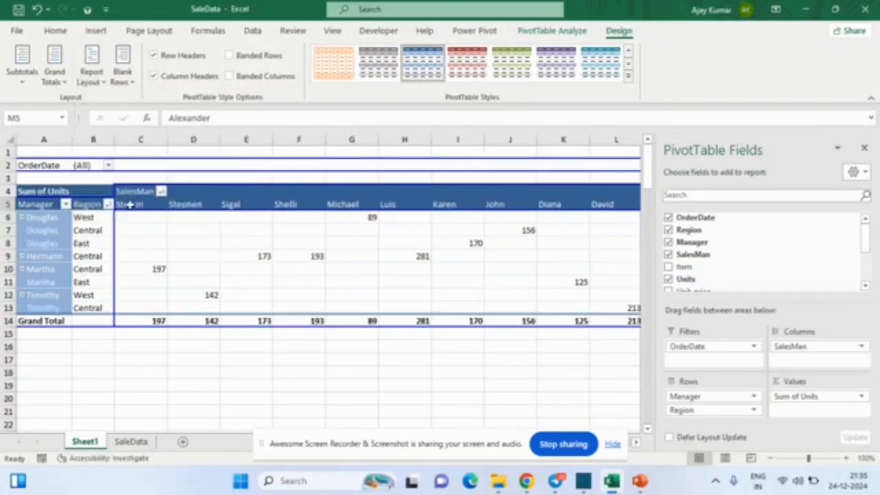
click(101, 82)
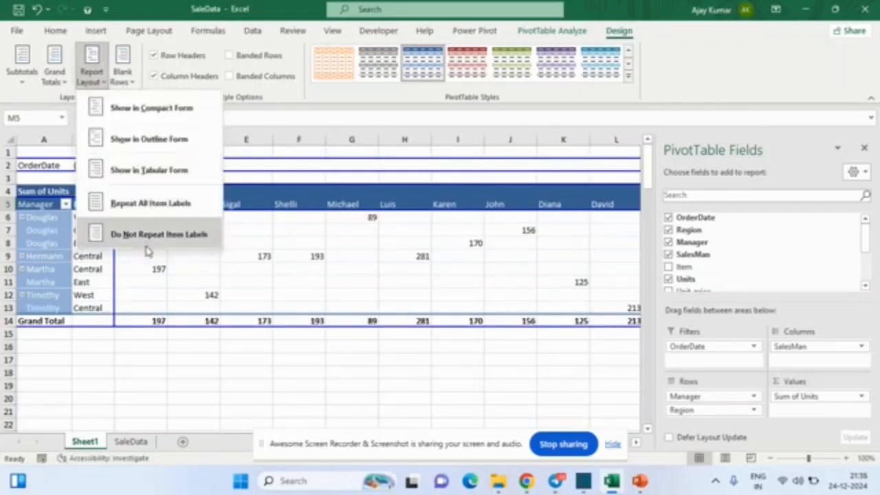
click(138, 171)
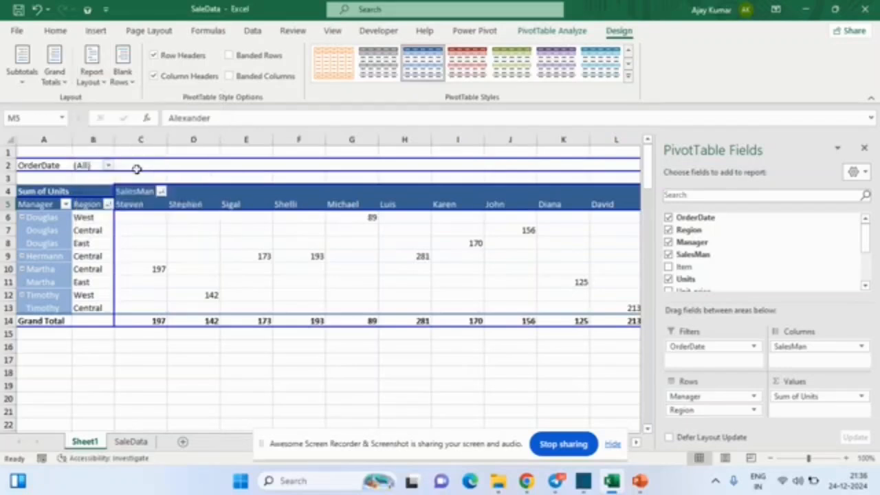
Stop repeating item labels in the pivot table and apply the tabular form to its report layout
click(92, 77)
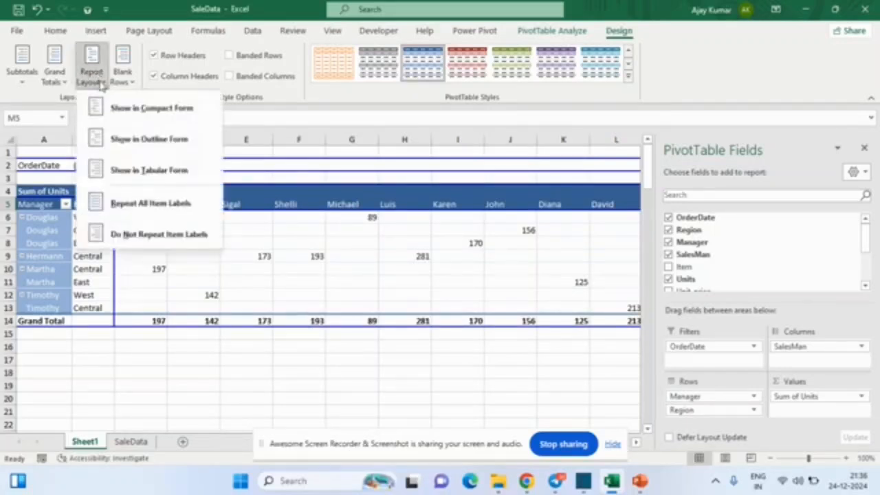
click(136, 237)
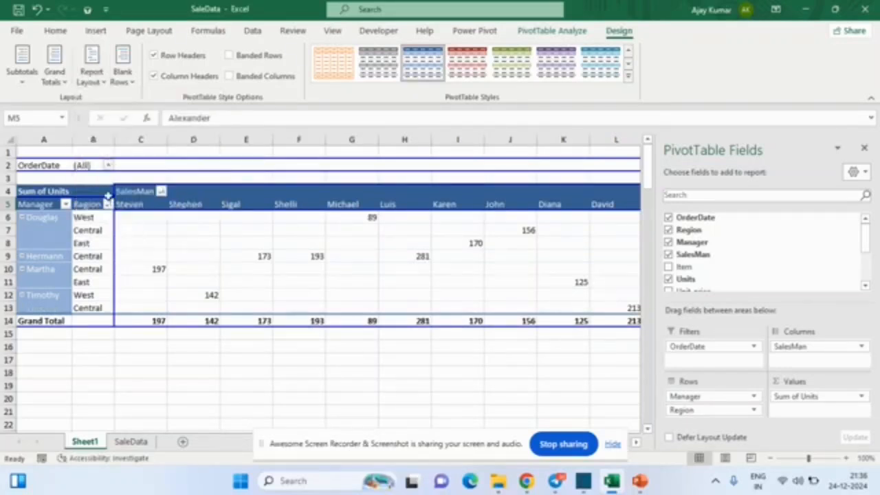
click(92, 77)
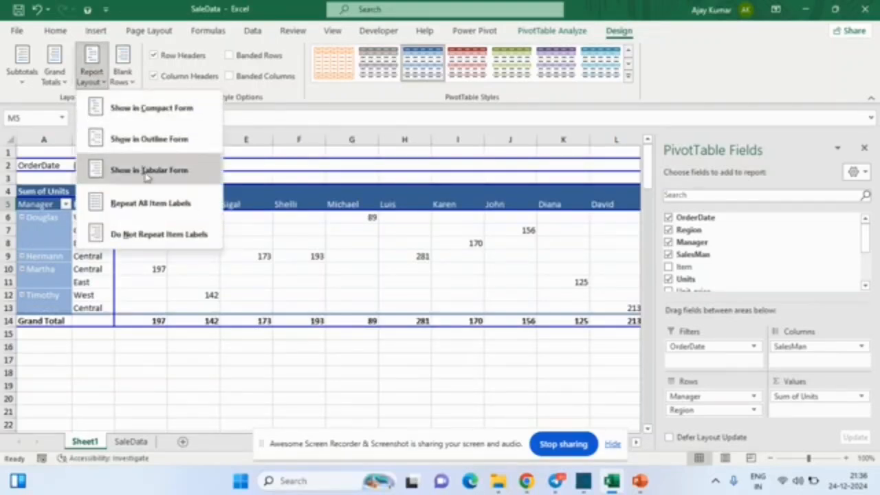
click(146, 173)
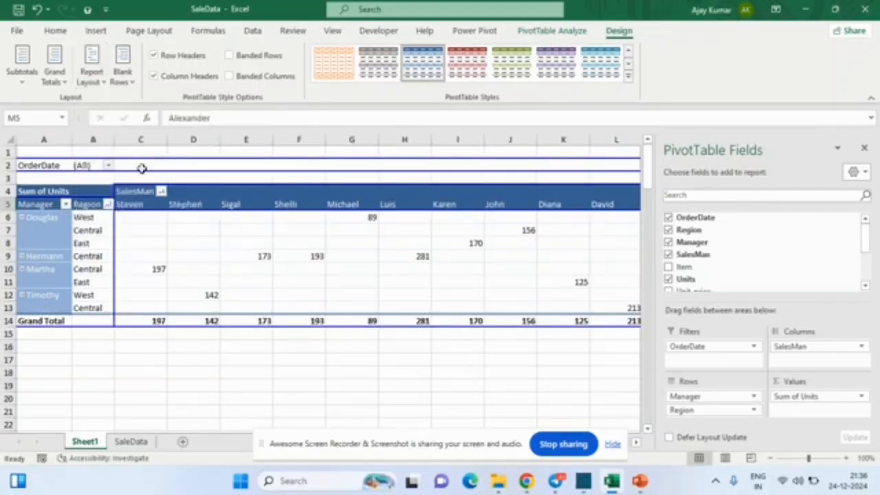
Try the pivot table in outline form, and set its layout to compact form without repeated item labels
click(91, 77)
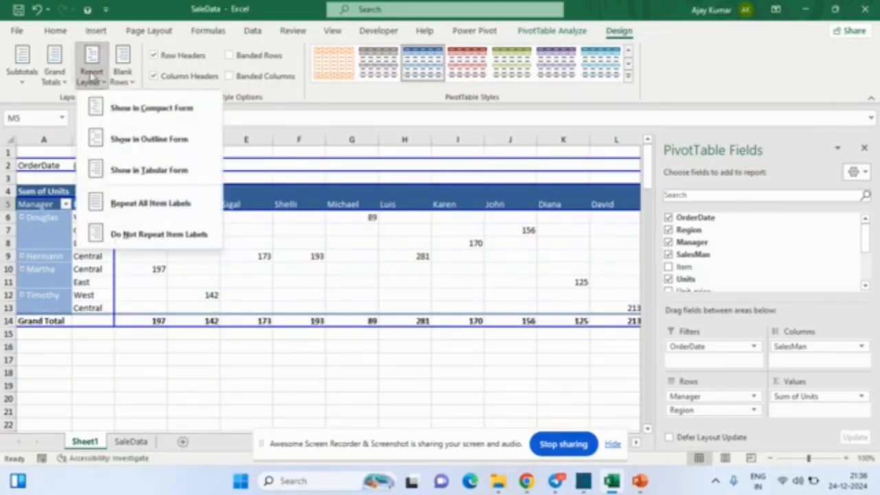
click(133, 139)
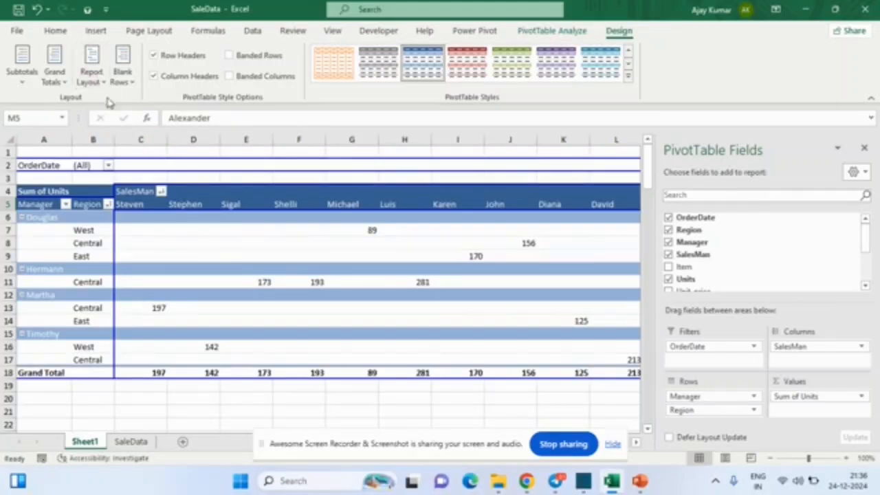
click(93, 80)
click(110, 108)
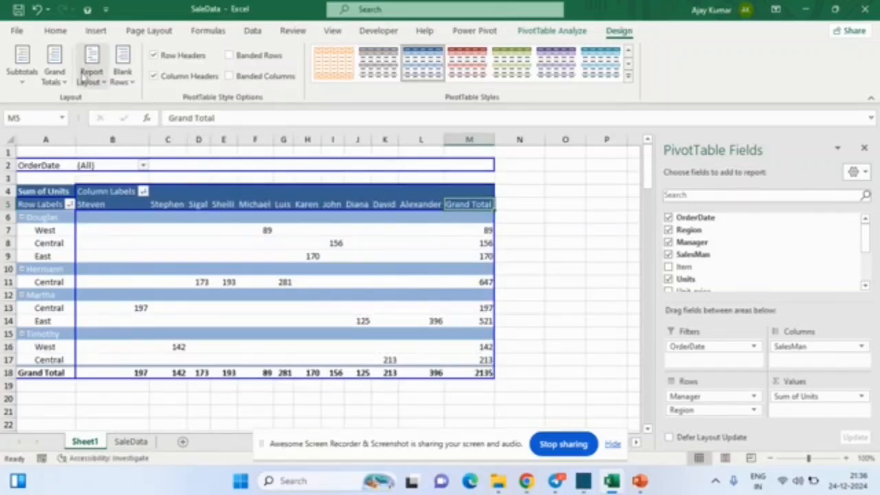
click(86, 80)
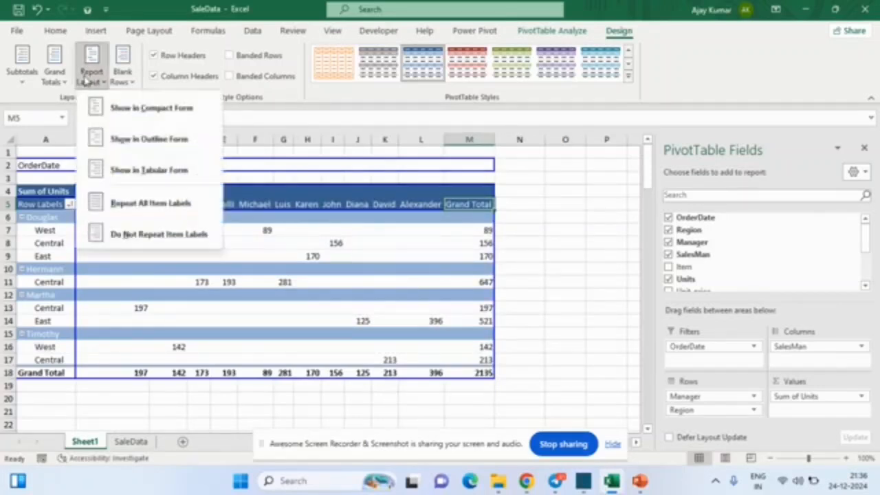
click(129, 236)
Try inserting a blank line after each item in the pivot table, and remove the blank lines again
click(121, 83)
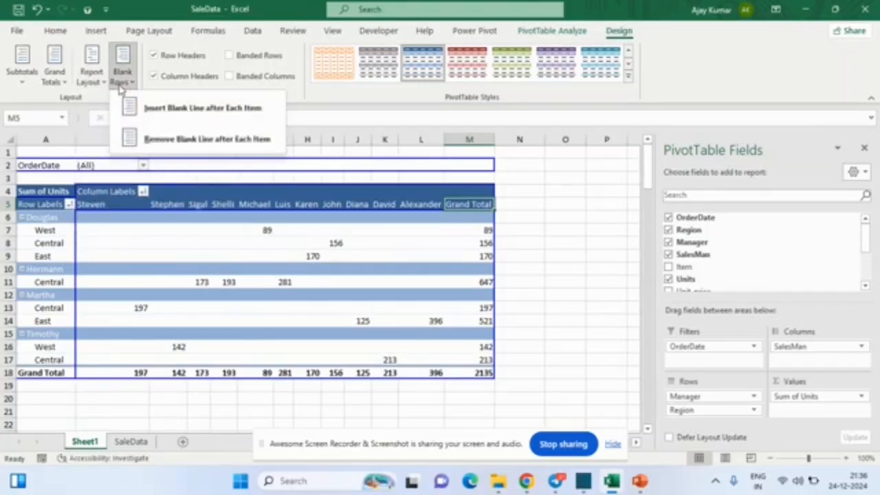
click(146, 109)
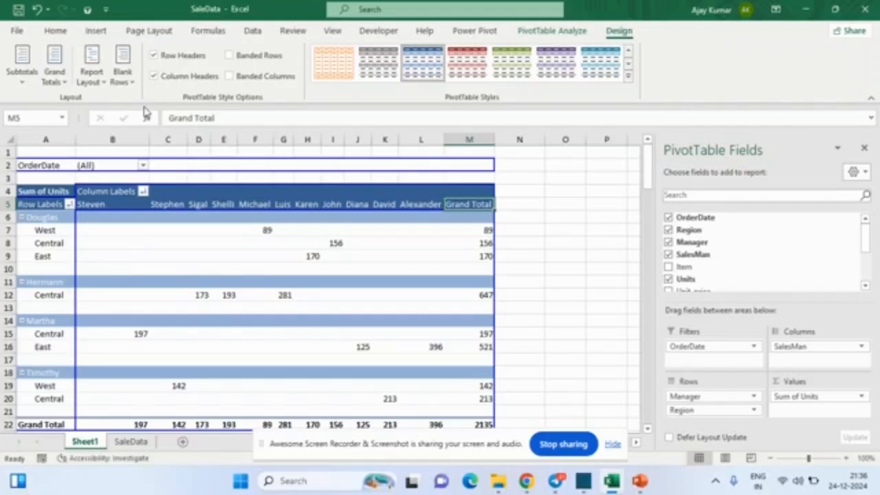
click(123, 74)
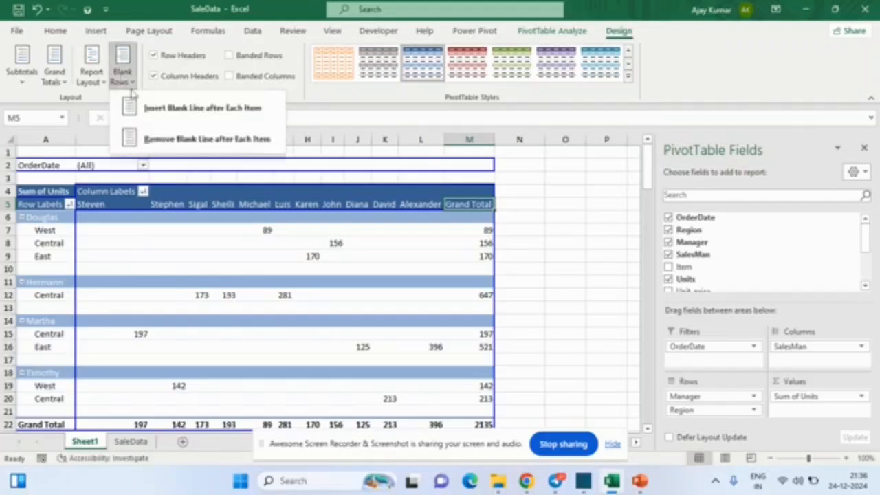
click(167, 140)
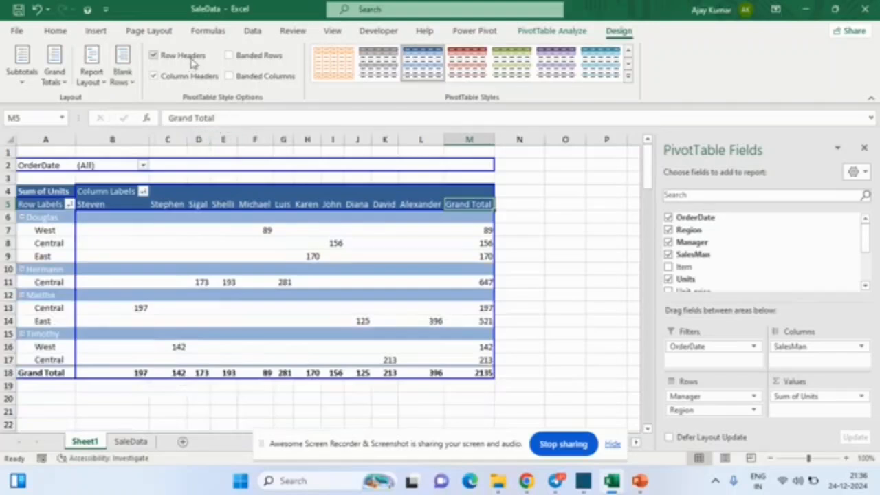
Try banded rows and banded columns on the pivot table, and turn both options off again
click(238, 58)
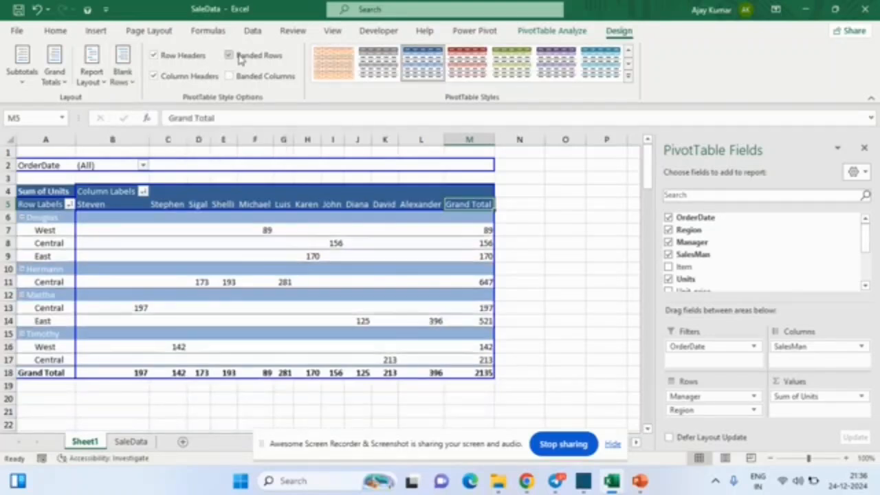
click(246, 79)
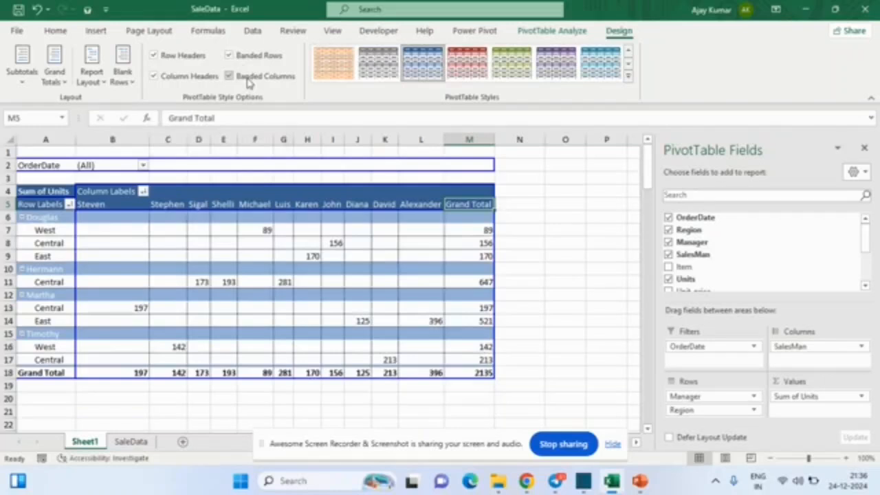
click(247, 78)
click(246, 57)
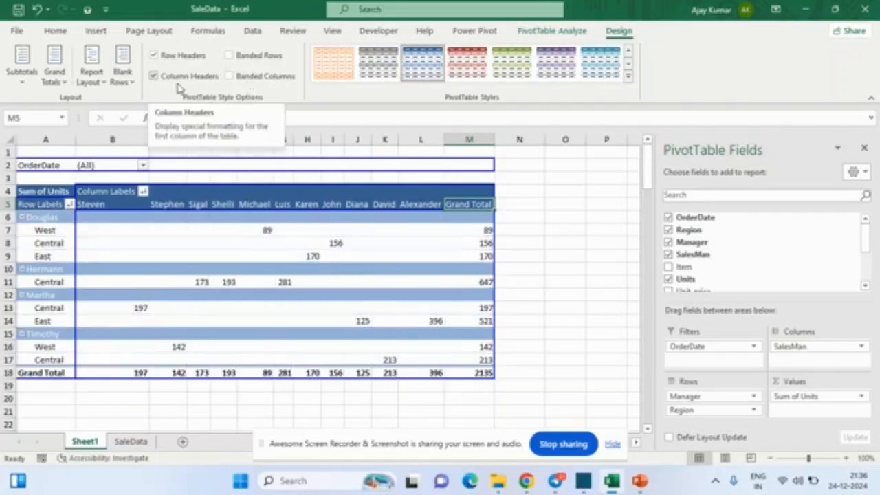
Switch to the PowerPoint presentation and review slide 9 about pivot table common mistakes and troubleshooting
key(alt+Tab)
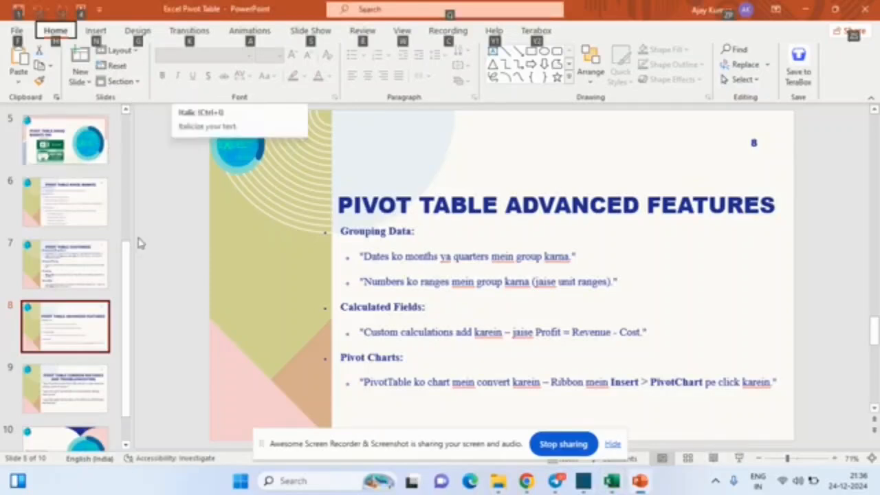
key(n)
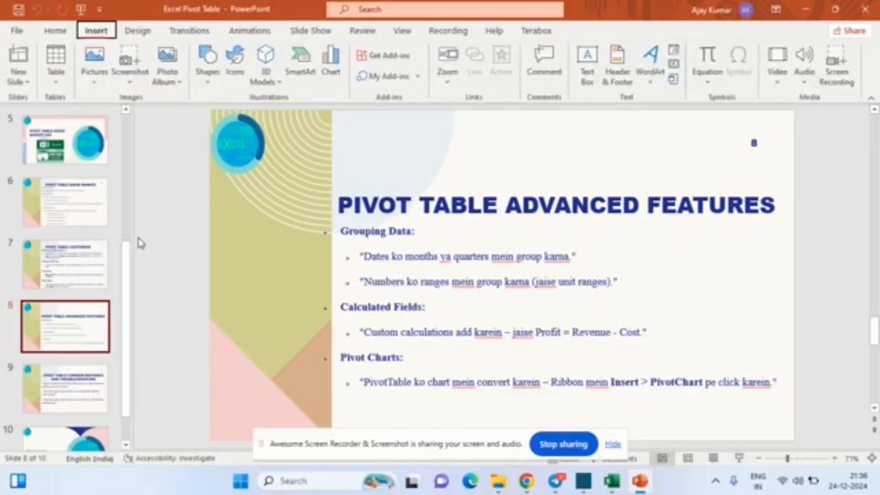
click(76, 411)
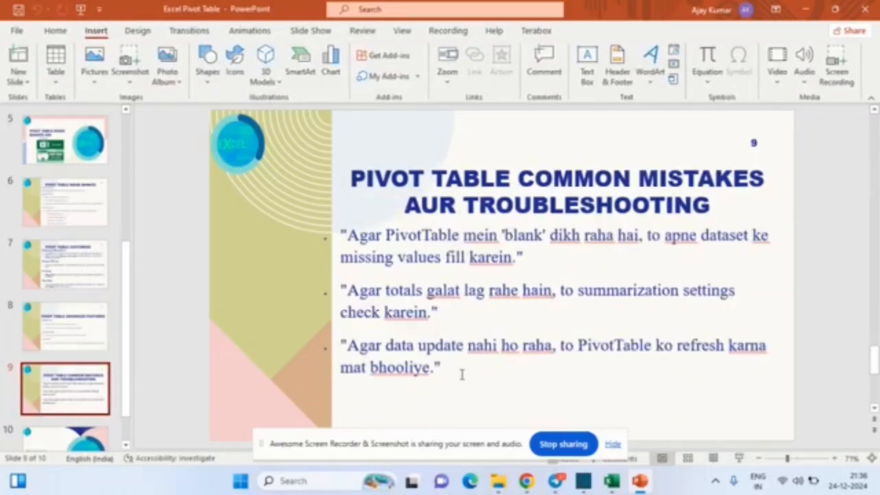
click(462, 375)
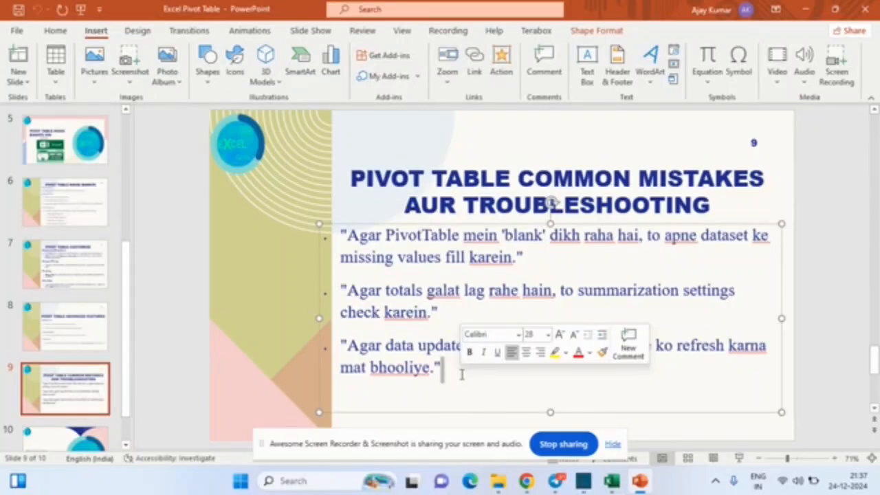
key(Escape)
key(Escape)
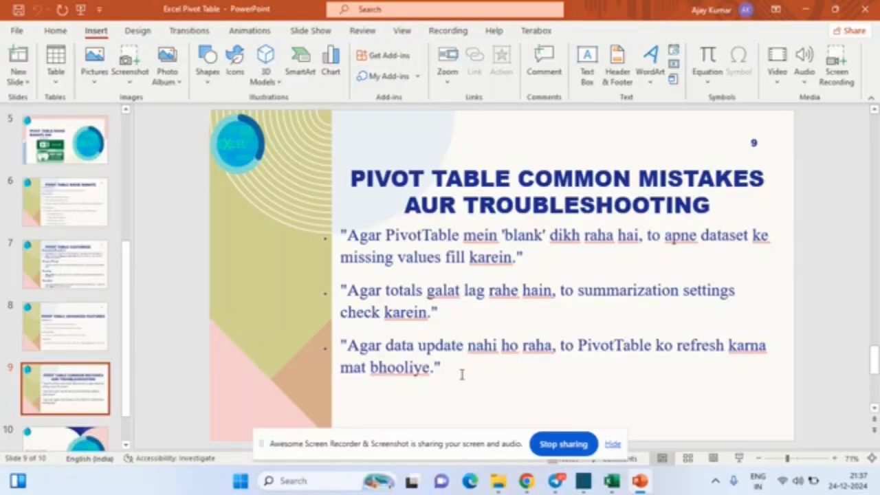
Switch back to Excel, try the error-values display option in the PivotTable options, and set empty cells to show 0
key(alt+Tab)
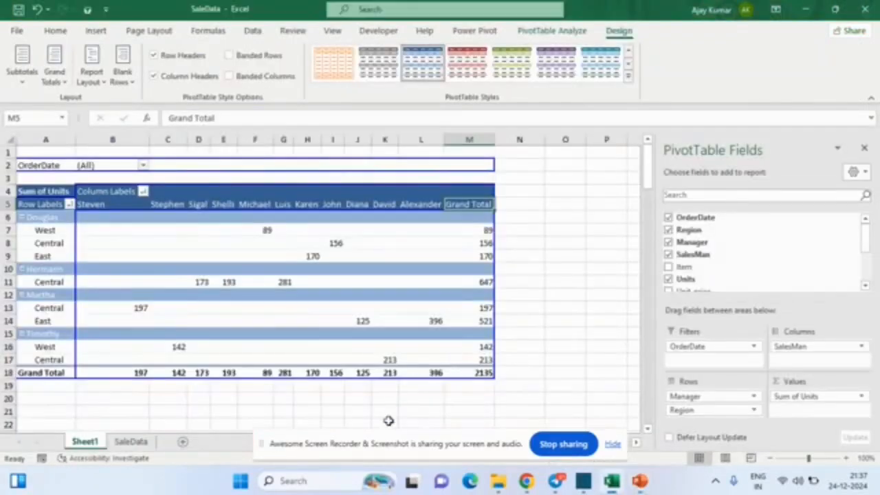
right_click(370, 260)
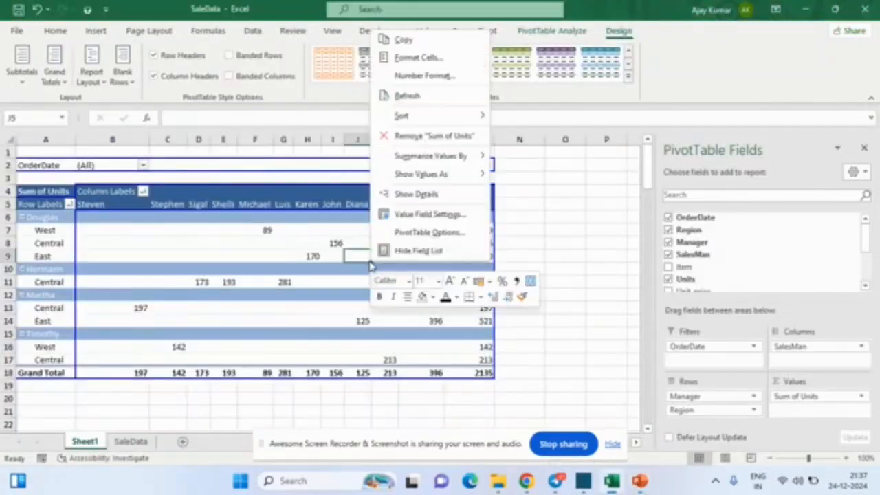
click(434, 232)
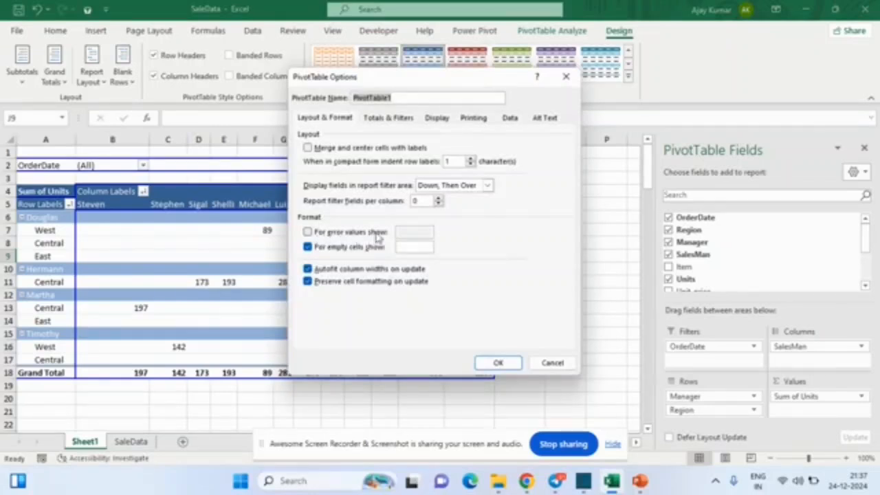
click(309, 233)
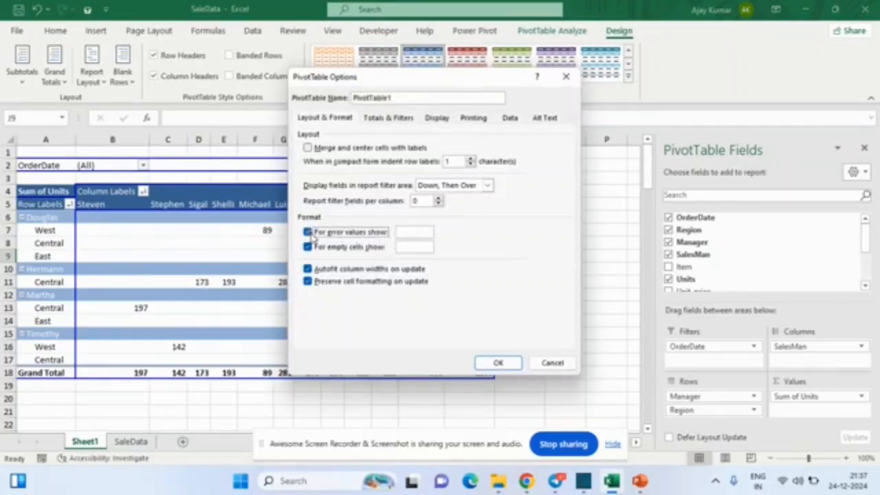
click(410, 233)
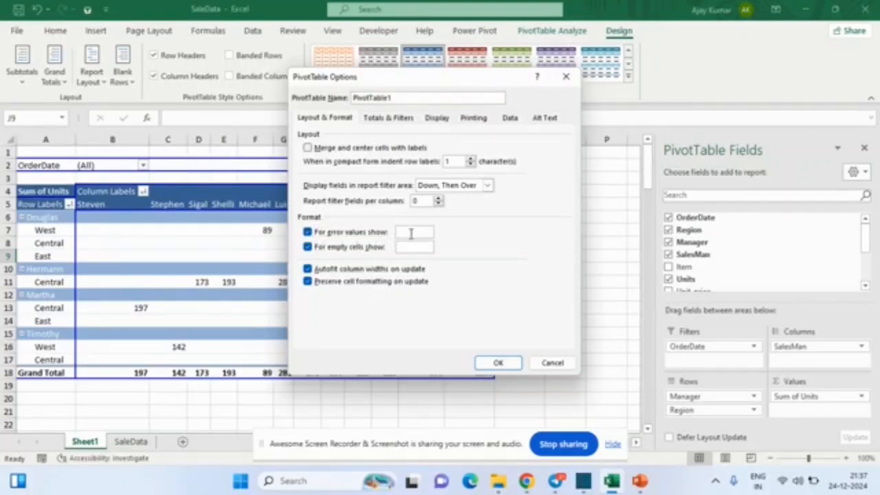
click(309, 233)
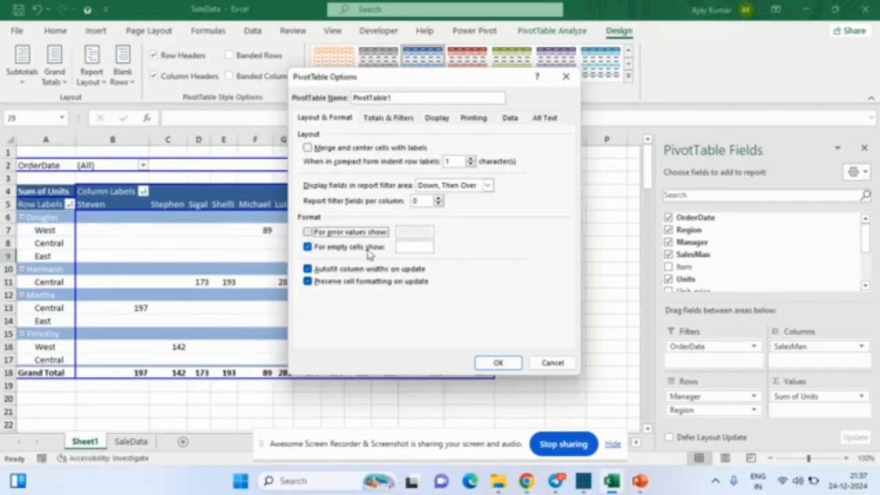
click(406, 248)
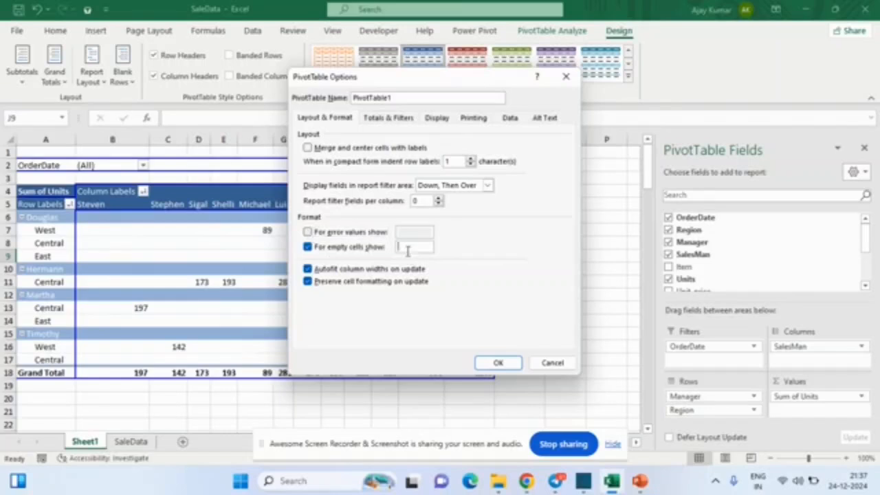
text(0)
key(Return)
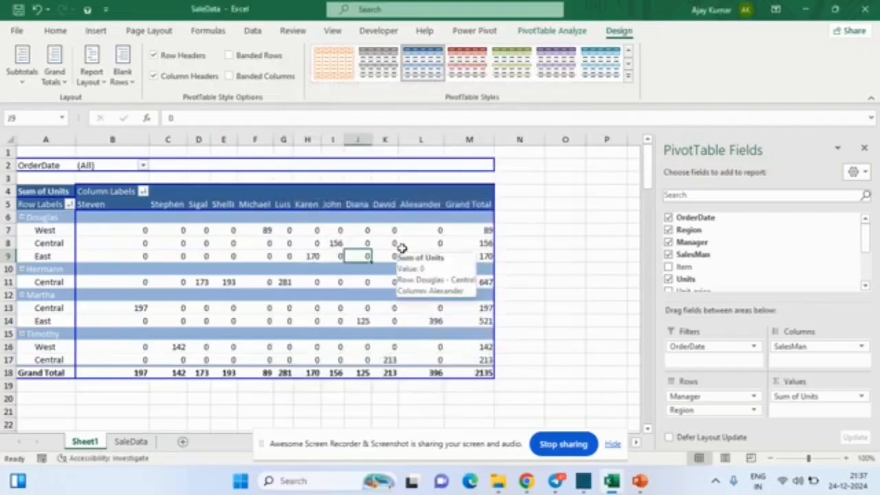
Turn off the custom display value for empty cells in the PivotTable options
right_click(404, 248)
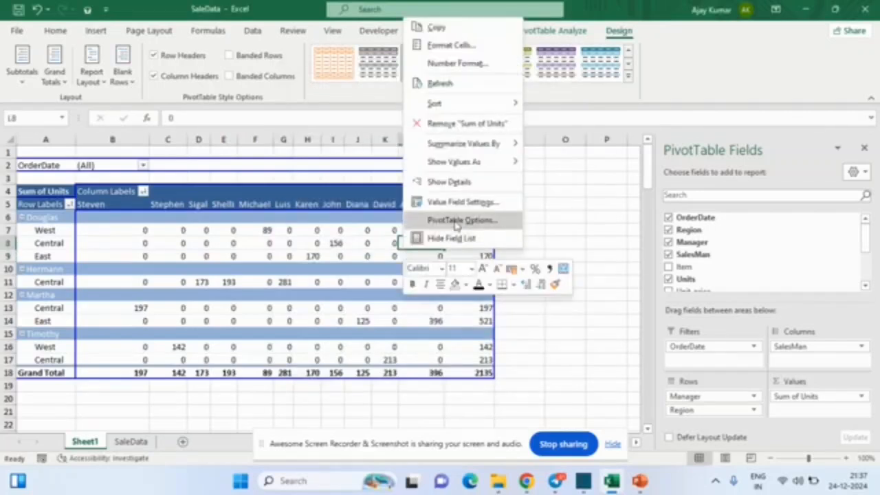
click(456, 220)
click(329, 236)
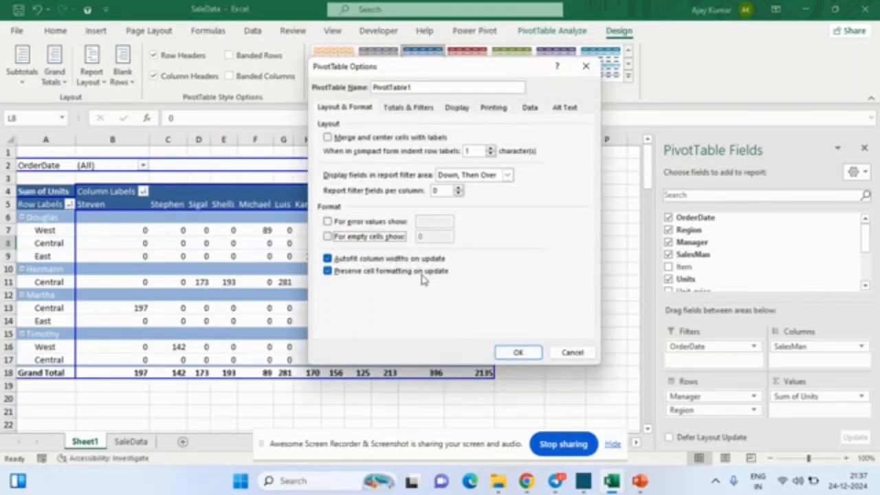
click(514, 353)
Check the troubleshooting slide in PowerPoint, return to Excel, and copy the last record of the SaleData sheet down into row 46
key(alt+Tab)
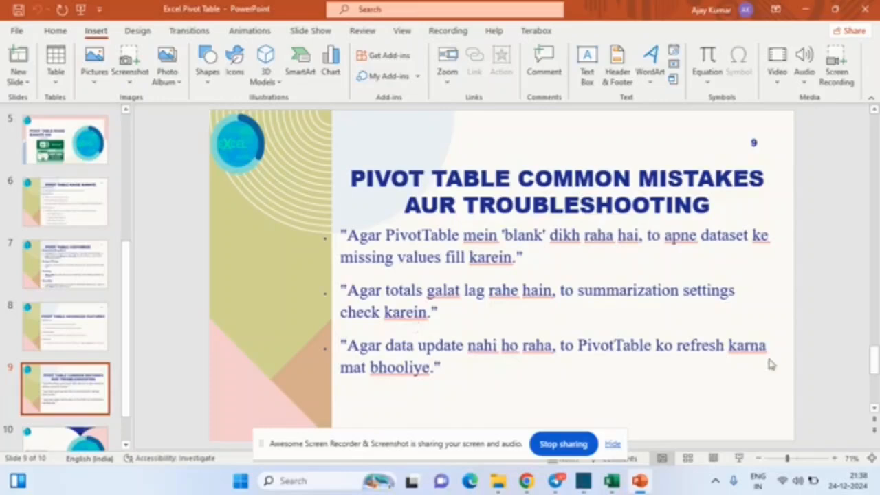
key(alt+Tab)
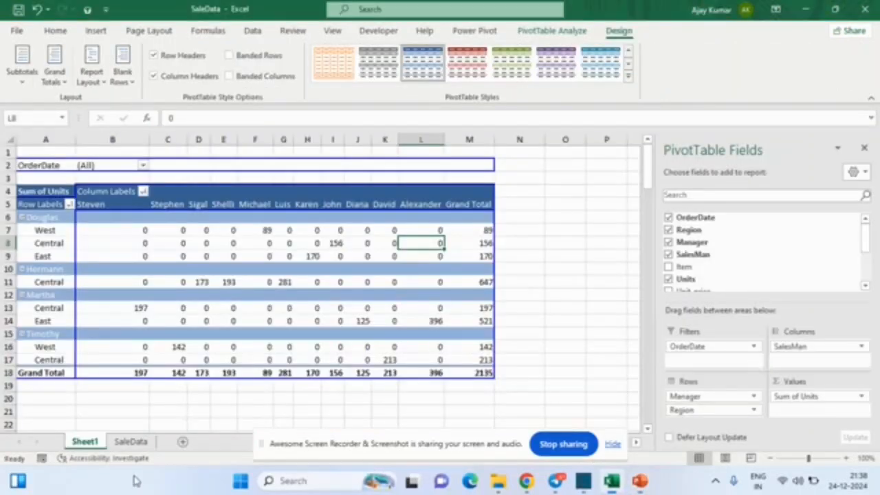
click(131, 442)
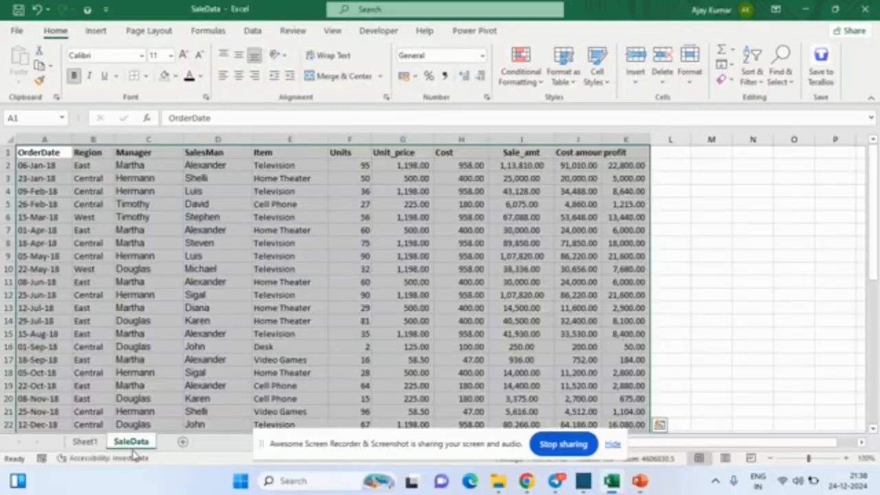
key(ctrl+Down)
key(Down)
key(Up)
key(ctrl+shift+Right)
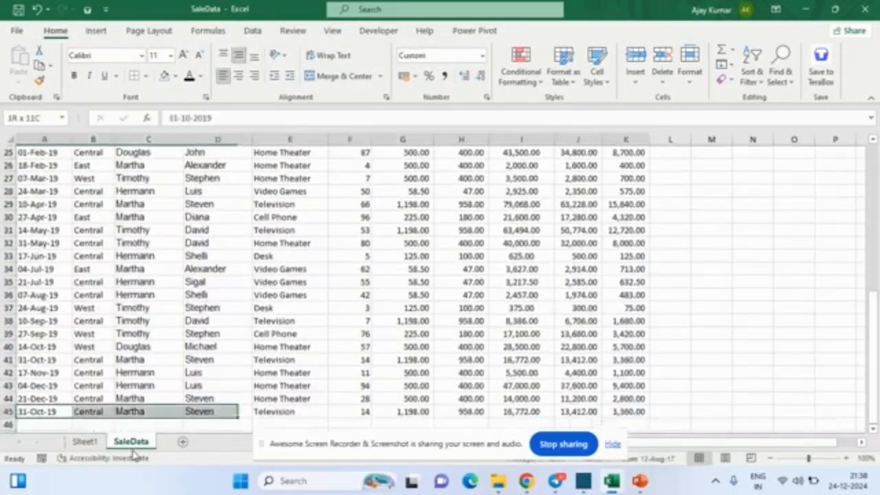
key(shift+Down)
key(ctrl+d)
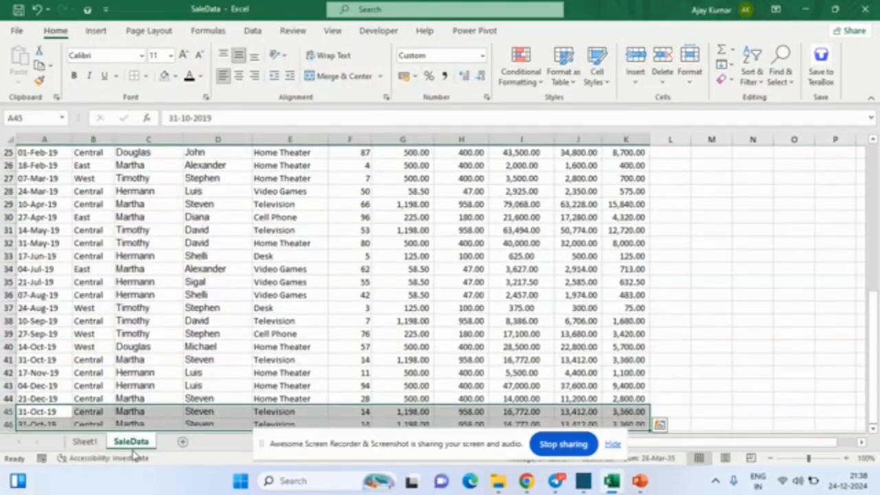
Check the pivot table on Sheet1 against its source by selecting all values of the Units column in the SaleData sheet
key(Down)
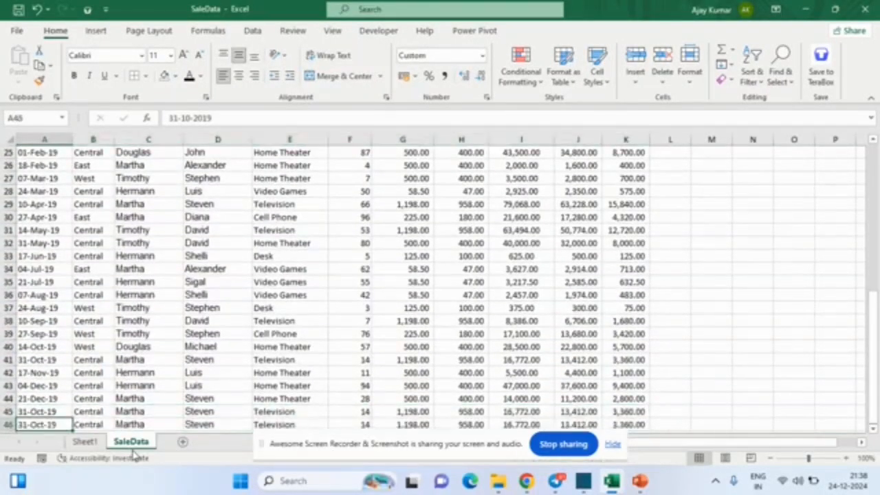
click(91, 444)
key(alt+a)
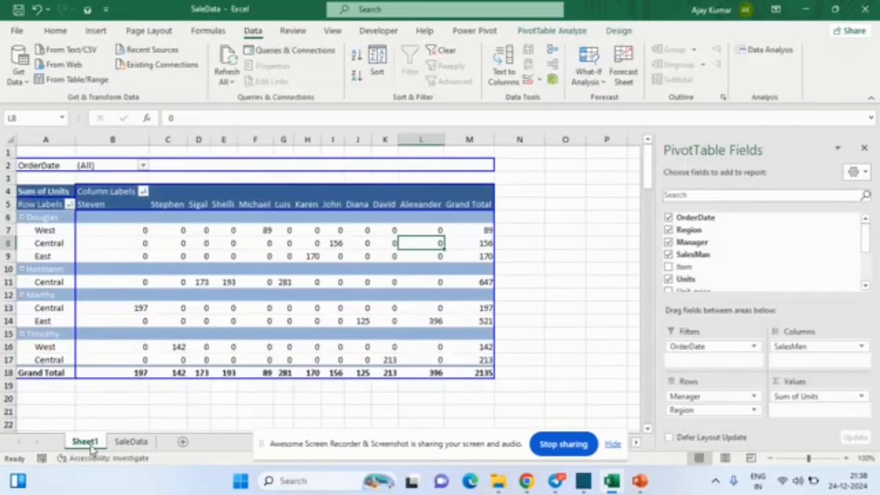
click(118, 442)
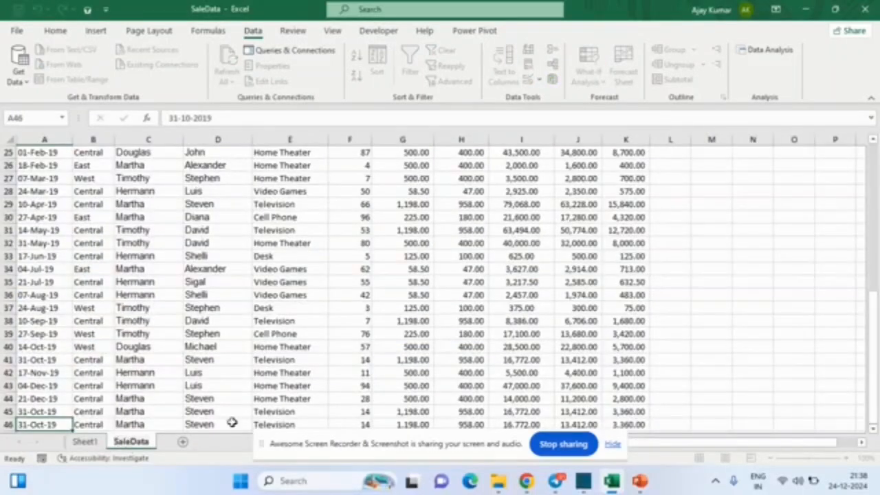
click(275, 412)
key(ctrl+Up)
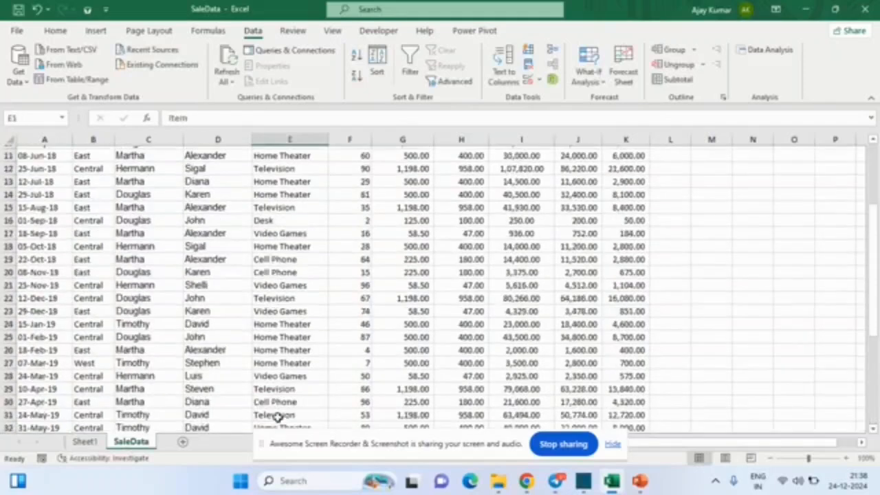
key(Right)
key(Down)
key(ctrl+shift+Down)
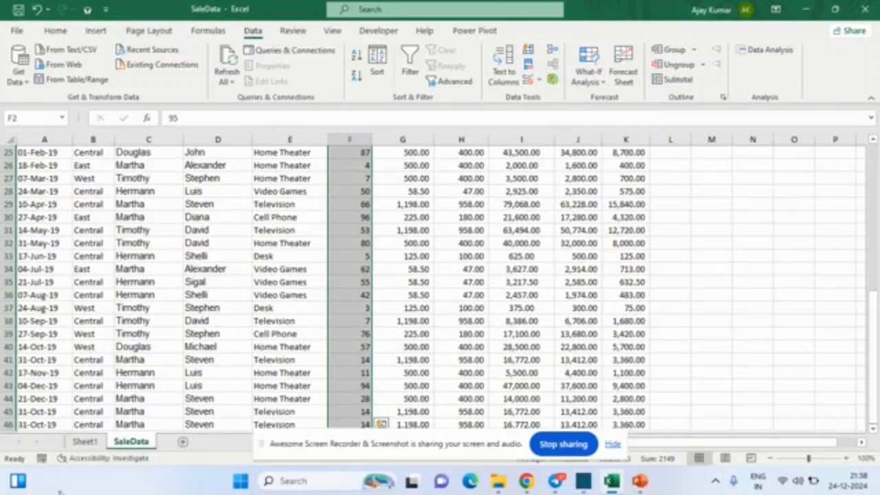
Set the pivot table on Sheet1 to show empty cells as blank by enabling the empty-cells option and clearing its value
click(84, 442)
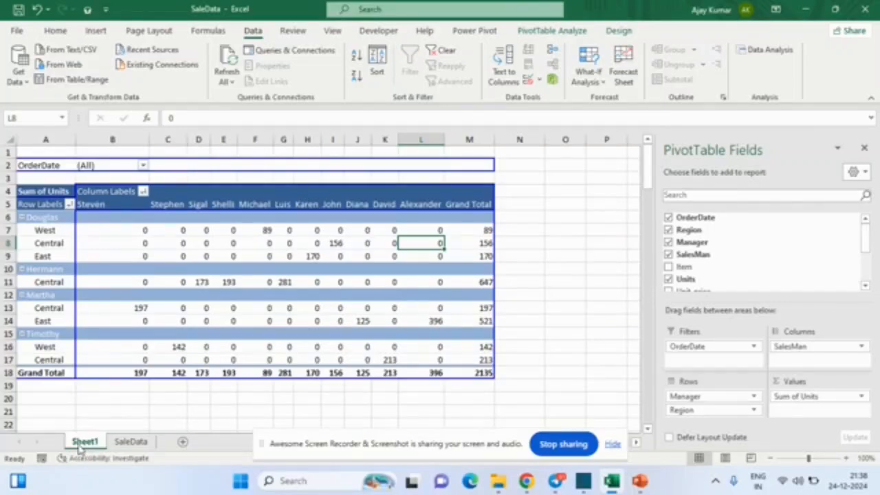
right_click(256, 274)
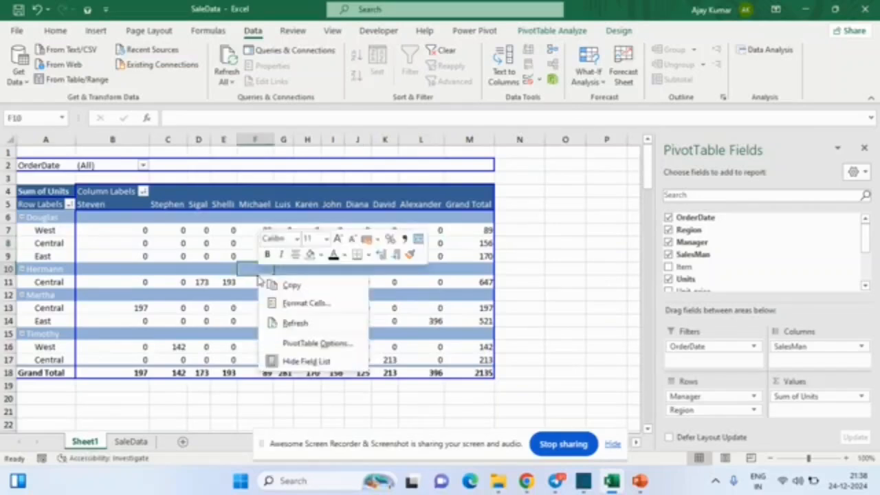
click(328, 344)
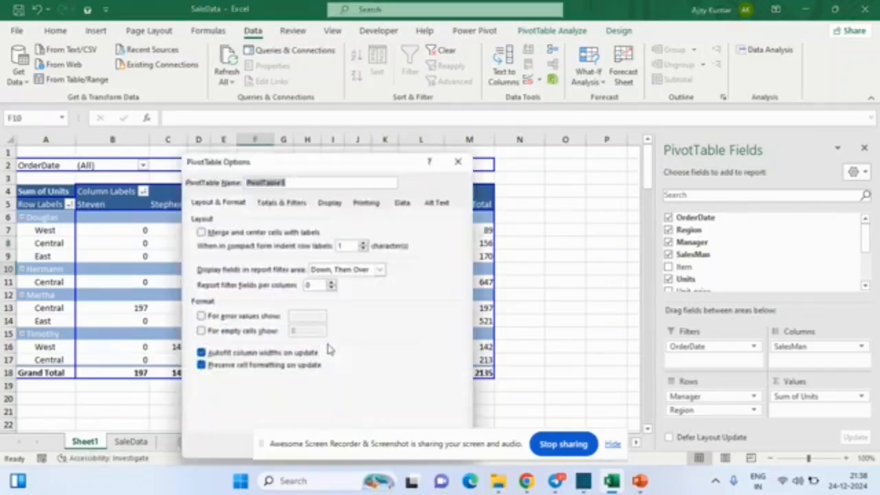
click(246, 331)
click(246, 333)
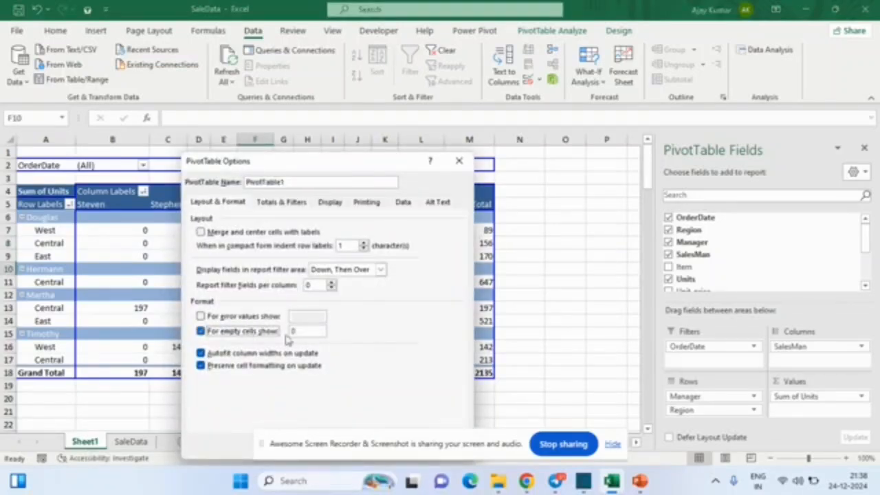
click(299, 334)
key(BackSpace)
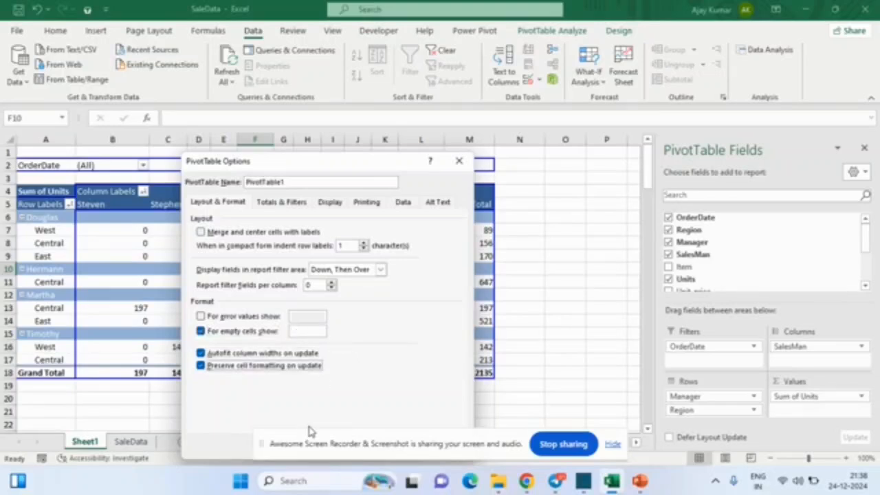
key(Return)
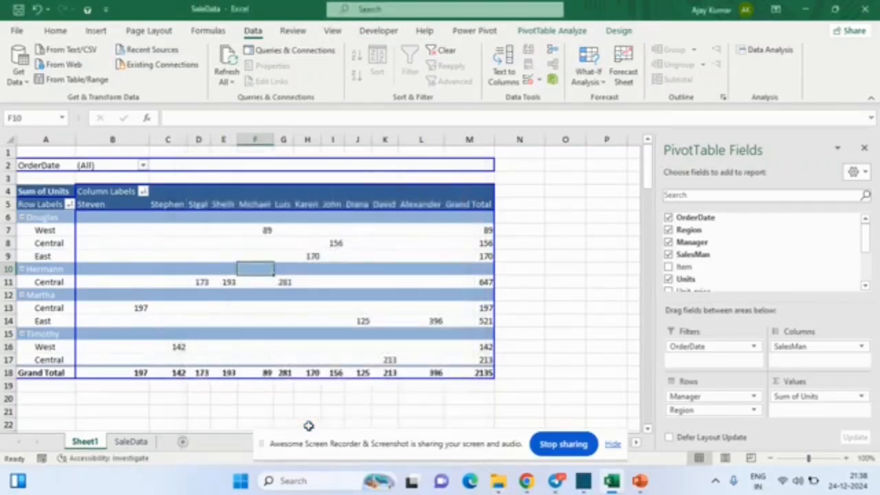
Convert the SaleData range A1:K46 into a table with headers
click(128, 442)
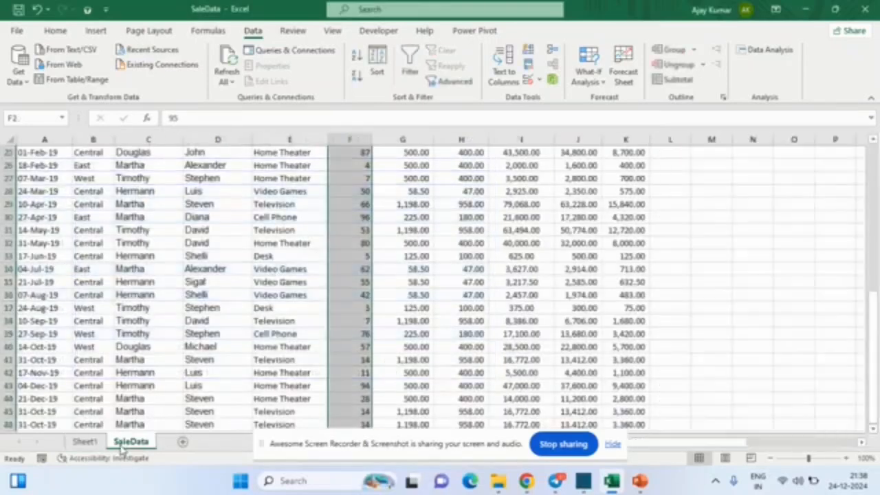
key(ctrl+Up)
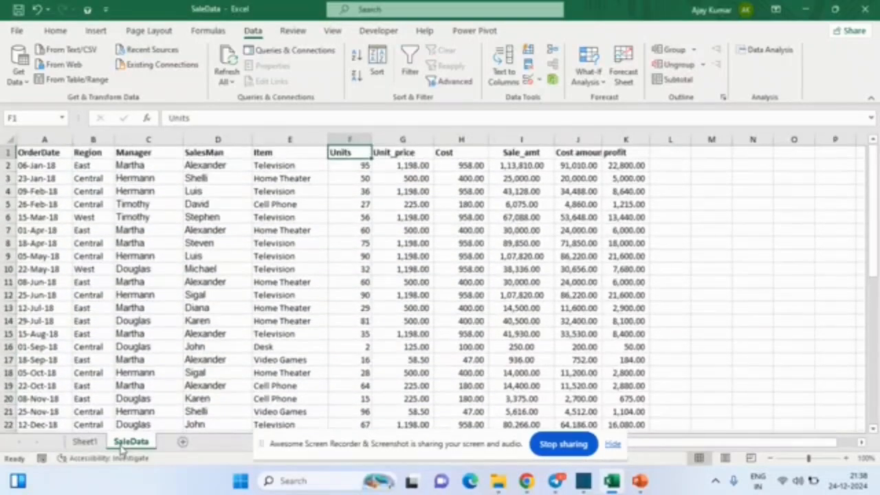
key(ctrl+Left)
key(ctrl+shift+Right)
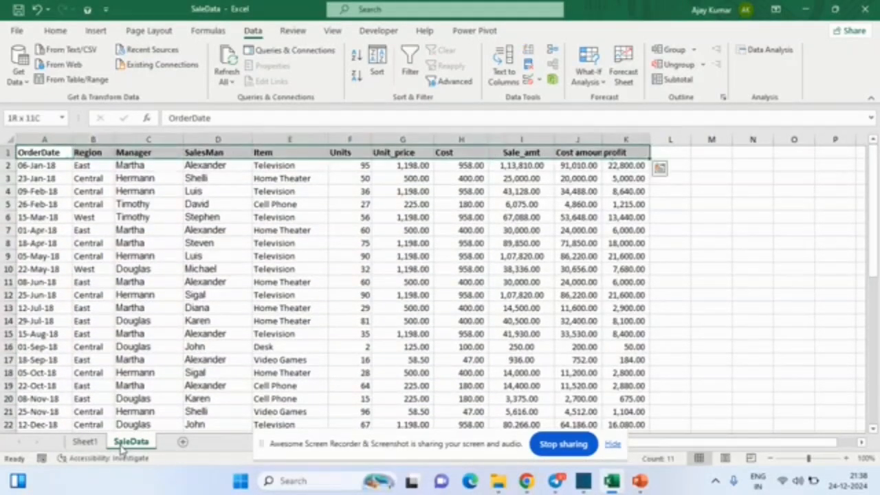
key(ctrl+shift+Down)
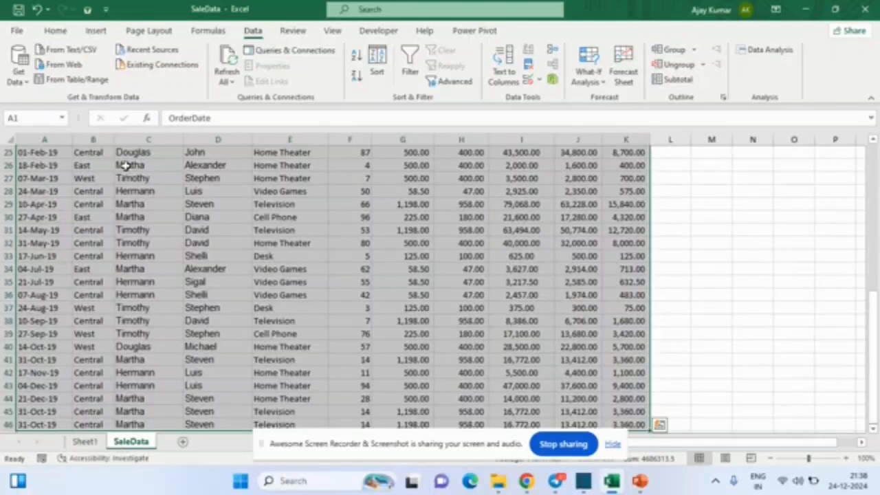
click(96, 31)
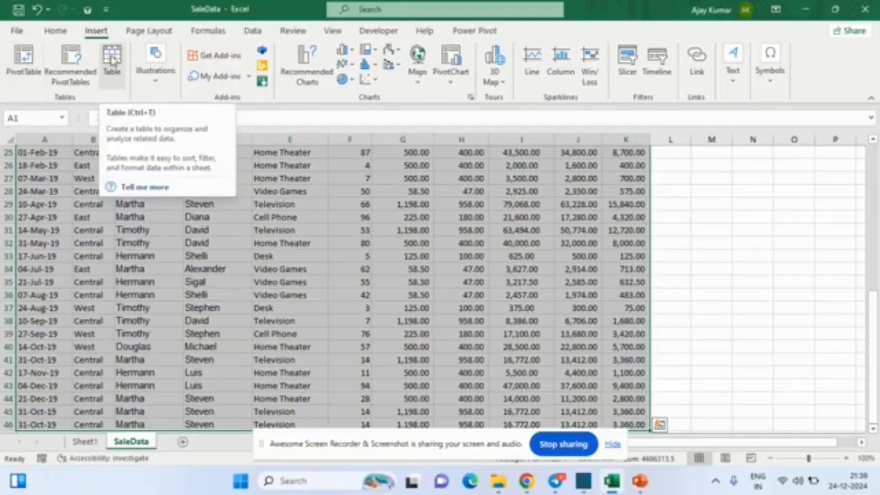
click(112, 59)
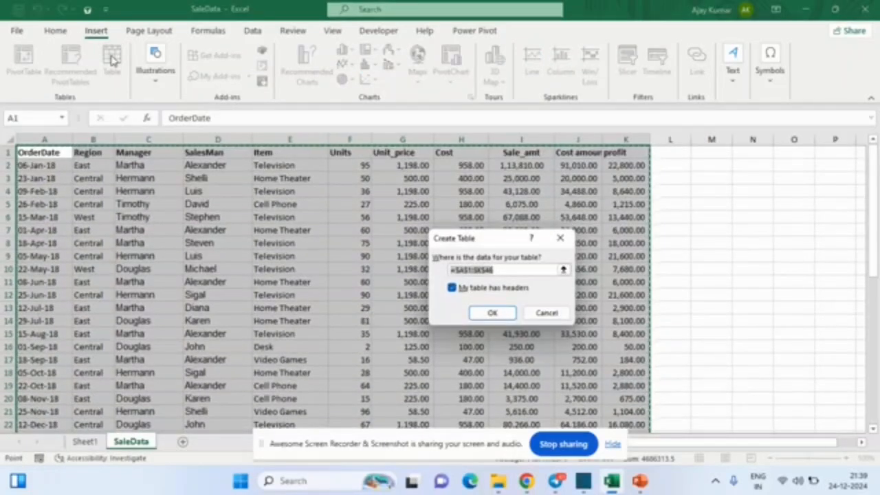
click(501, 318)
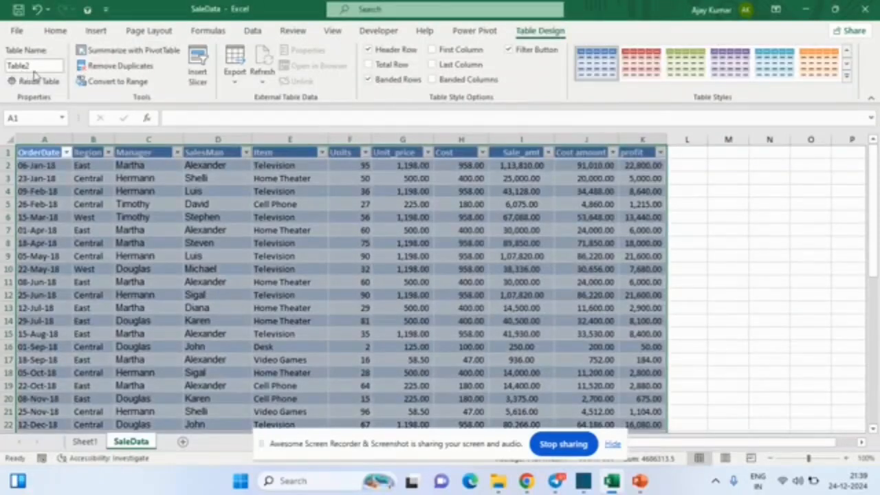
Rename the new table on the SaleData sheet as Sales_raw
click(38, 68)
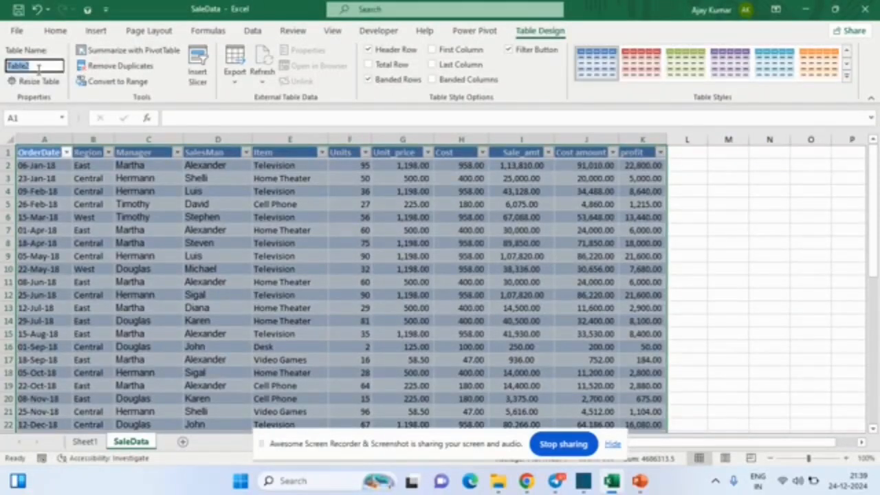
text(SAL)
key(BackSpace)
key(BackSpace)
text(ales_raw)
key(Return)
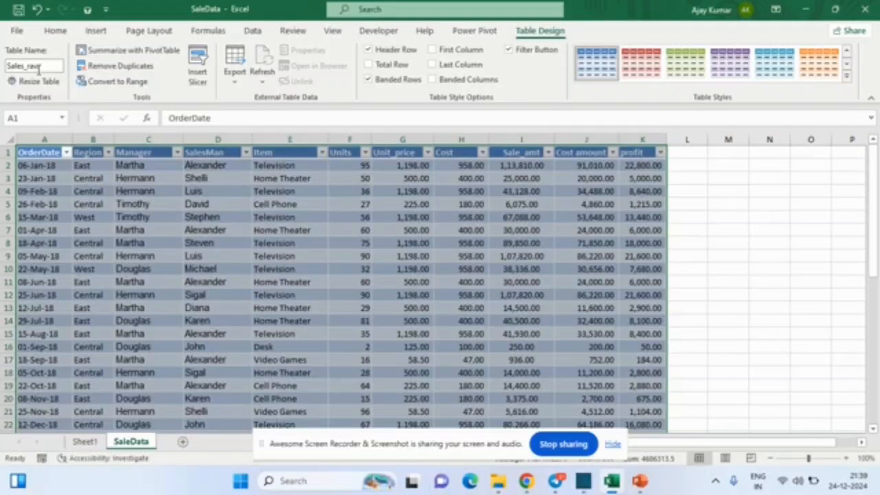
Change the data source of the pivot table on Sheet1 to the Sales_raw table
click(86, 442)
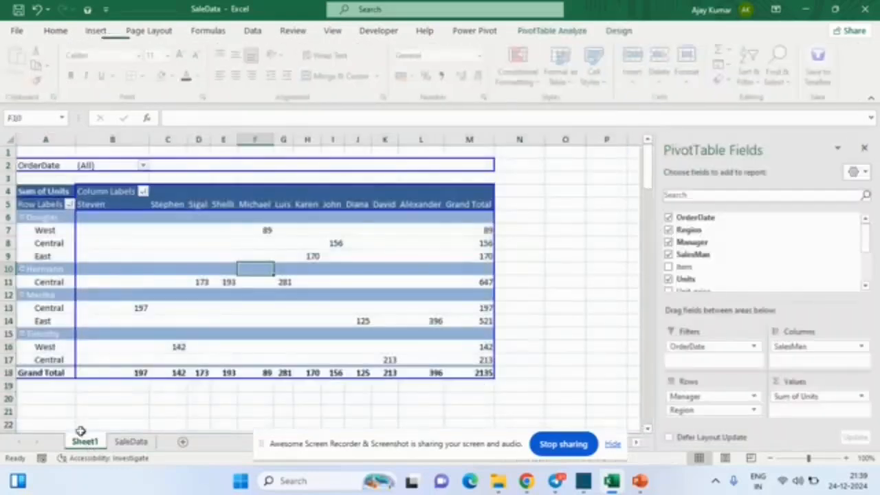
click(583, 31)
click(448, 82)
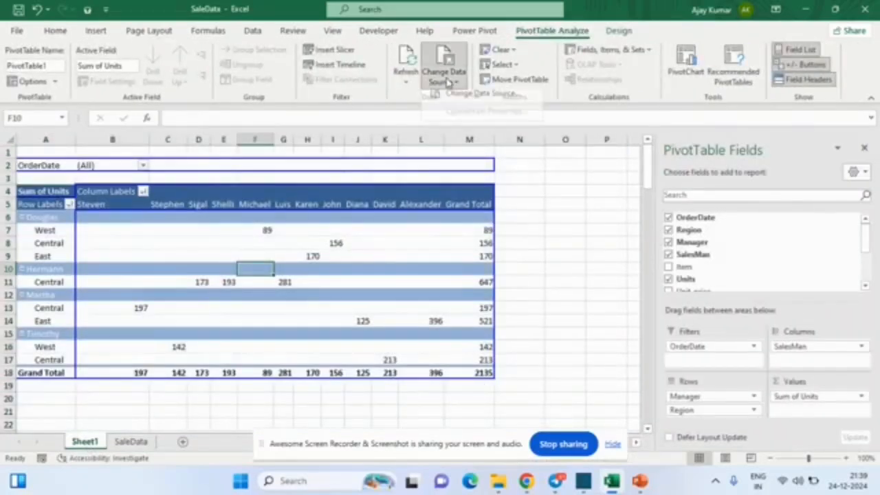
click(481, 94)
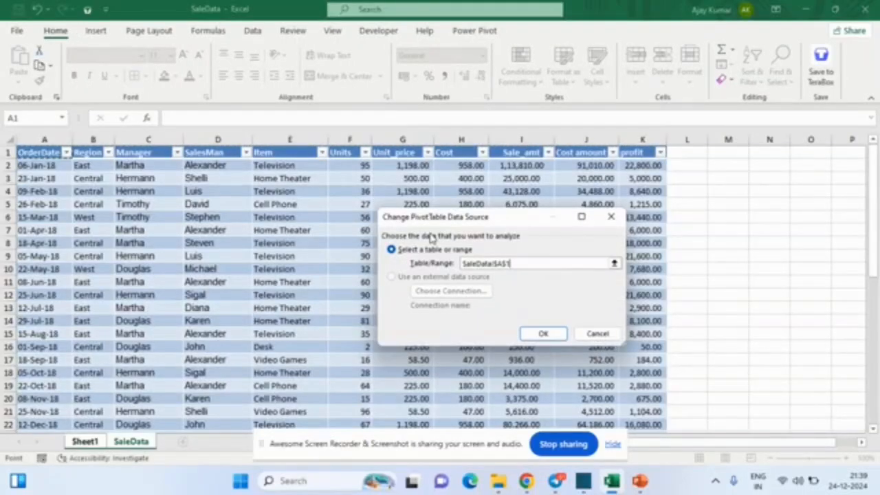
text(Sales_raw)
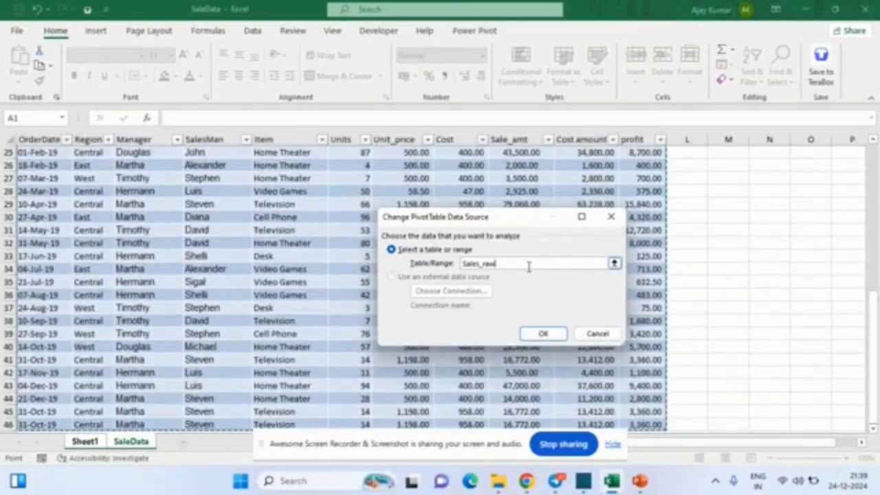
click(543, 334)
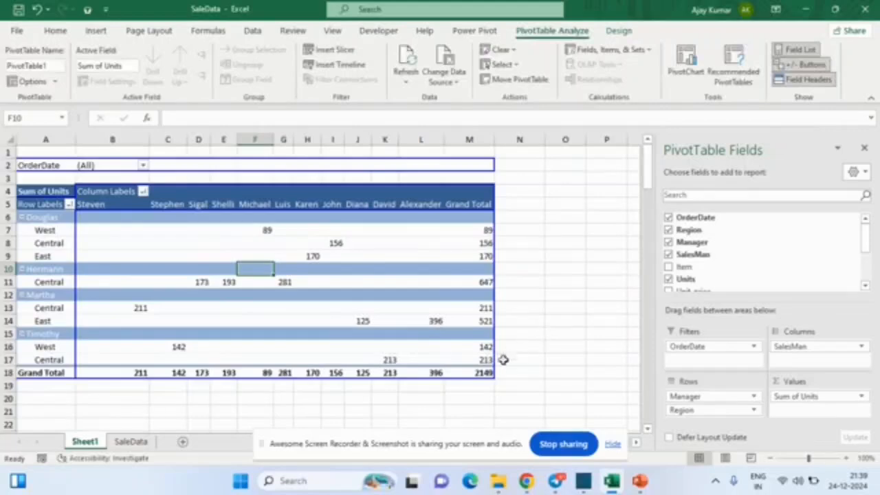
Drill into the pivot table's overall grand total of units, and delete the generated detail sheet
click(483, 372)
double_click(483, 372)
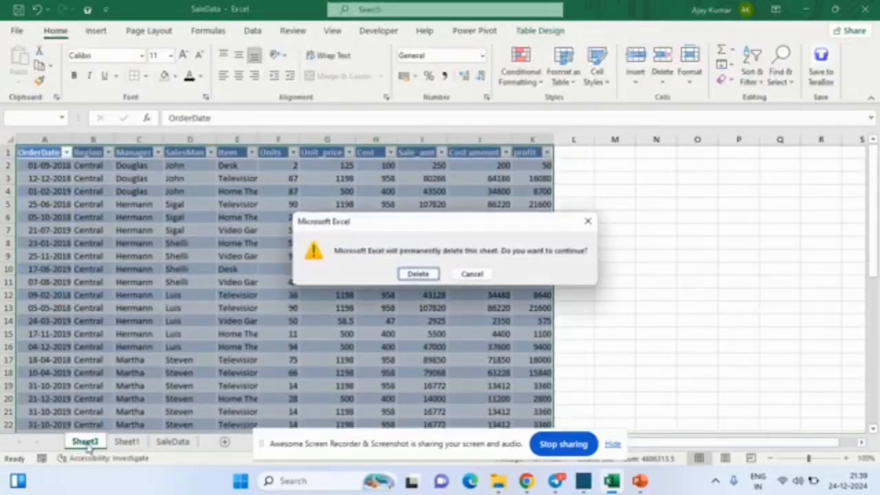
key(Return)
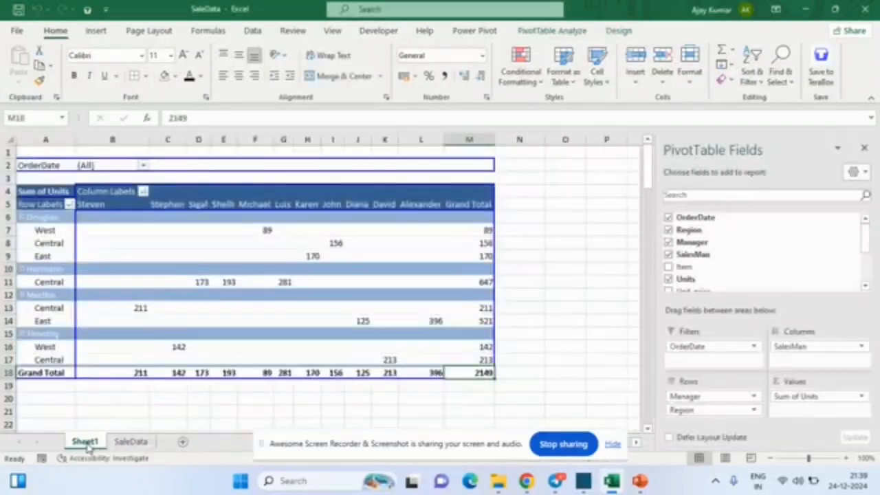
Go to the last record of the Sales_raw table in row 46 of the SaleData sheet
click(122, 443)
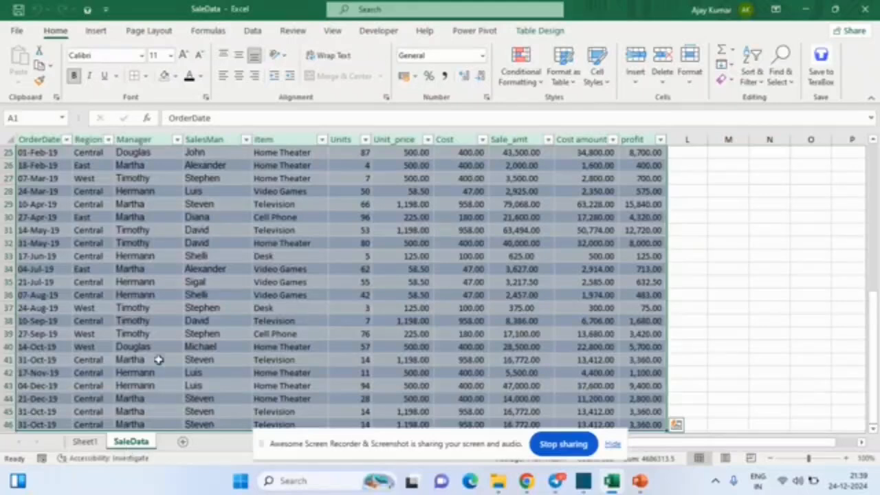
key(ctrl+Up)
key(ctrl+Down)
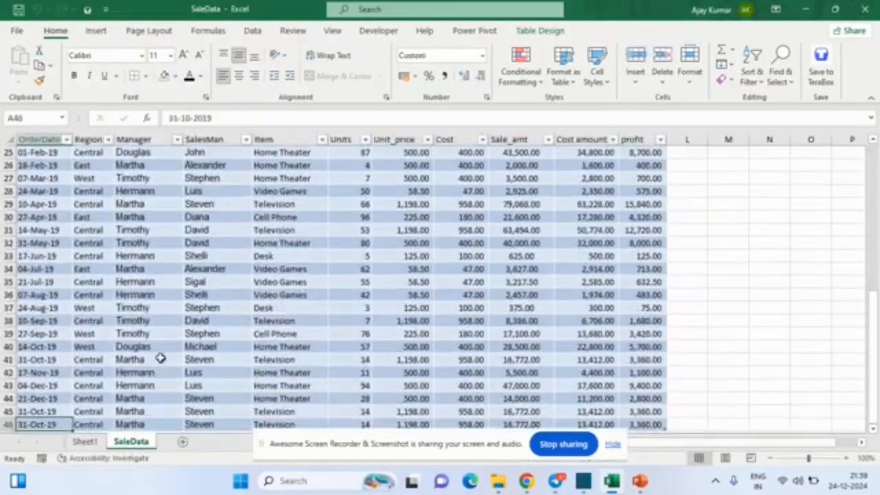
Delete row 46 (A46:K46) from the SaleData table and refresh the pivot table on Sheet1
key(ctrl+shift+Right)
key(ctrl+minus)
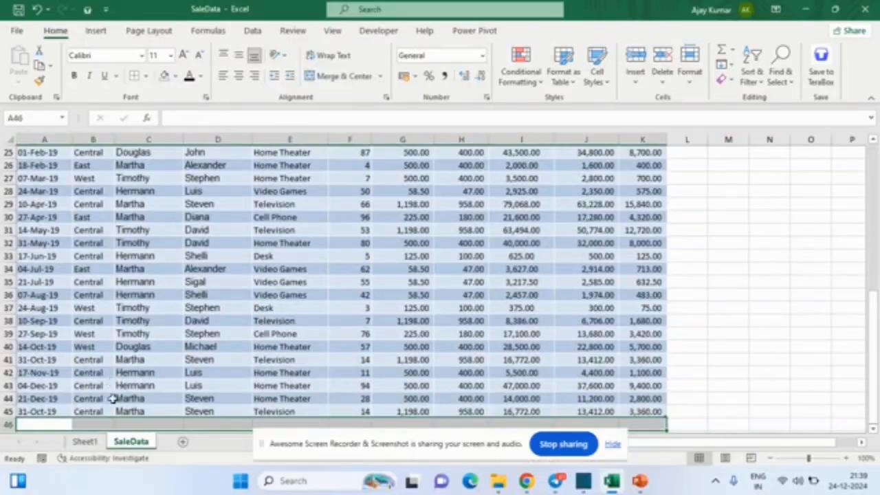
click(87, 442)
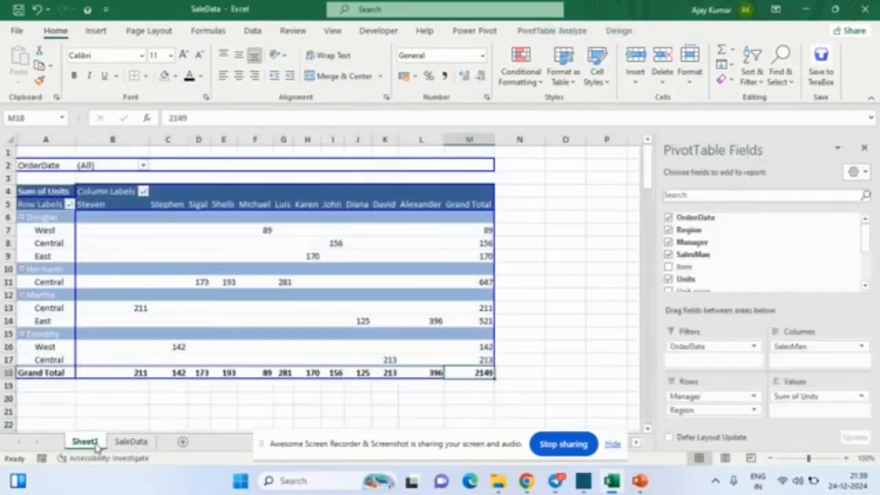
key(alt+a)
key(r)
key(a)
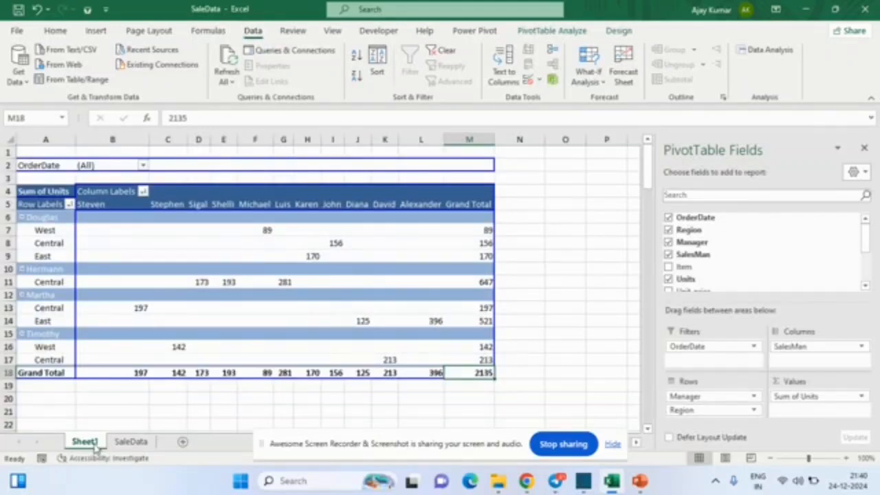
Select the whole Sales_raw table on the SaleData sheet and convert it to a normal range
click(126, 442)
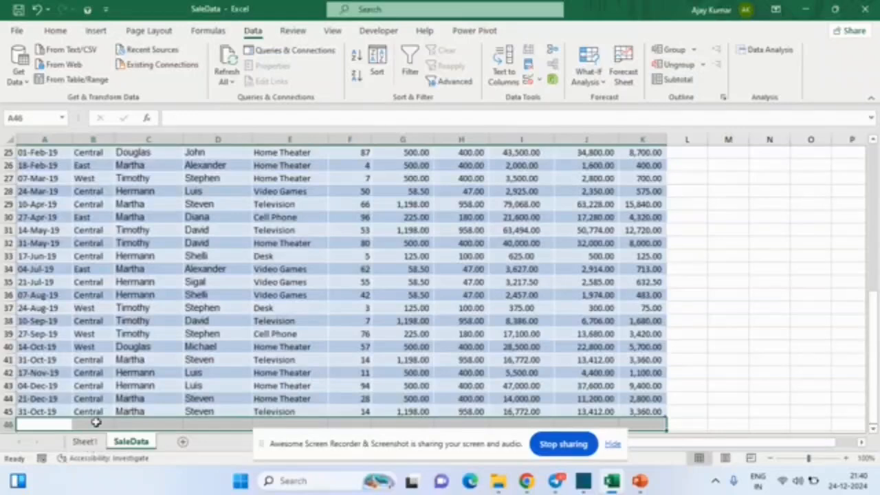
key(Up)
key(Up)
key(ctrl+Up)
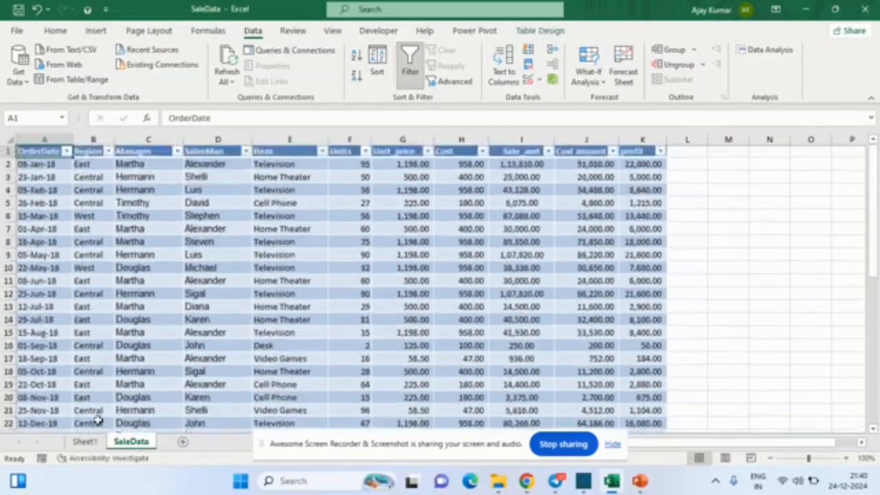
key(ctrl+shift+Right)
key(ctrl+shift+Down)
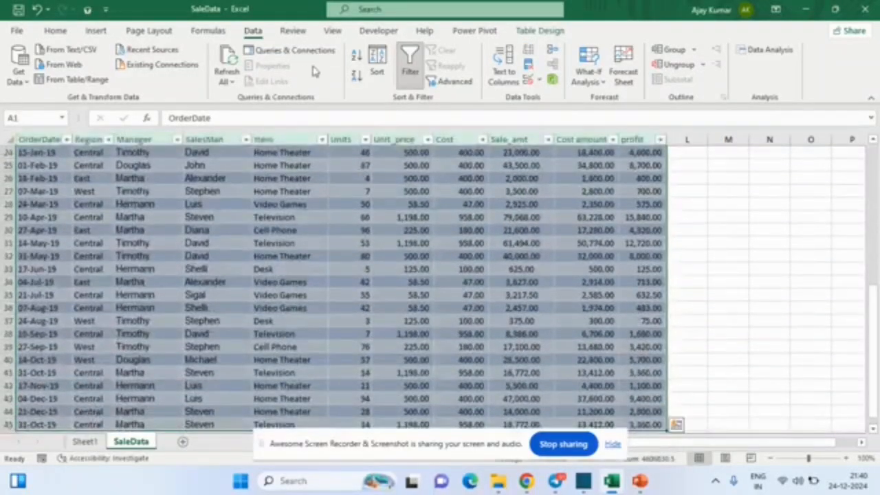
click(553, 35)
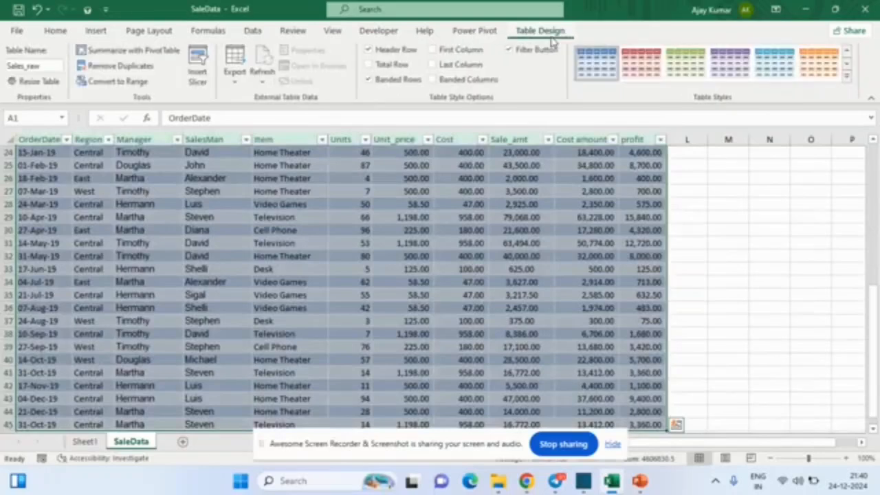
click(136, 82)
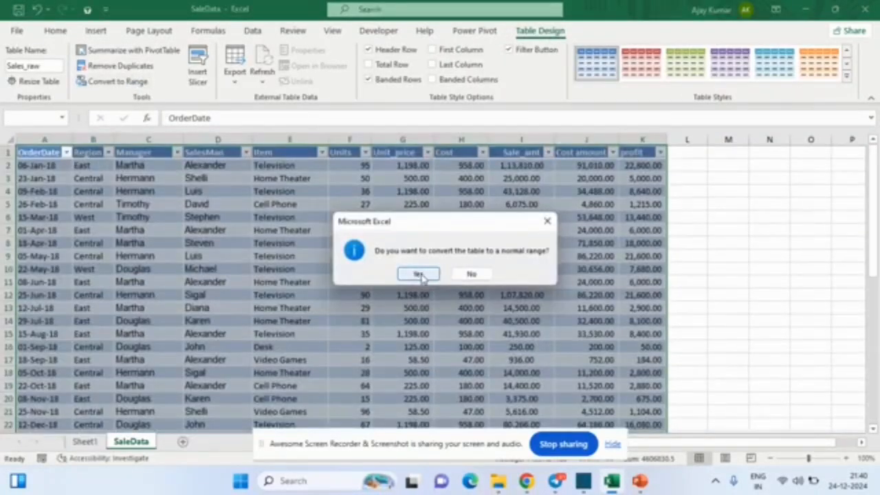
click(417, 274)
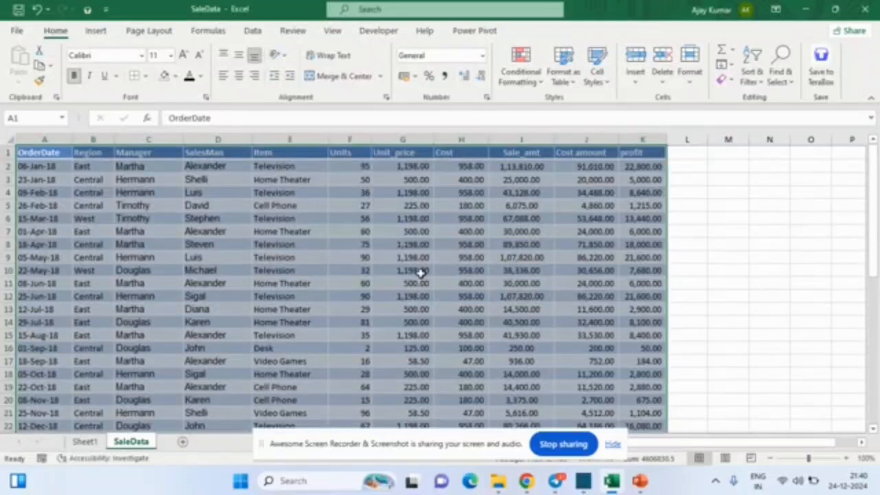
Remove all borders and the fill colour from the selected sales data range
key(alt)
key(h)
key(b)
key(n)
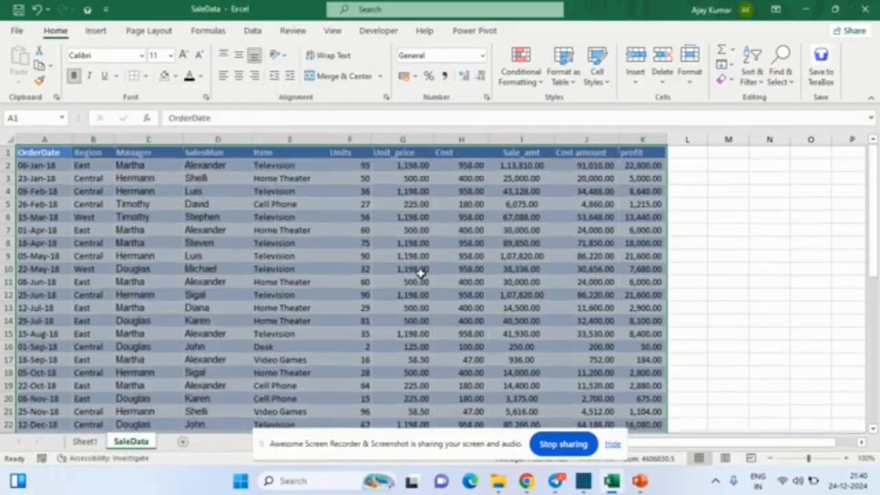
key(alt)
key(h)
key(h)
key(n)
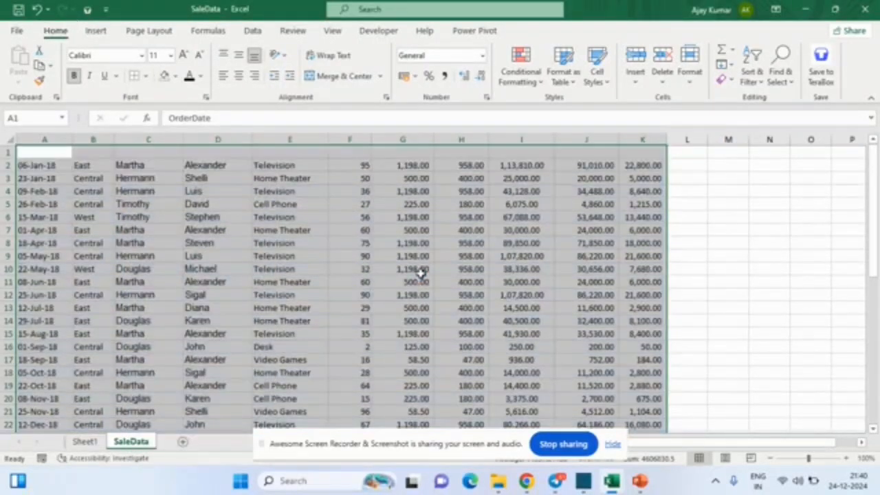
Centre the header row A1:K1 and set its font colour to black
key(ctrl+Home)
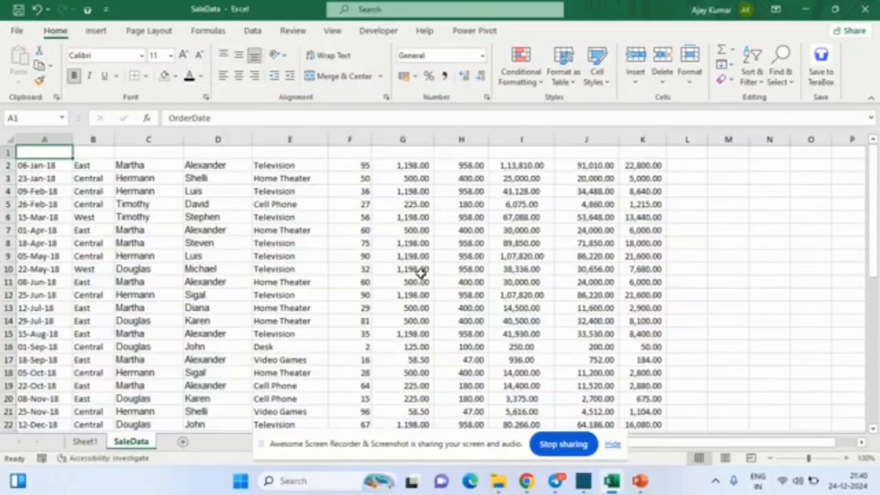
key(ctrl+shift+Right)
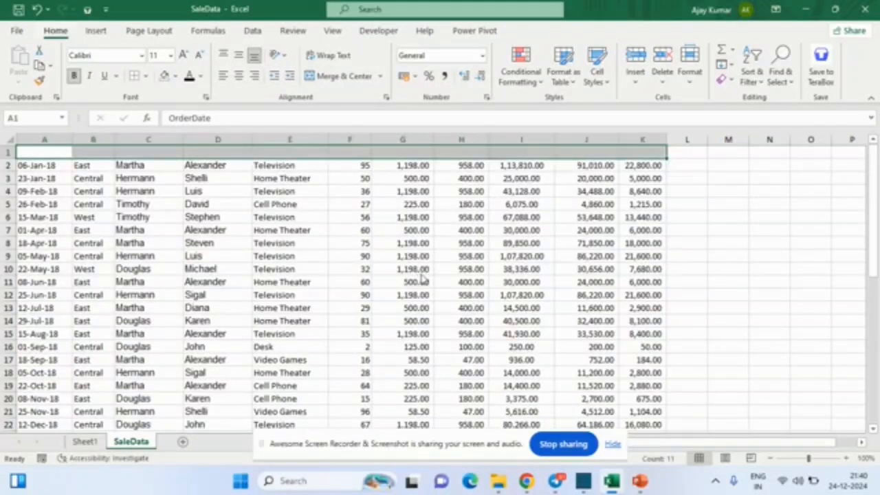
key(alt)
key(h)
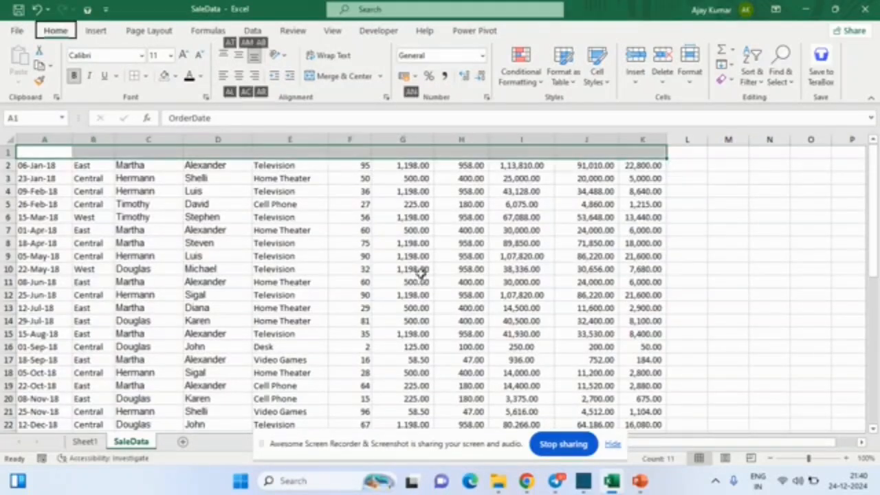
key(c)
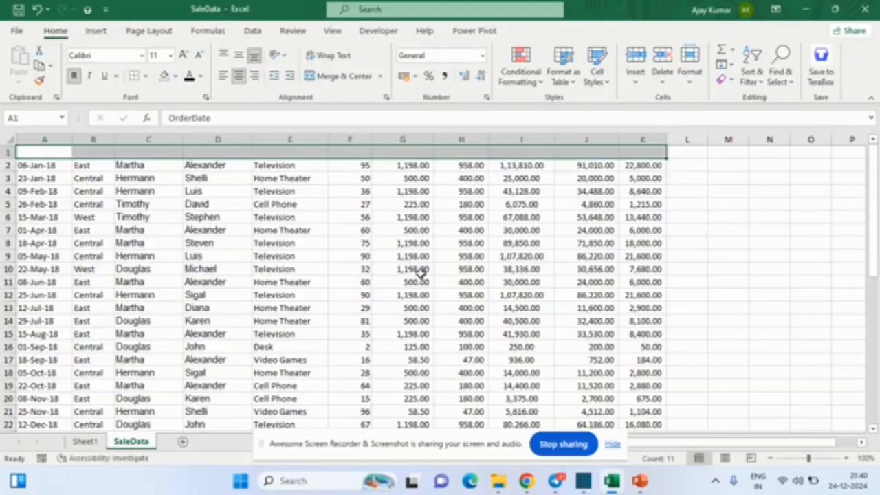
click(188, 77)
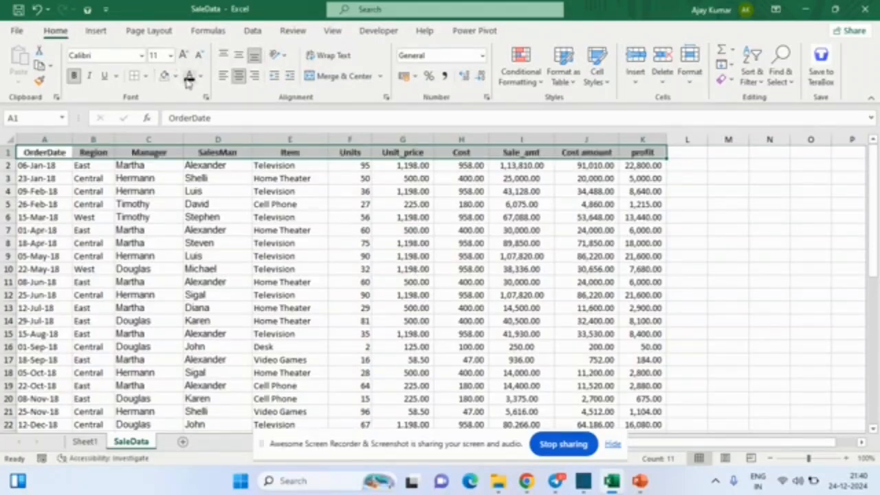
Remove the centre alignment from the header row A1:K1
key(alt+h)
key(a)
key(c)
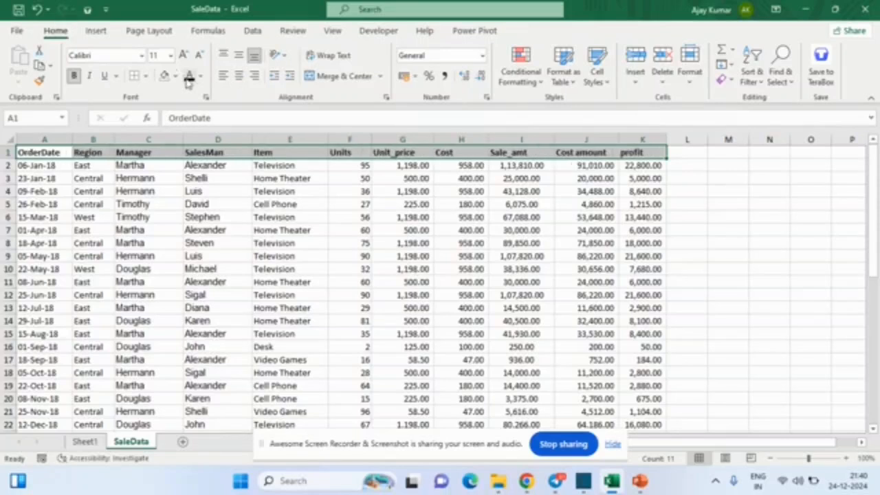
key(Down)
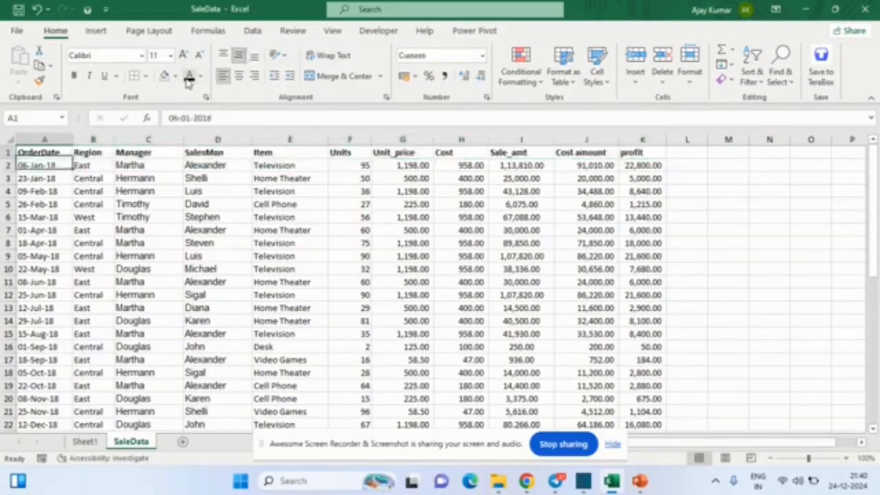
key(Up)
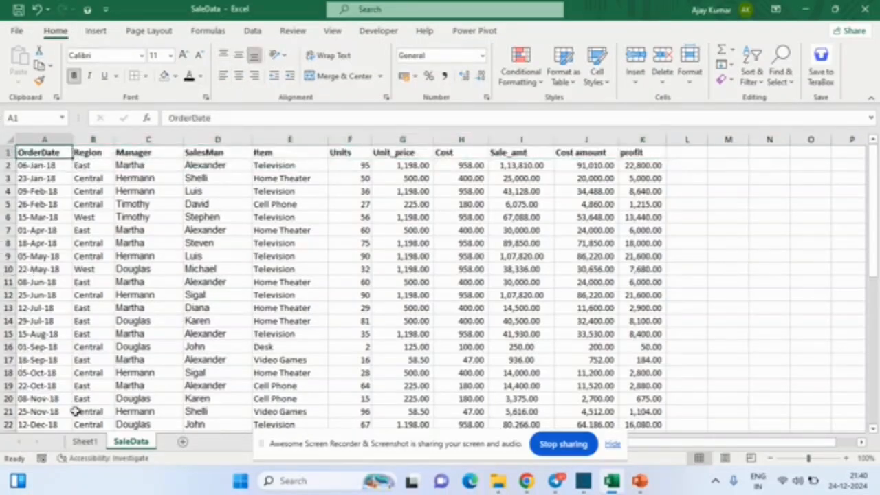
In cell P8 of Sheet1, start an OFFSET formula with reference SaleData!$A$1 and 0 for both rows and columns
click(88, 442)
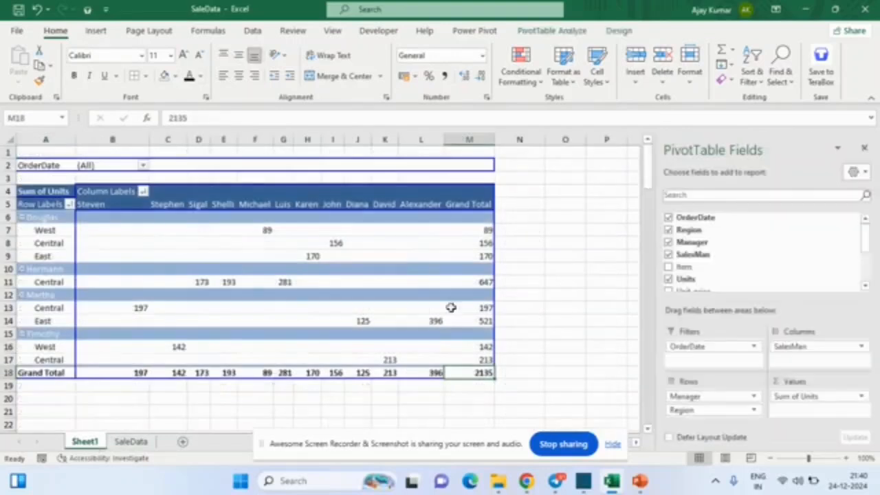
click(591, 243)
text(=)
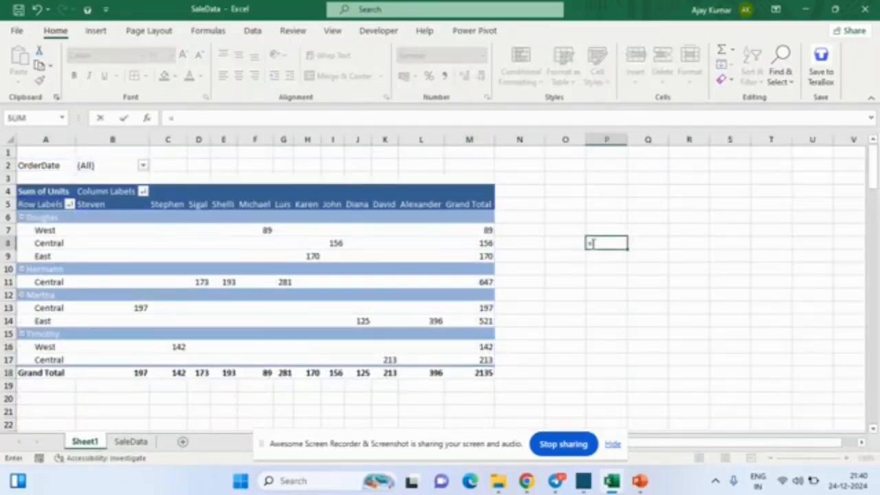
text(off)
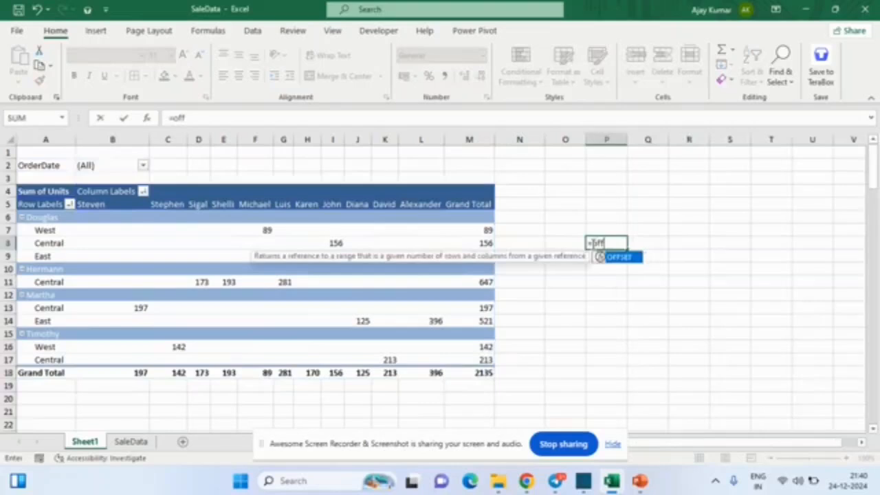
key(Tab)
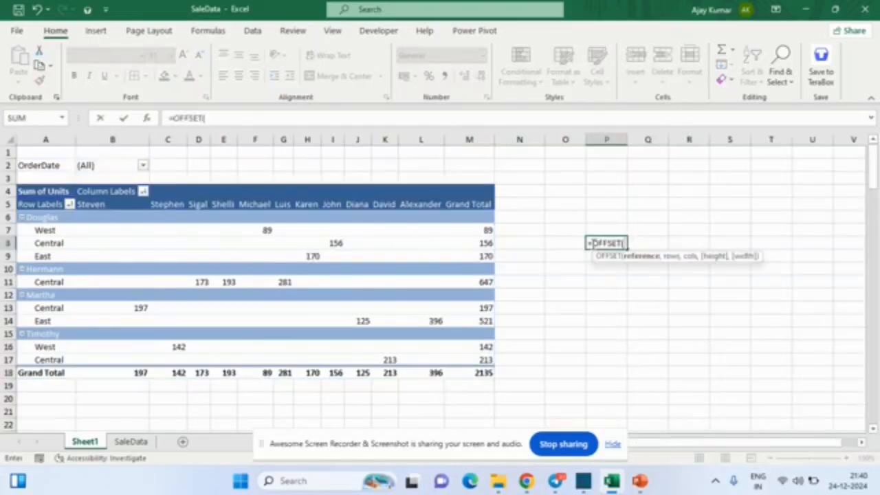
click(121, 443)
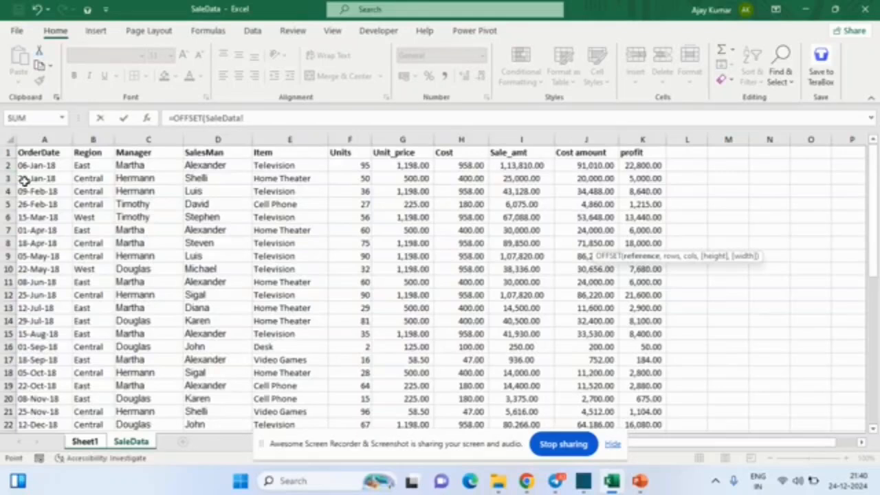
click(30, 154)
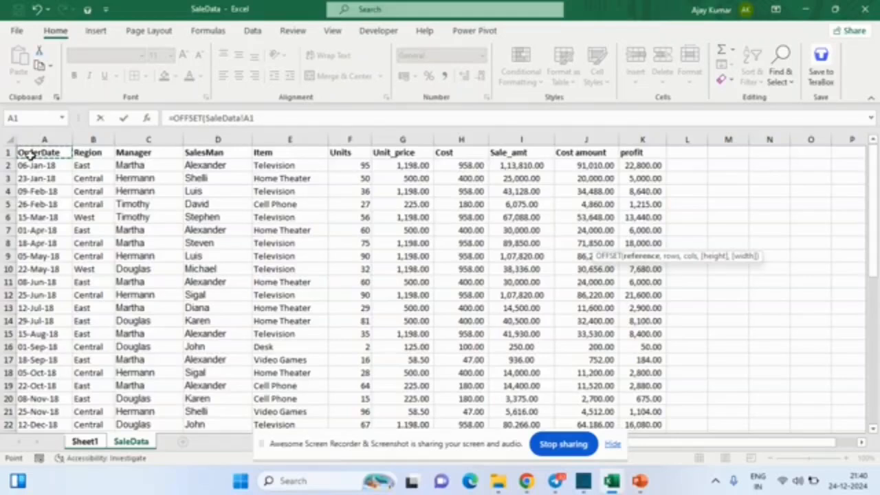
key(F4)
text(,)
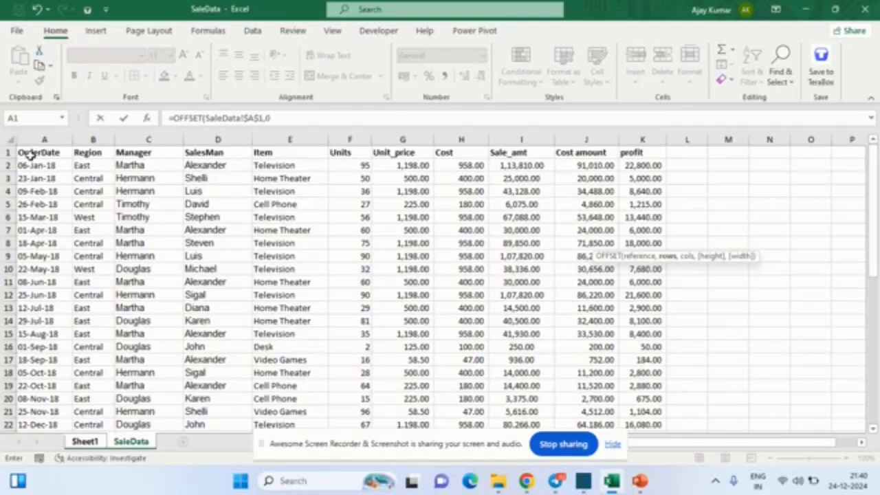
text(0,coutn)
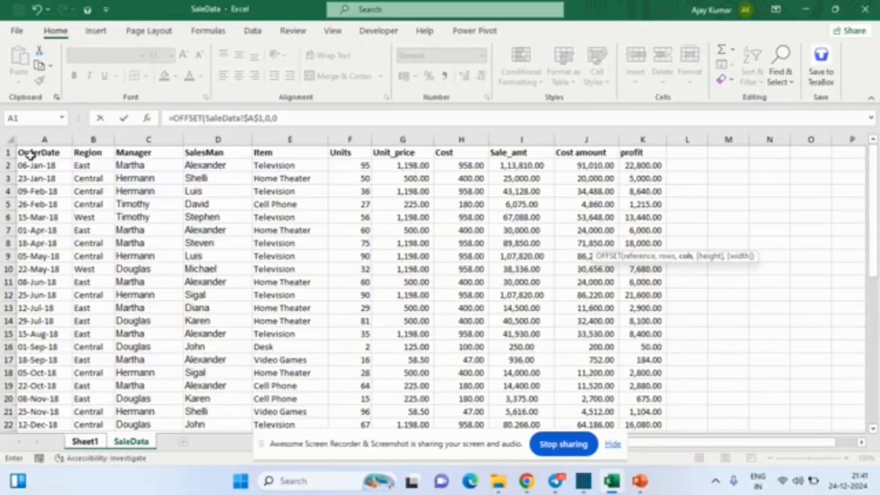
Add COUNTA(SaleData!A:A) as the height argument of the OFFSET formula
text(,cou)
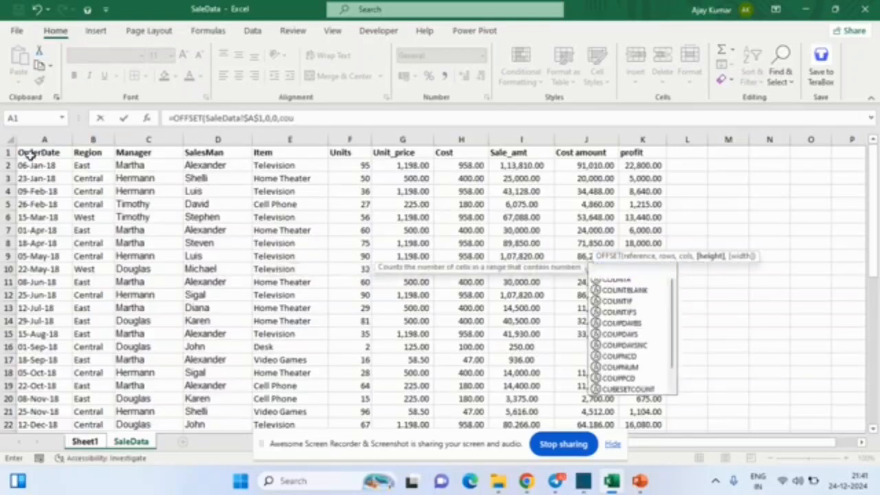
text(tn)
key(BackSpace)
key(BackSpace)
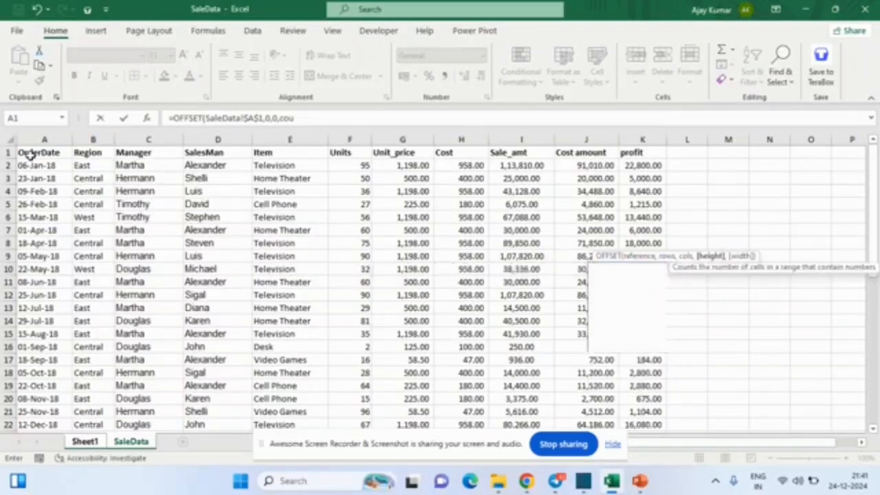
text(nta)
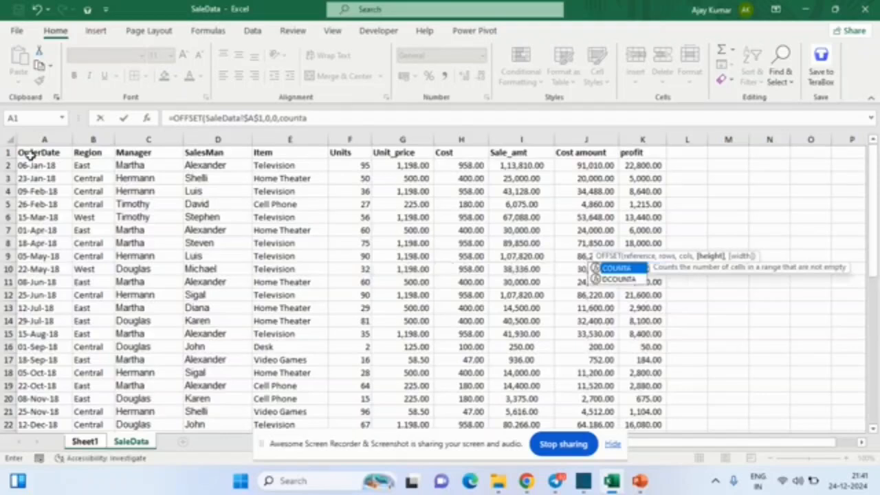
key(Tab)
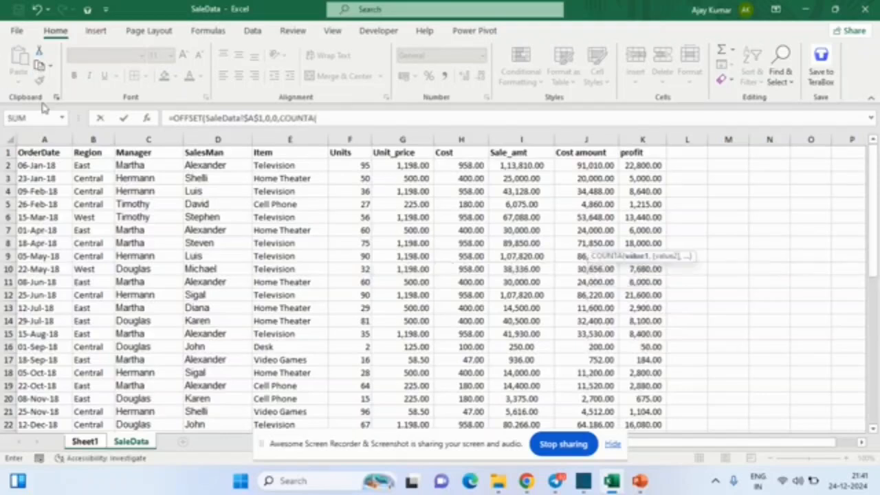
click(43, 139)
click(43, 139)
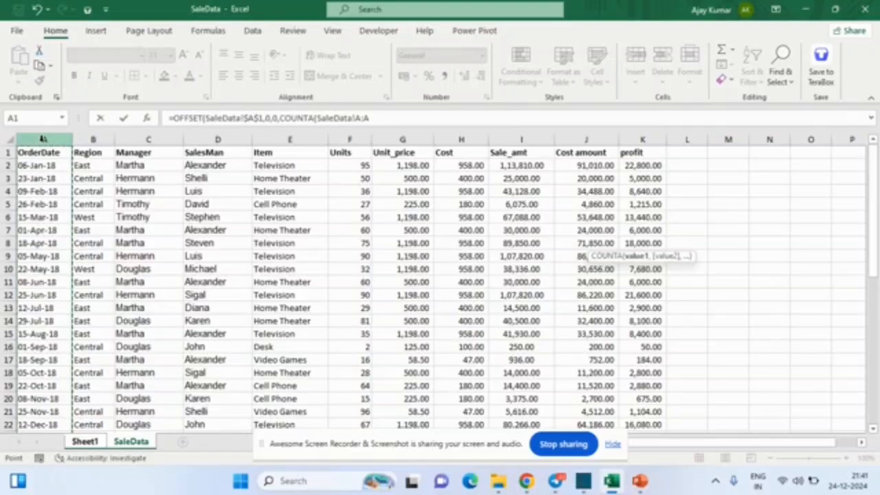
text())
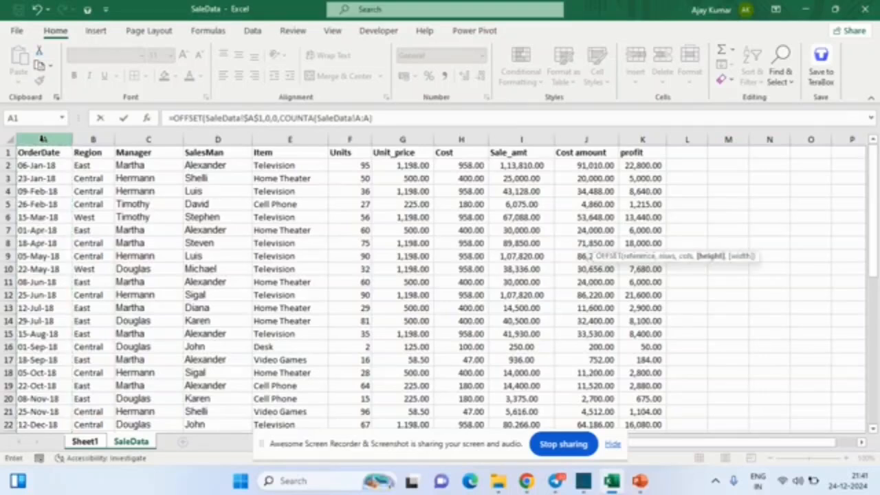
Complete the OFFSET formula with COUNTA(SaleData!1:1) as the width argument and enter it
text(,)
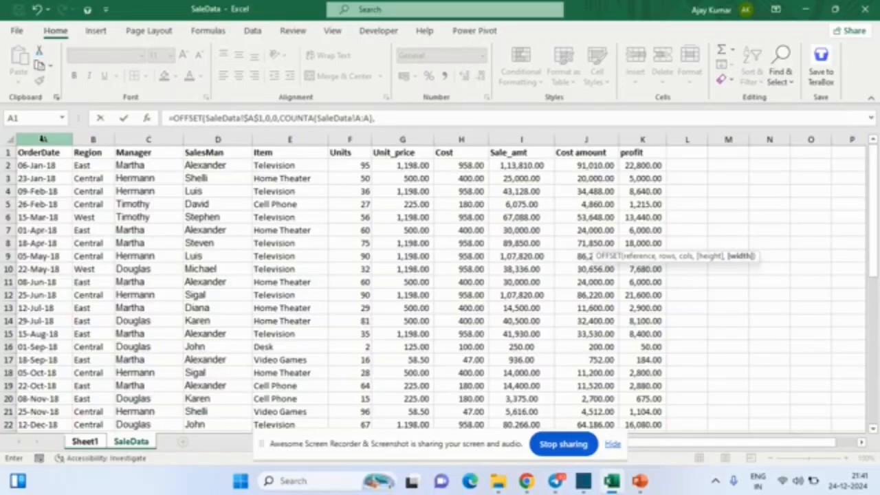
text(counta)
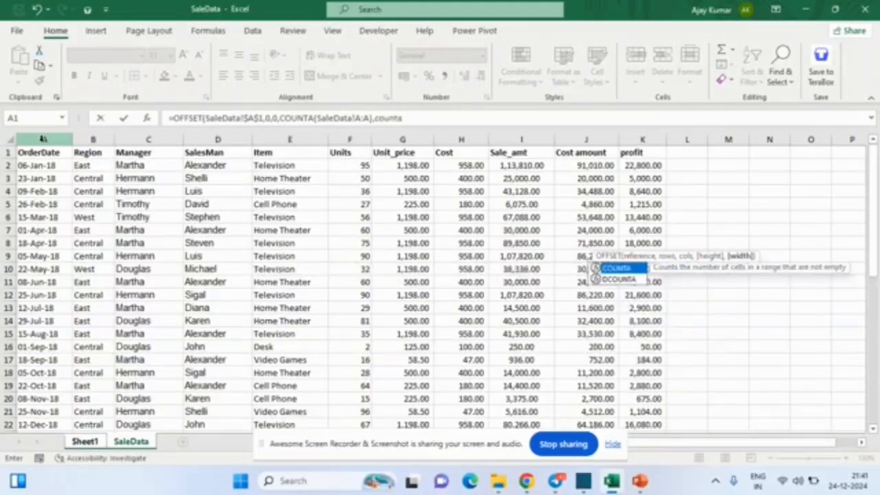
text(()
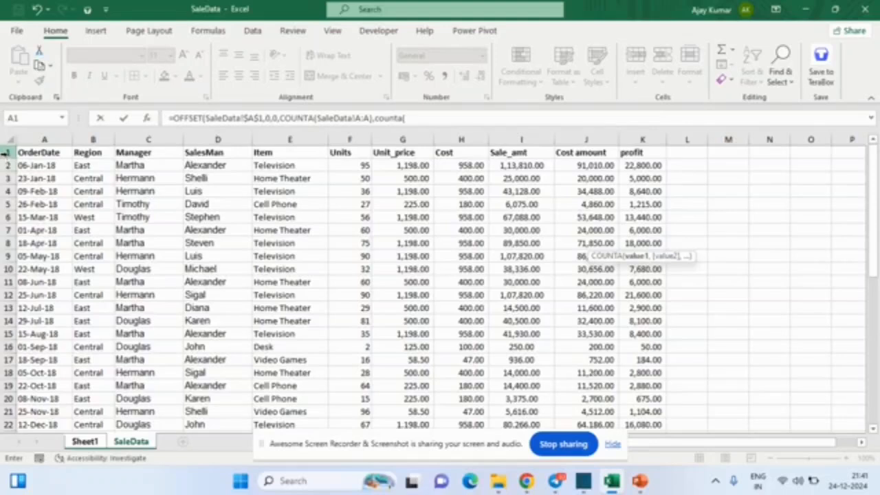
click(6, 153)
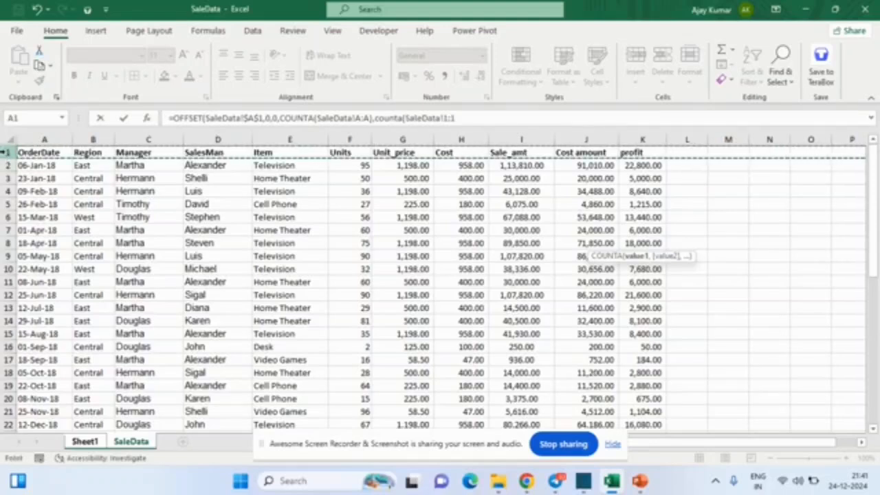
text())
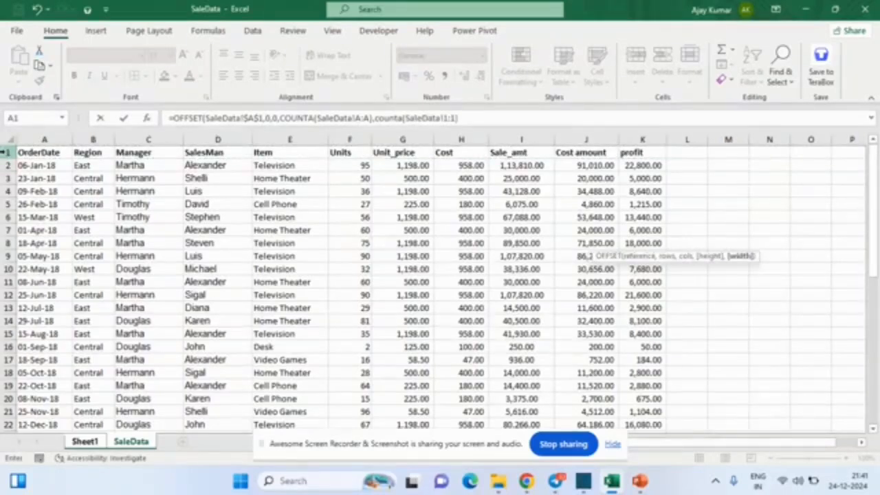
text())
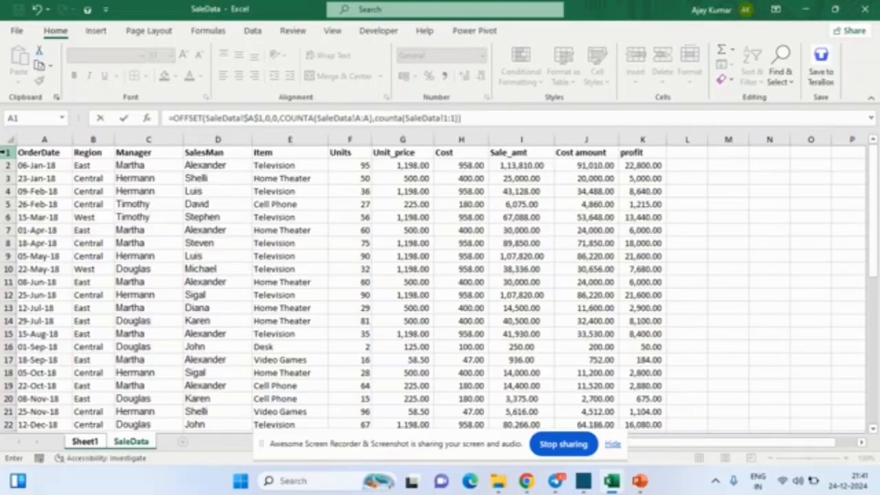
key(Return)
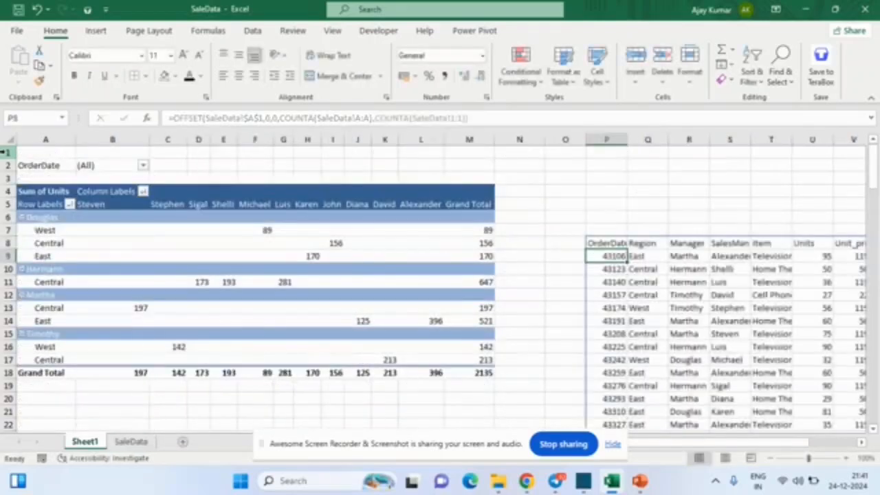
Copy the full text of the OFFSET formula in cell P8, leaving the cell unedited
key(Up)
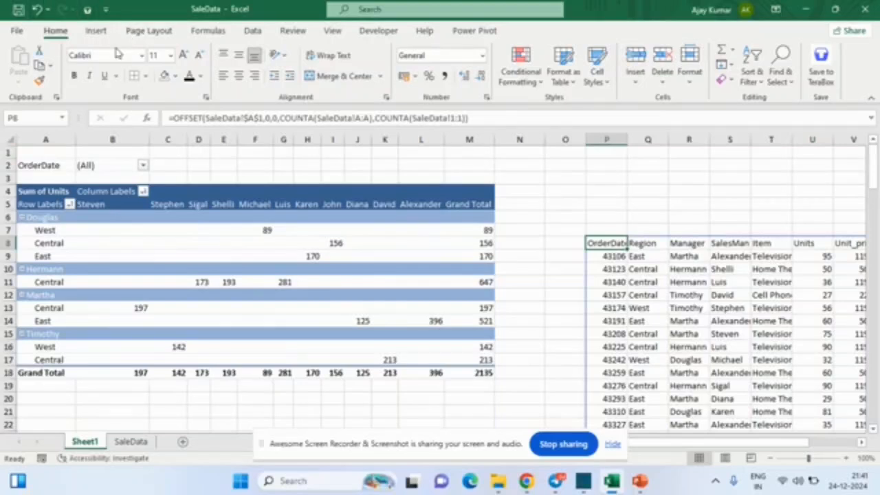
click(481, 123)
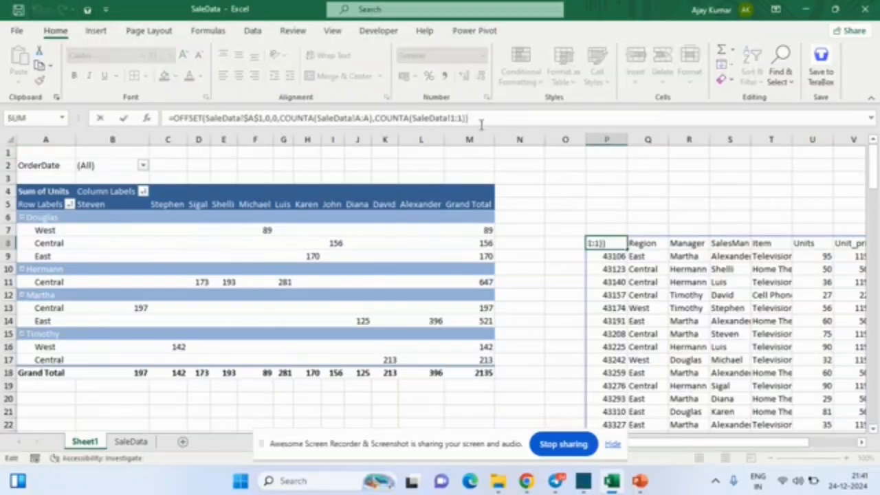
key(shift+Home)
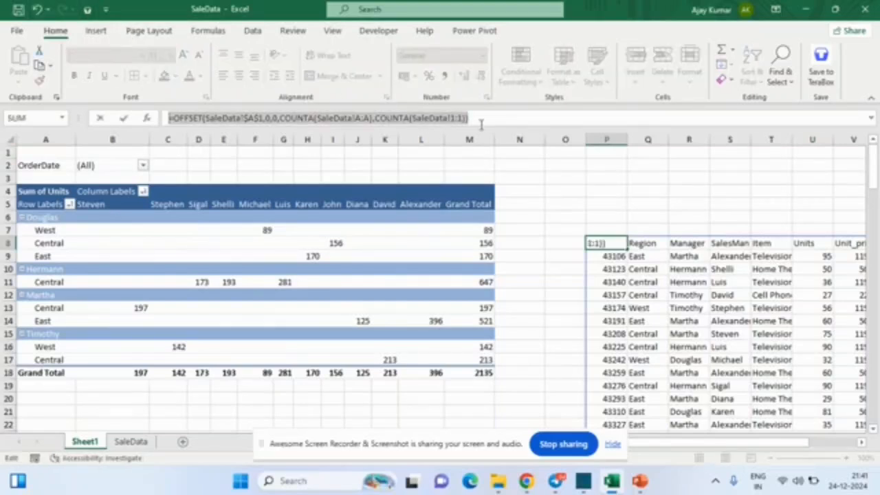
key(ctrl+c)
key(Escape)
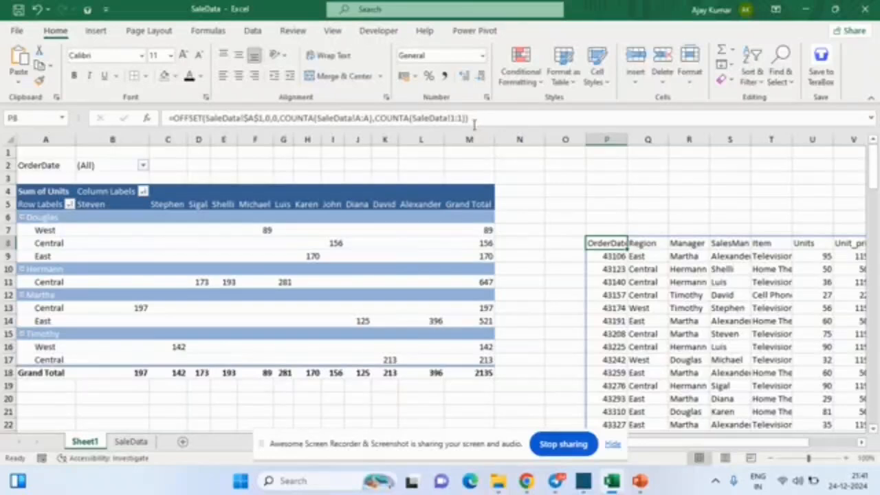
Examine the full reference formula of the existing defined name RAW in the Name Manager
click(215, 31)
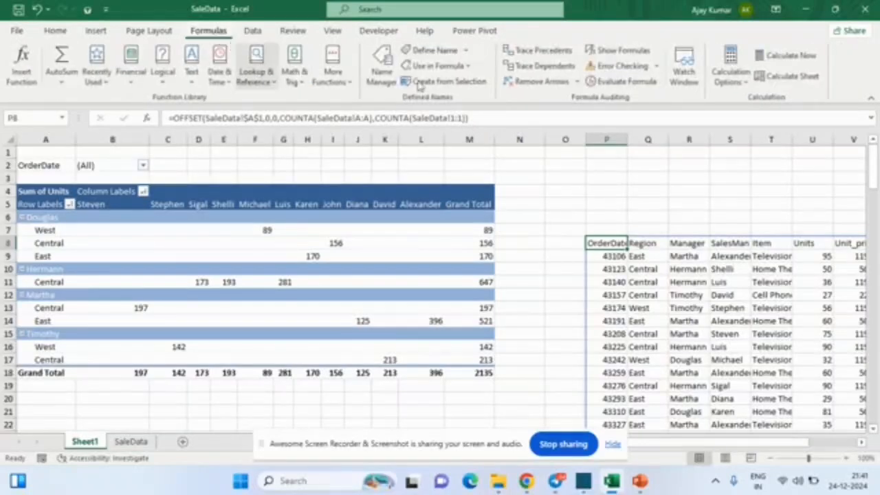
click(383, 73)
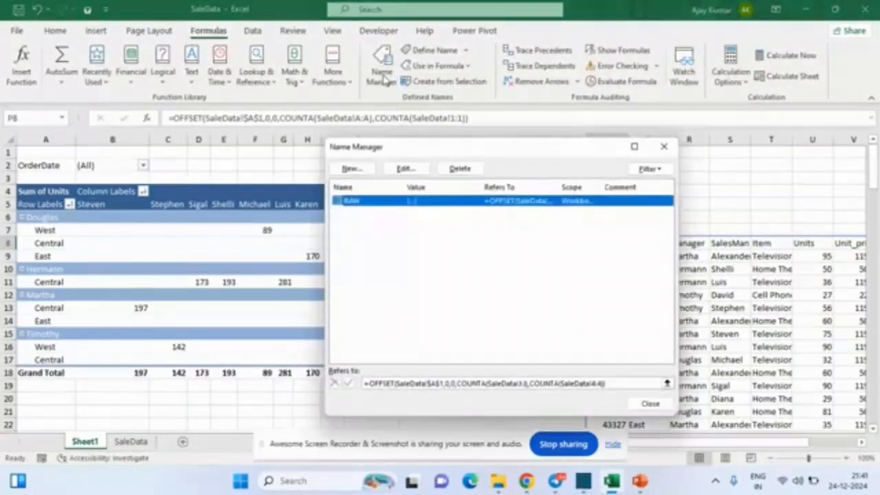
click(356, 169)
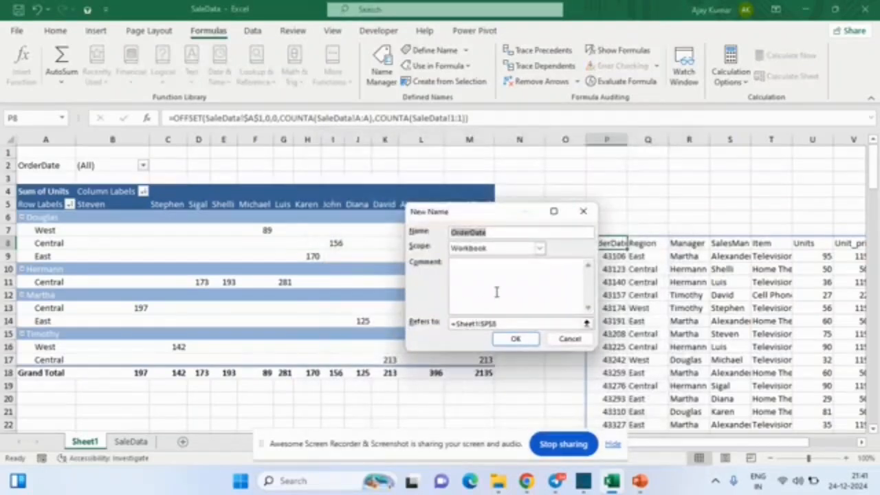
key(Escape)
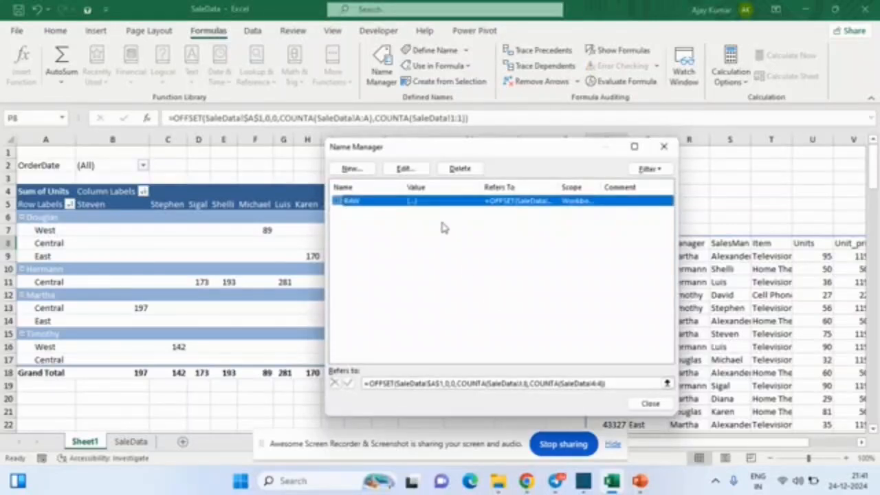
click(414, 176)
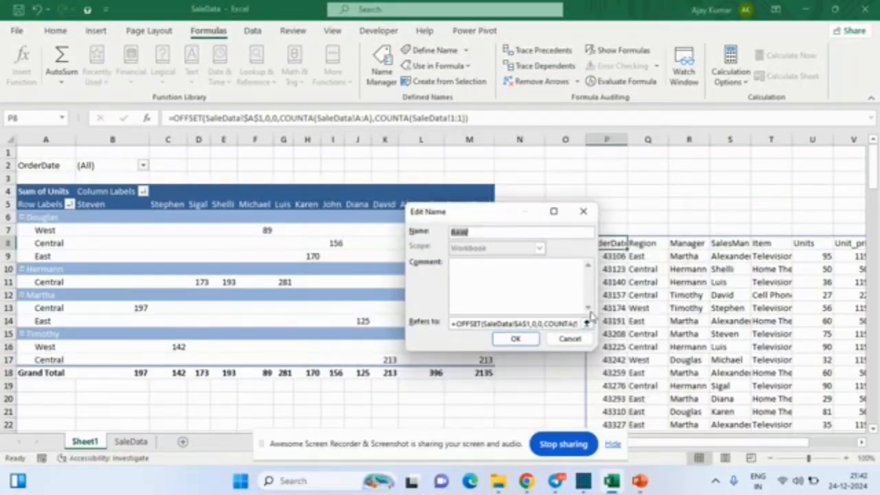
click(542, 322)
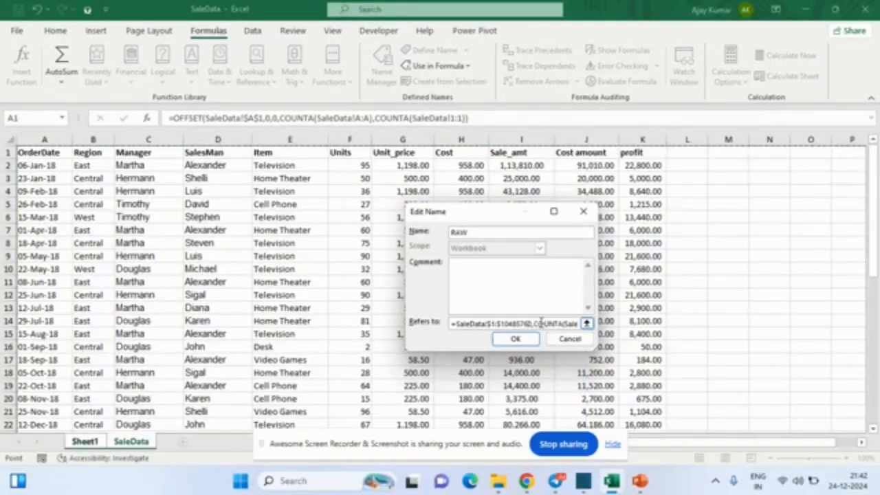
key(ctrl+z)
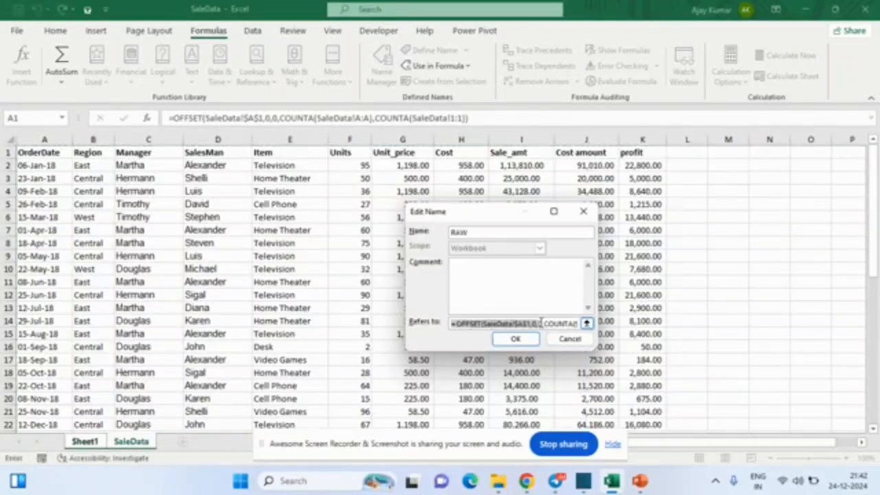
click(454, 323)
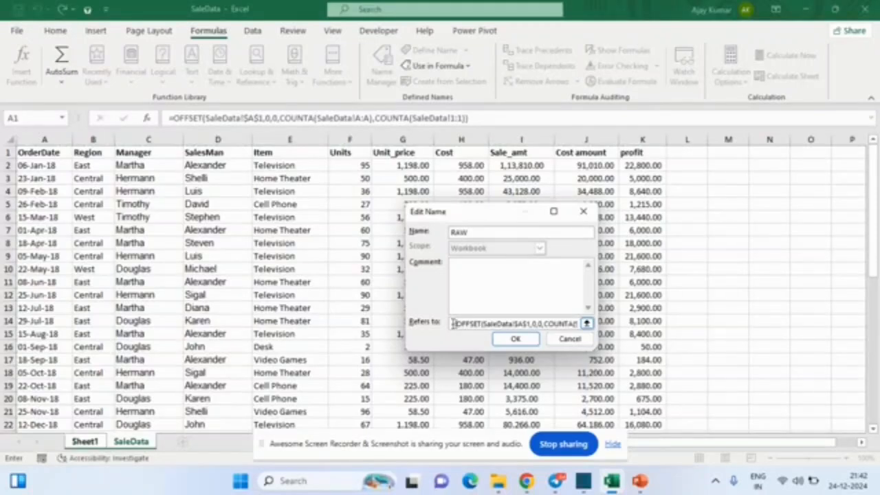
drag(454, 323, 652, 354)
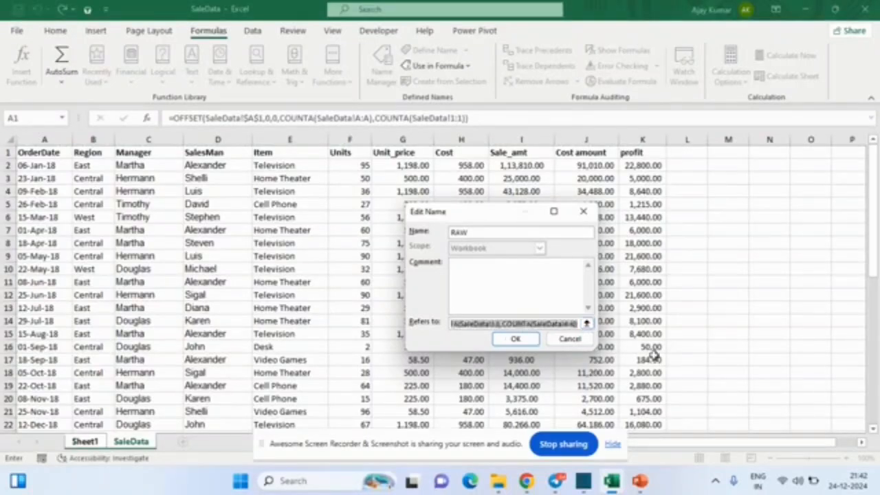
click(523, 344)
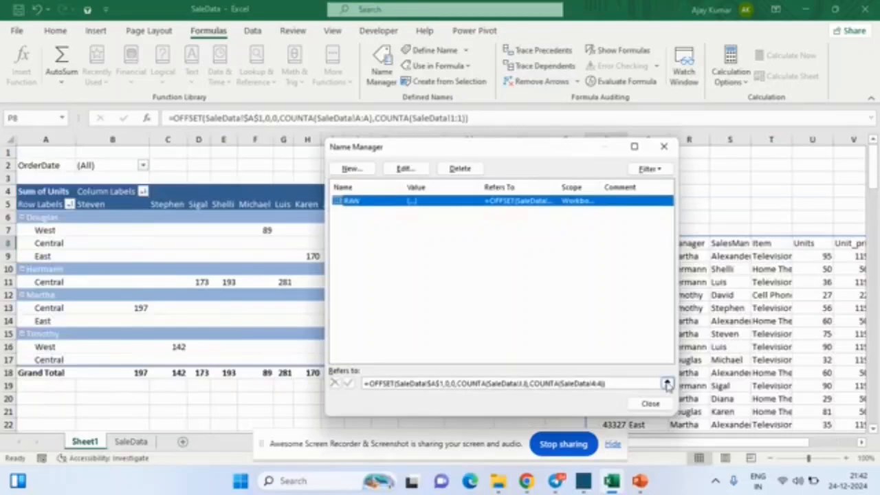
click(651, 403)
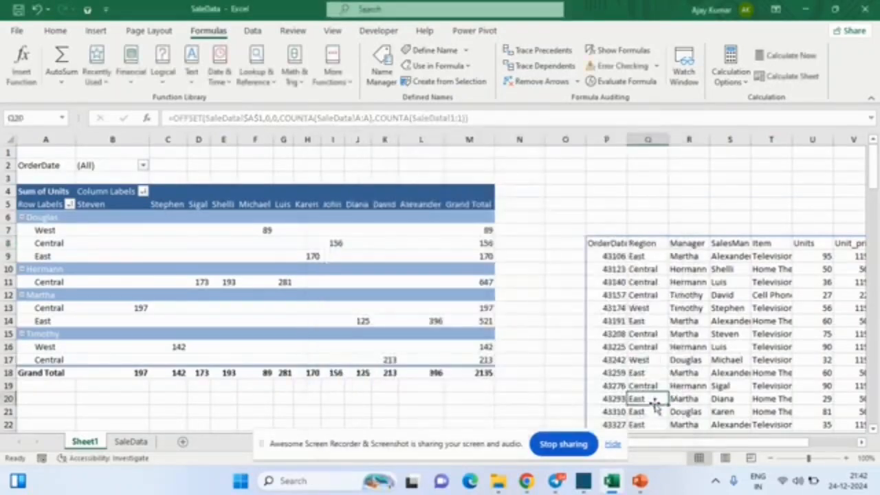
Try to change the pivot table's data source to the named range RAW
click(214, 255)
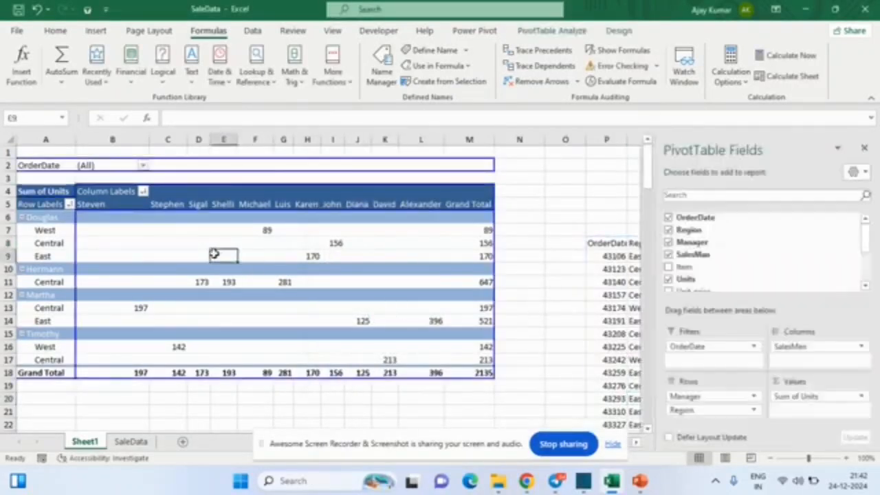
click(543, 31)
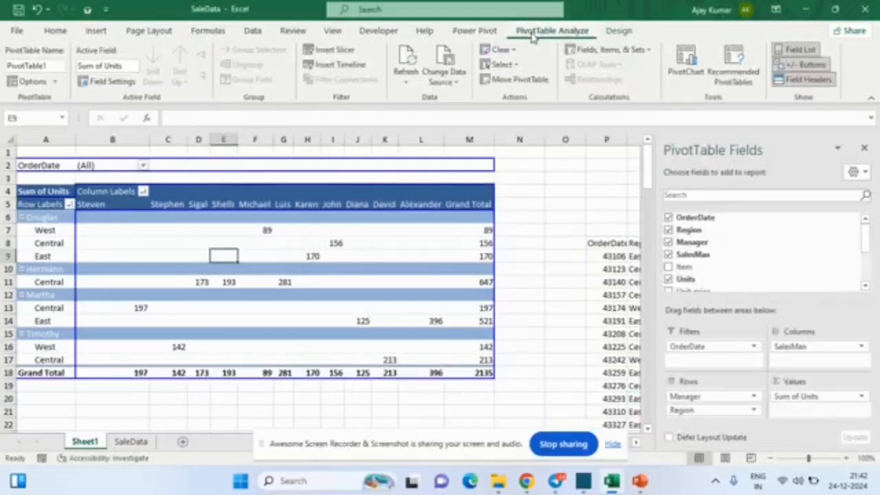
click(446, 78)
click(473, 100)
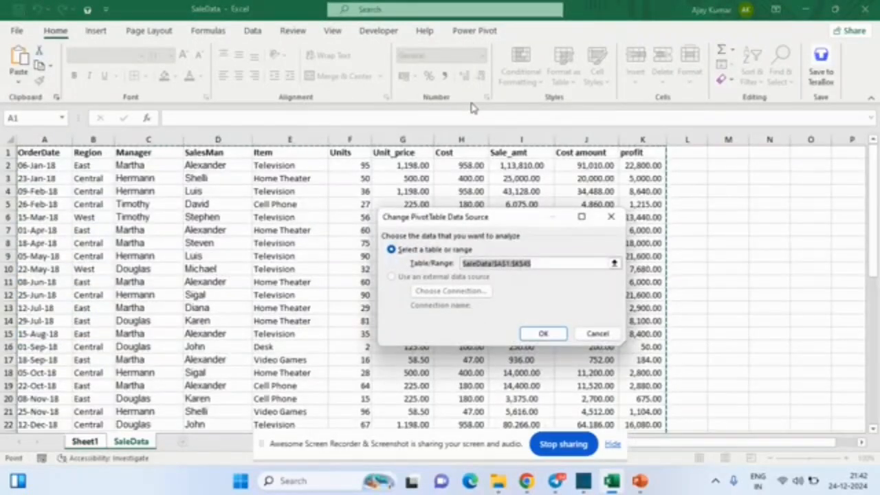
text(RAW)
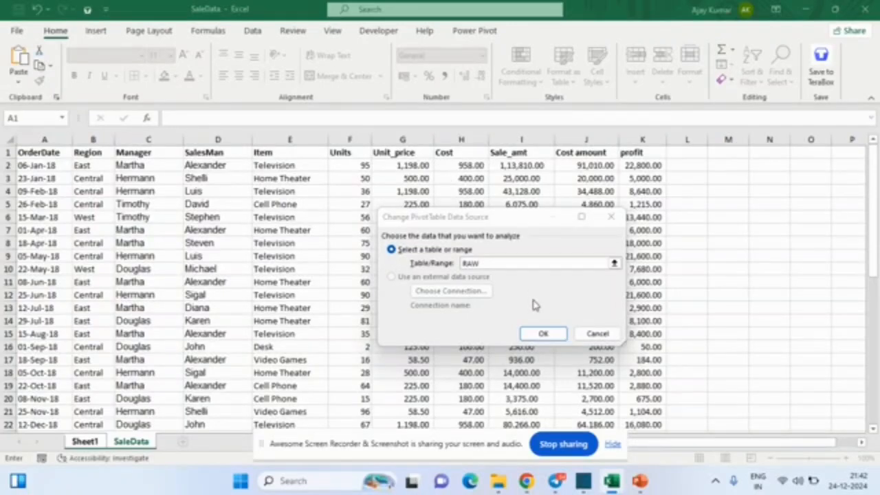
click(542, 333)
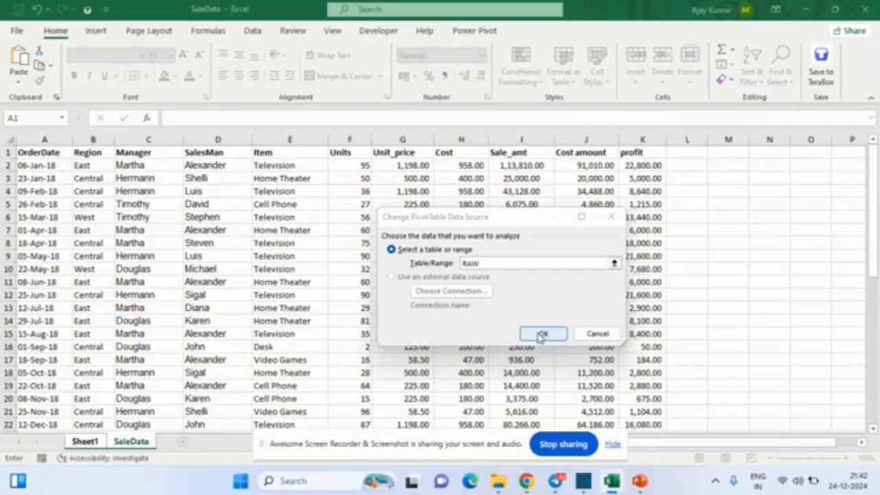
click(541, 334)
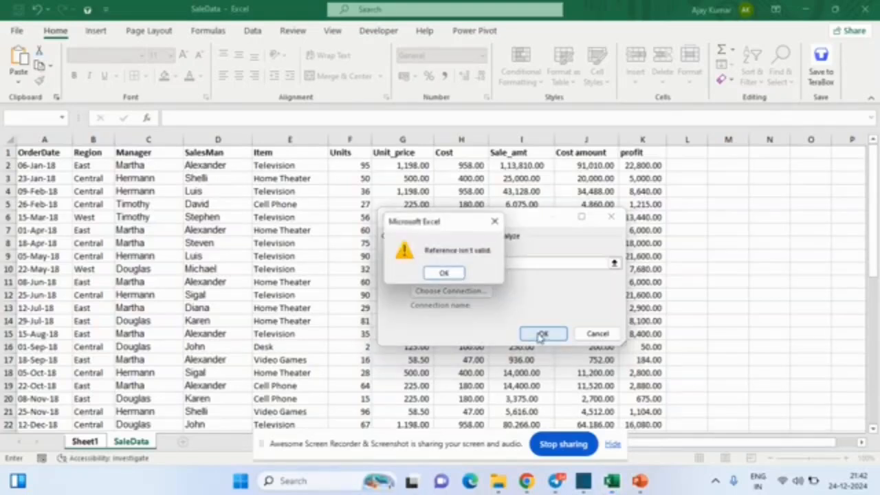
click(443, 275)
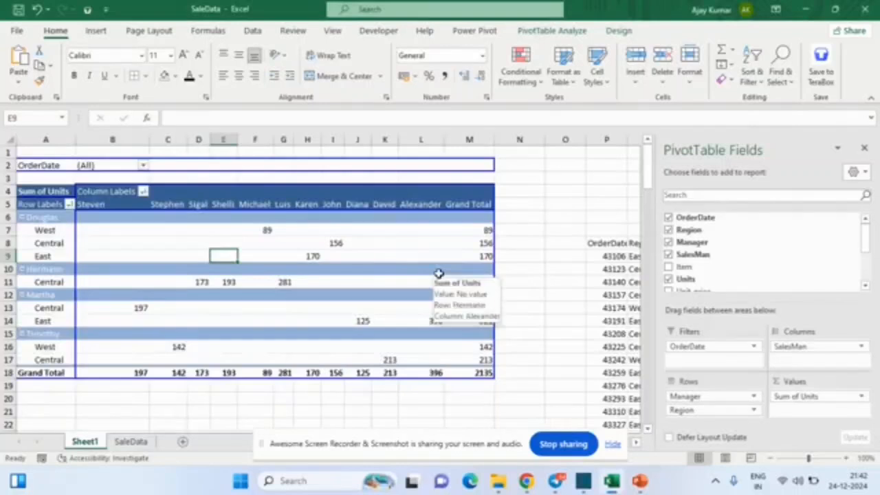
Select the entire OFFSET formula text inside cell P8 and leave the cell without editing it
click(621, 246)
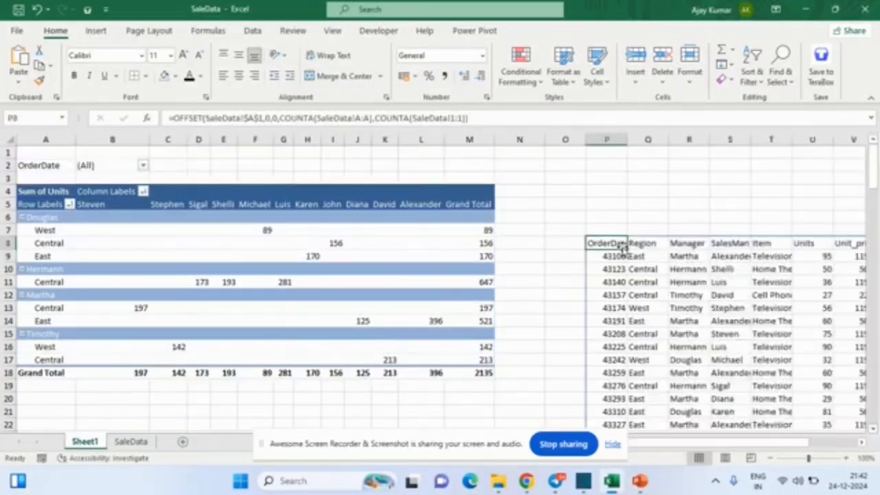
key(XF86AudioLowerVolume)
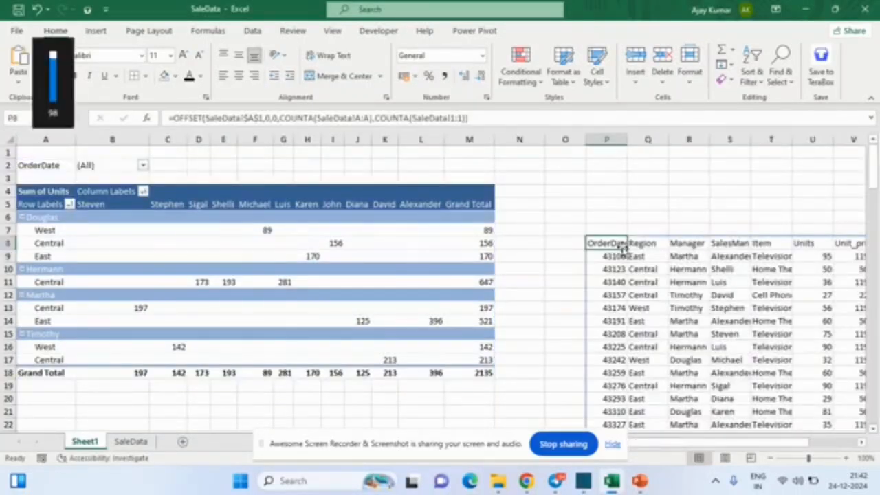
key(F2)
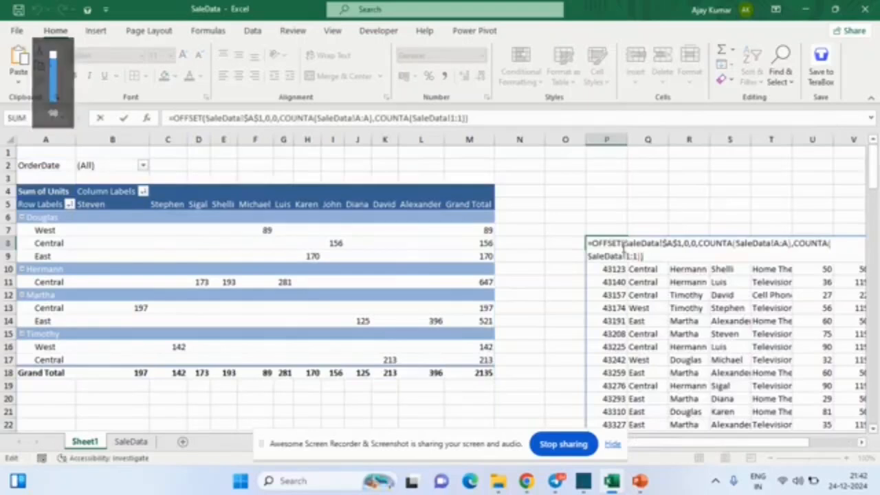
key(ctrl+a)
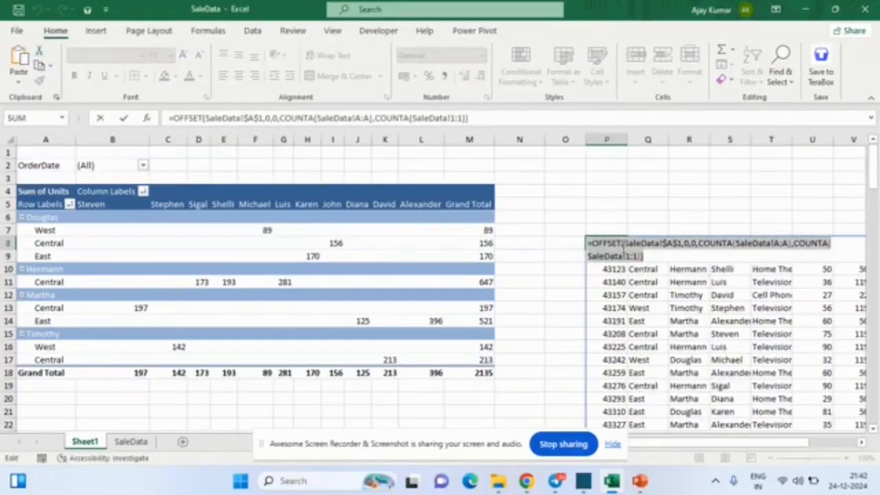
key(Escape)
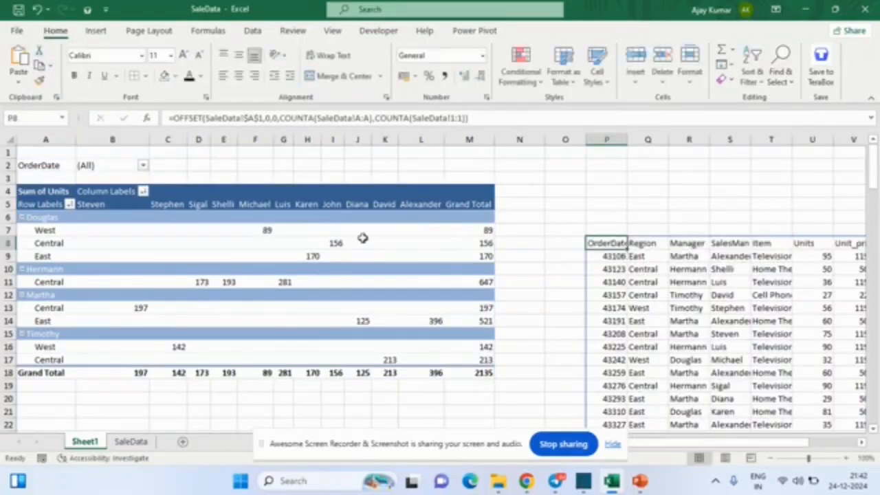
Drill down into pivot table cell I6 to list its source records on a new sheet
double_click(323, 217)
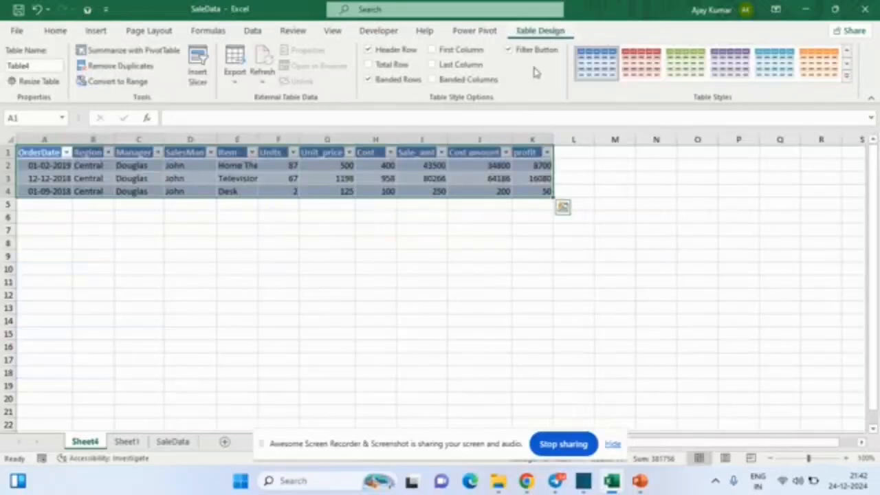
Delete the drill-down sheet Sheet4 and return to the pivot table sheet
key(alt+e)
key(l)
key(Return)
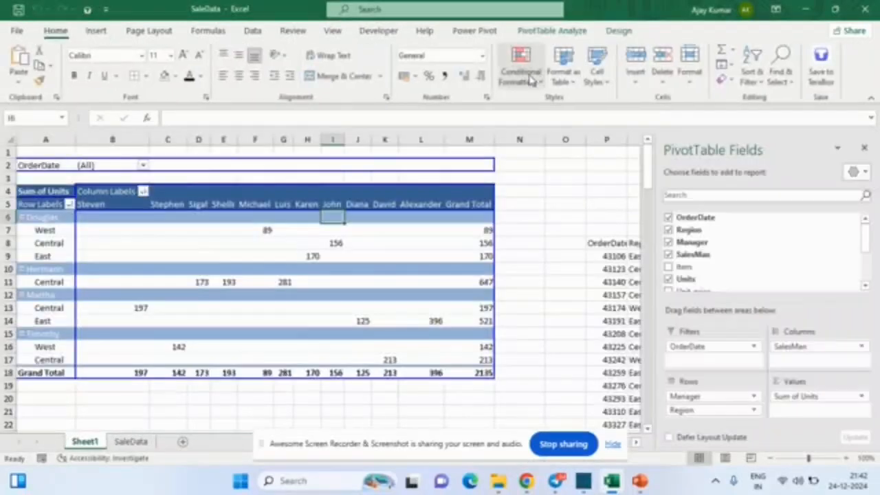
Replace the reference of the defined name RAW with =OFFSET(SaleData!$A$1,0,0,COUNTA(SaleData!A:A),COUNTA(SaleData!1:1)) and close the Name Manager
click(546, 30)
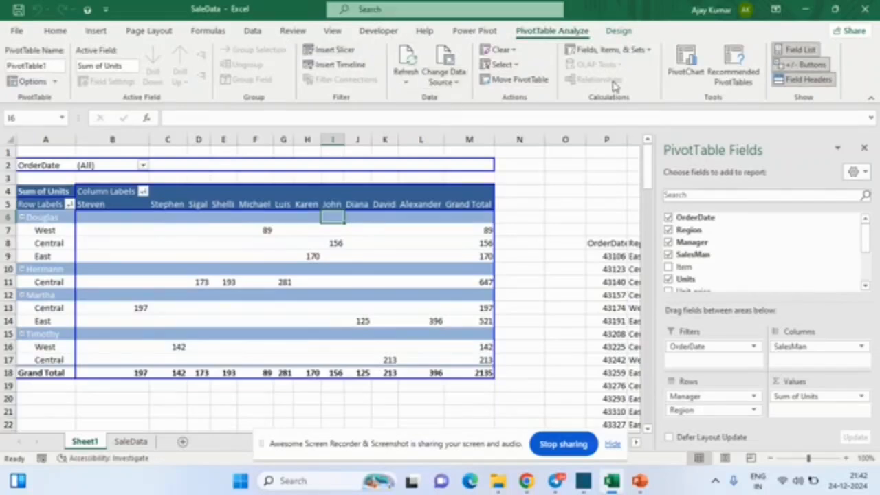
click(208, 31)
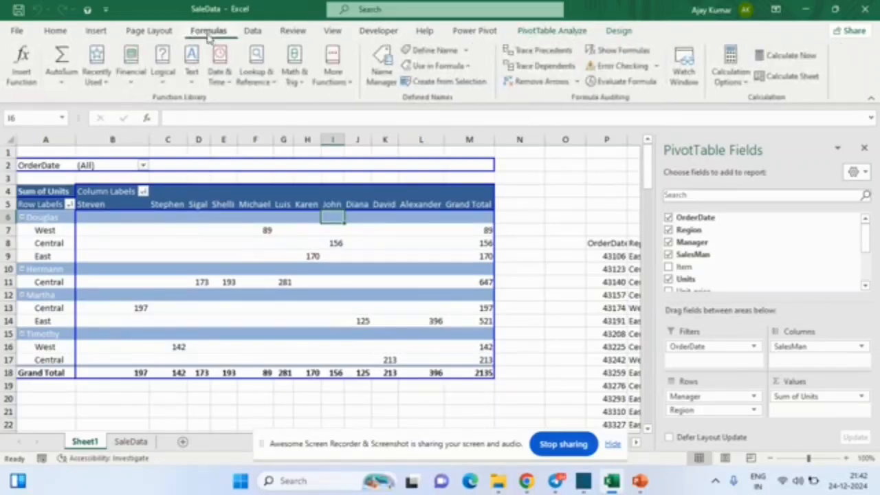
click(381, 72)
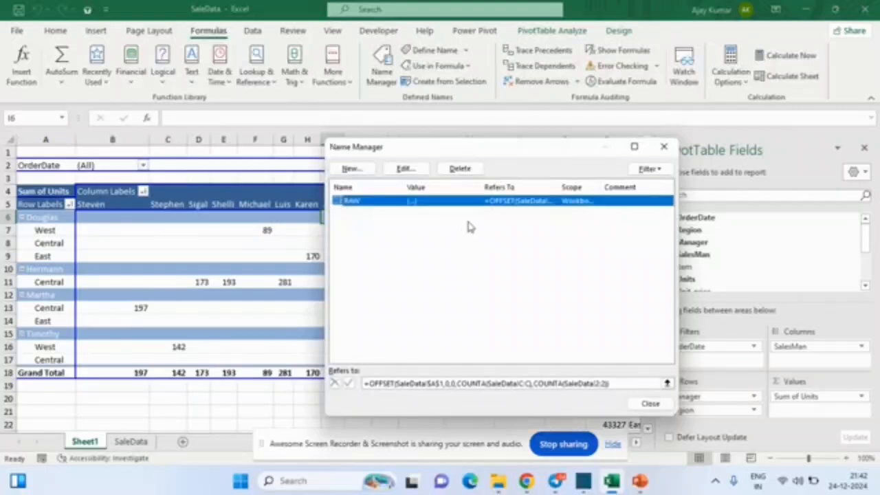
click(620, 382)
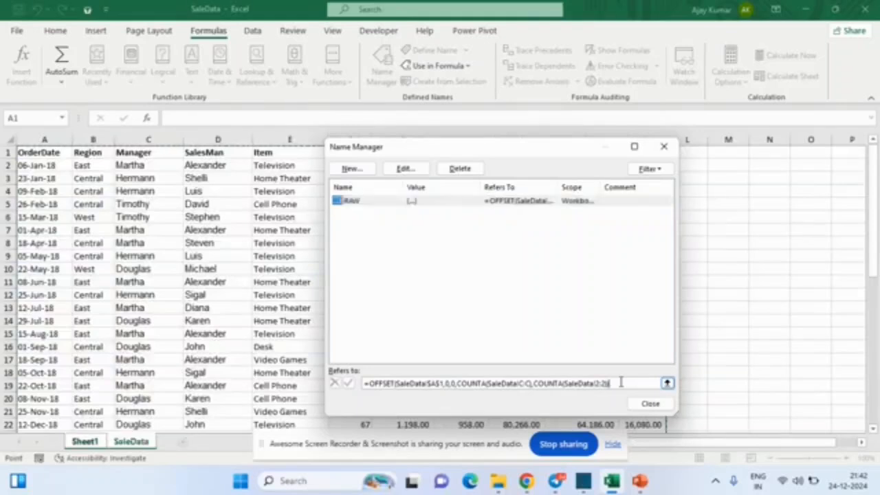
text(+)
click(265, 398)
key(BackSpace)
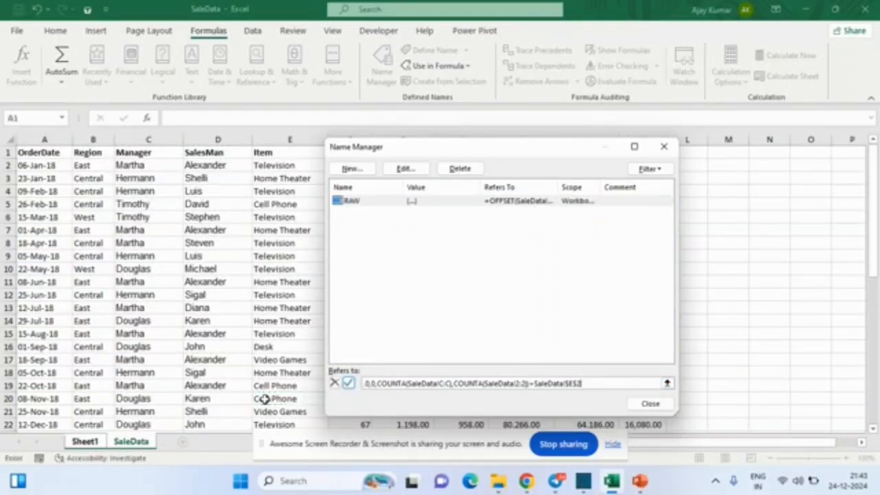
key(BackSpace)
key(BackSpace)
key(BackSpace)
key(BackSpace)
key(BackSpace)
key(BackSpace)
key(BackSpace)
key(BackSpace)
key(BackSpace)
key(BackSpace)
key(BackSpace)
key(BackSpace)
key(BackSpace)
key(BackSpace)
key(BackSpace)
key(BackSpace)
key(BackSpace)
key(BackSpace)
key(BackSpace)
key(BackSpace)
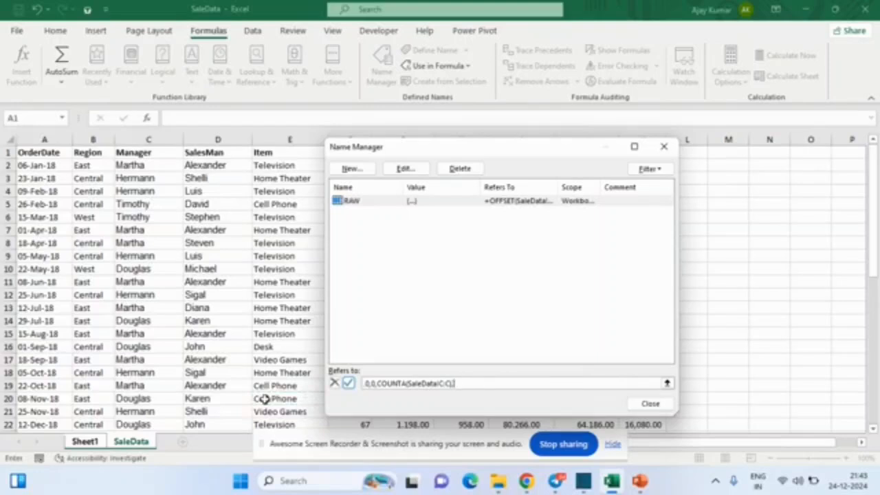
key(BackSpace)
key(BackSpace)
key(BackSpace)
key(BackSpace)
key(BackSpace)
key(BackSpace)
key(BackSpace)
key(BackSpace)
key(BackSpace)
key(BackSpace)
key(BackSpace)
key(BackSpace)
key(BackSpace)
key(BackSpace)
key(BackSpace)
key(BackSpace)
key(BackSpace)
key(BackSpace)
key(BackSpace)
key(BackSpace)
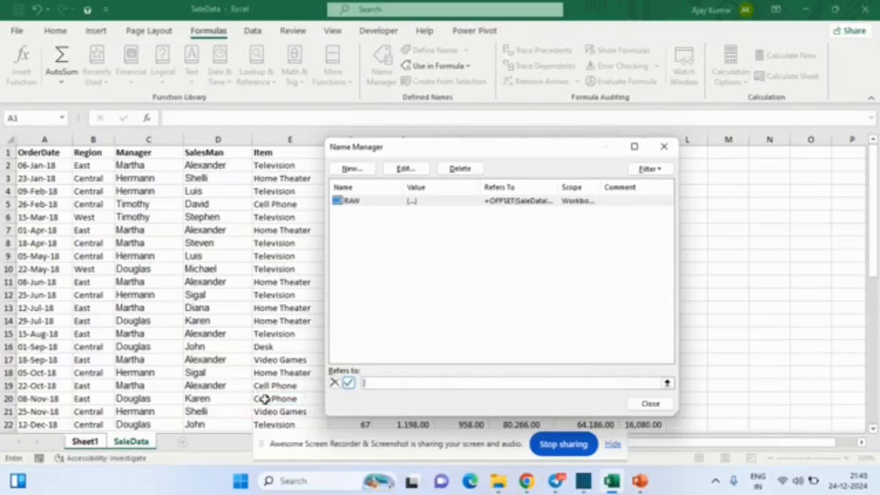
key(ctrl+v)
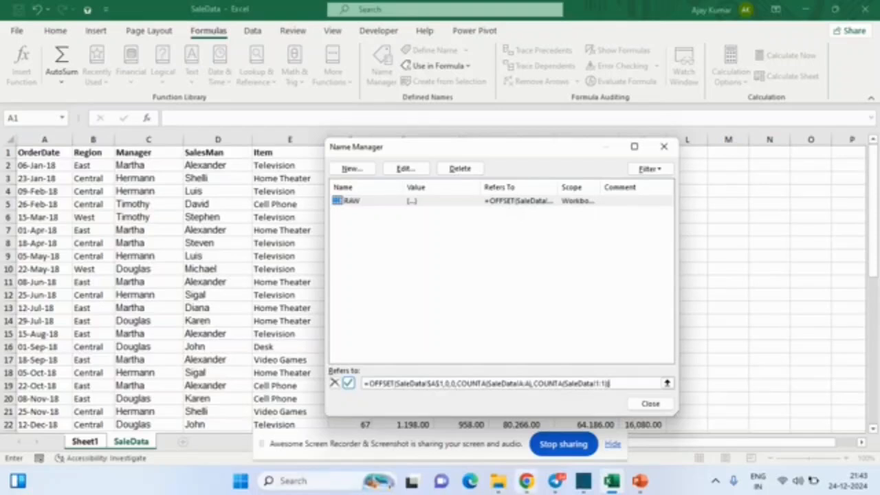
click(348, 383)
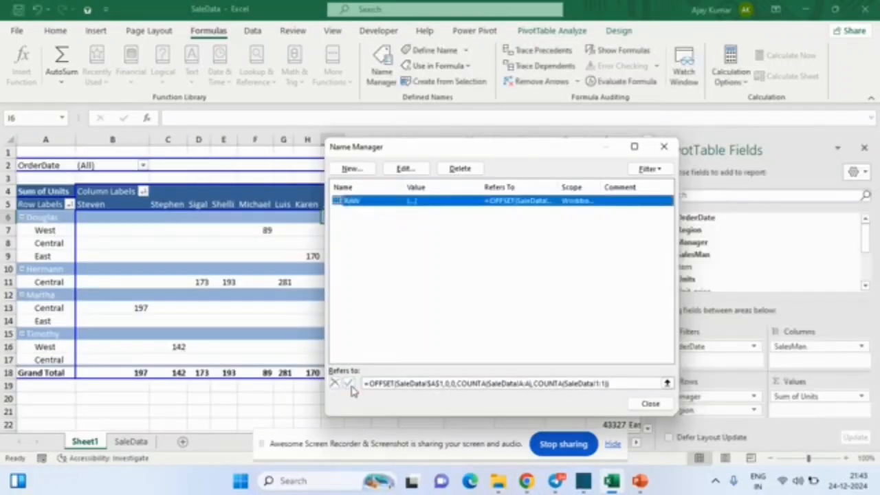
click(649, 404)
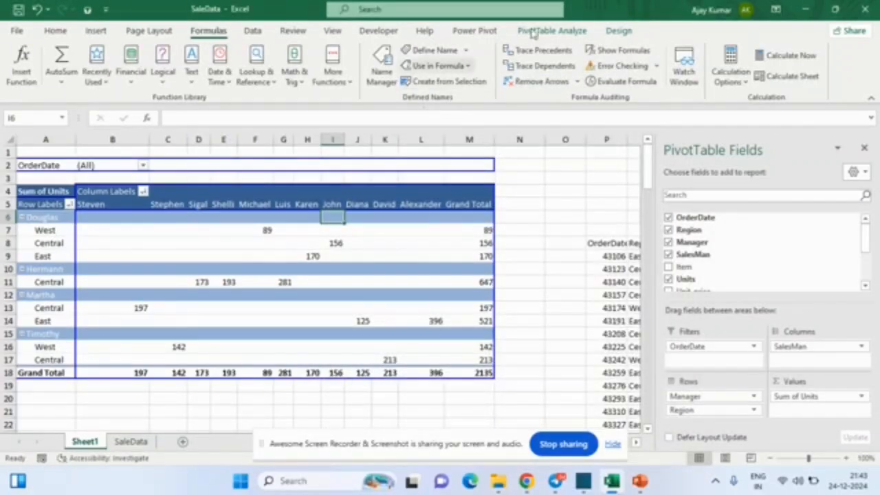
Change the pivot table's data source to the named range RAW
click(560, 32)
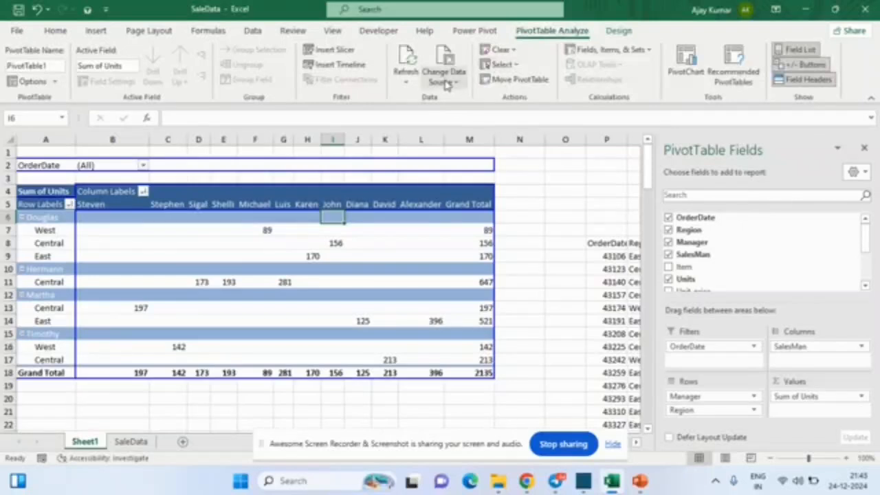
click(443, 80)
click(457, 98)
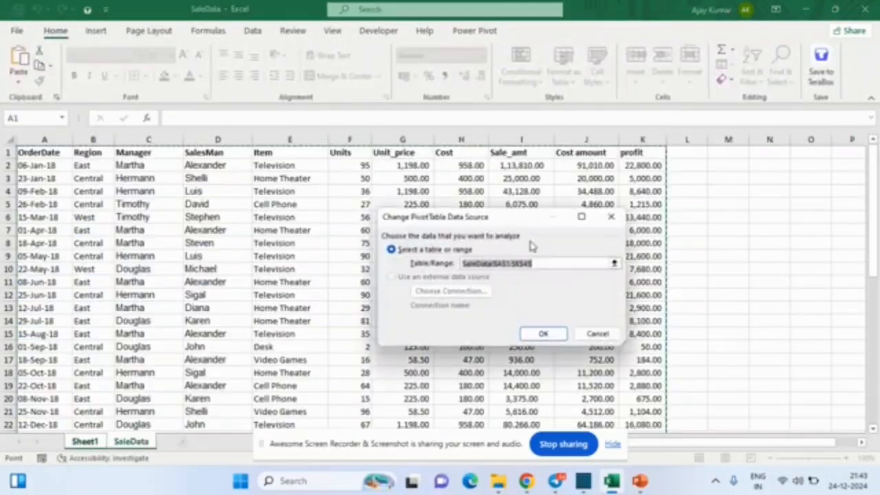
text($A)
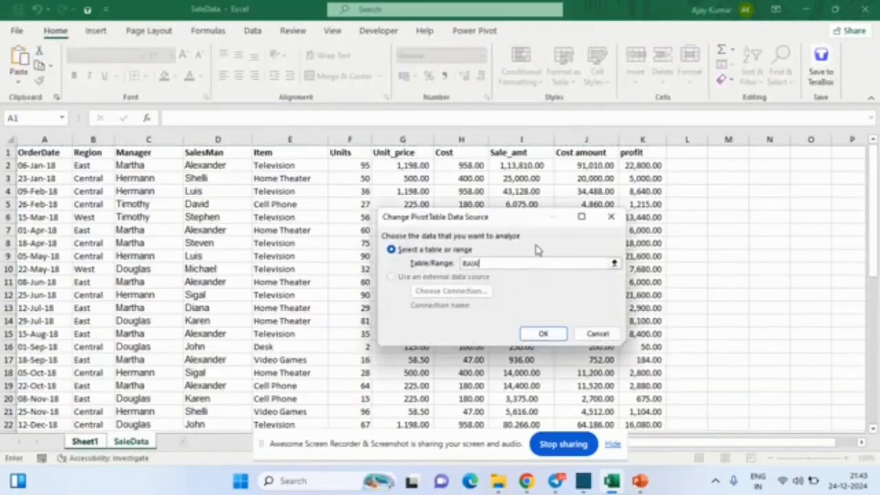
click(543, 333)
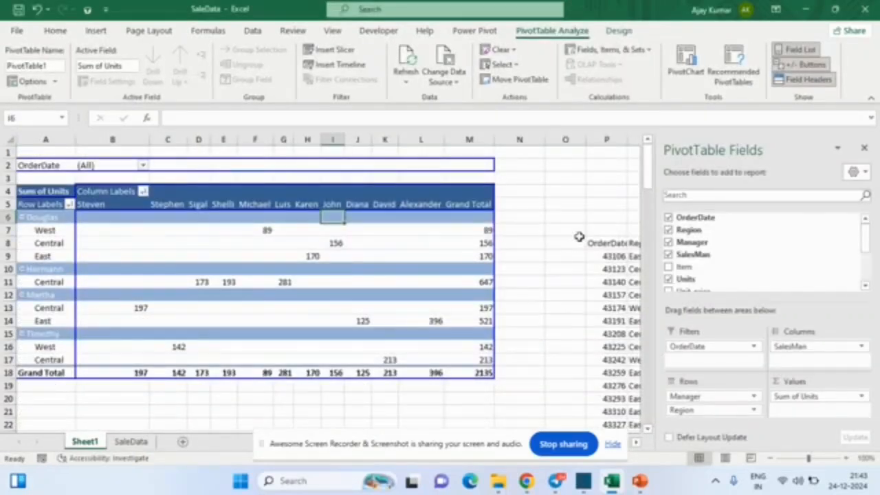
Delete the OFFSET formula in P8 together with its spilled records on Sheet1
click(600, 243)
key(ctrl+shift+End)
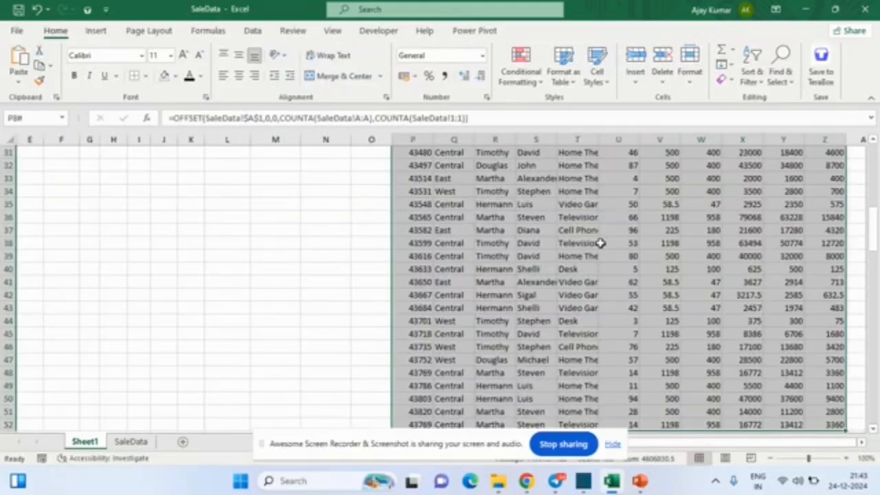
key(Delete)
key(ctrl+Home)
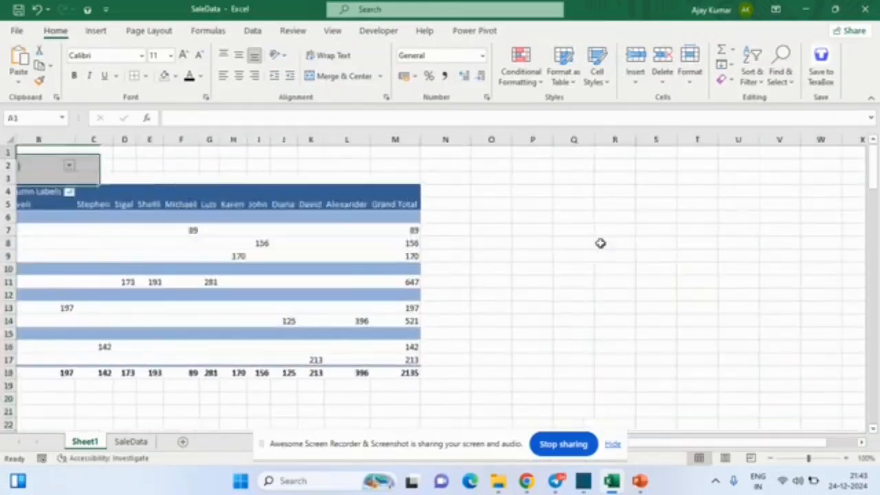
Check which source range the pivot table uses and close the data source dialog without changes
click(391, 274)
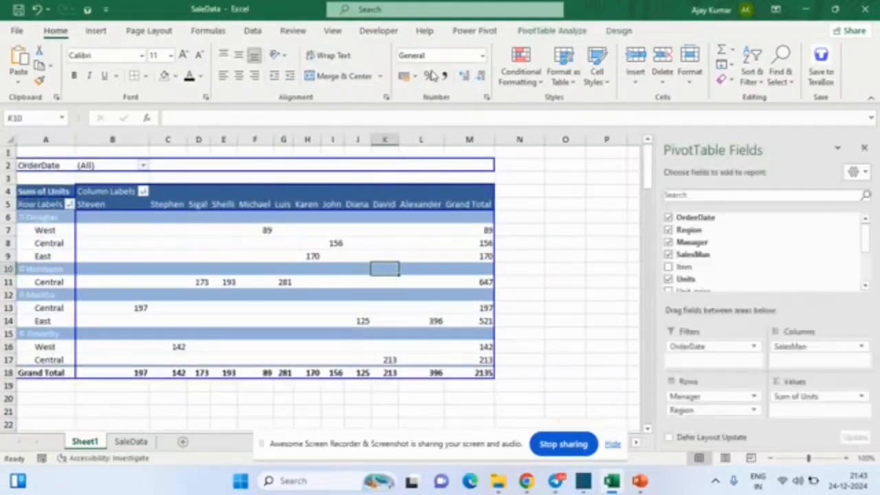
click(570, 30)
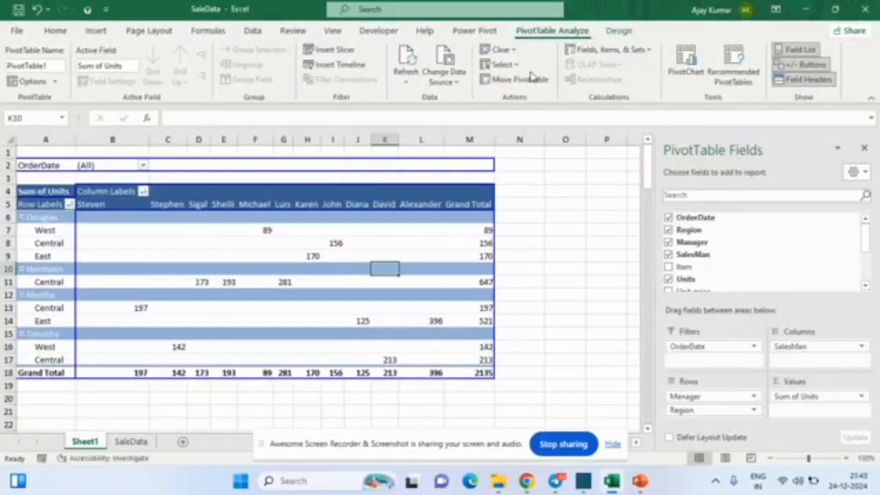
click(453, 83)
click(474, 101)
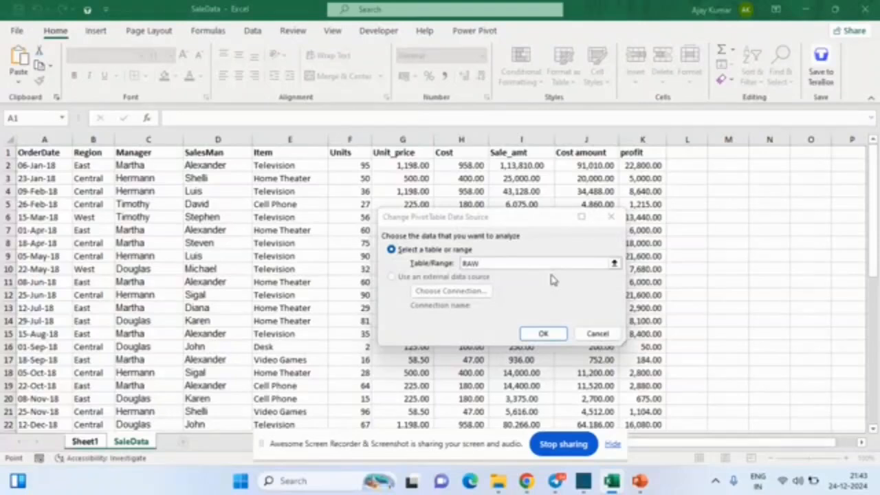
click(612, 217)
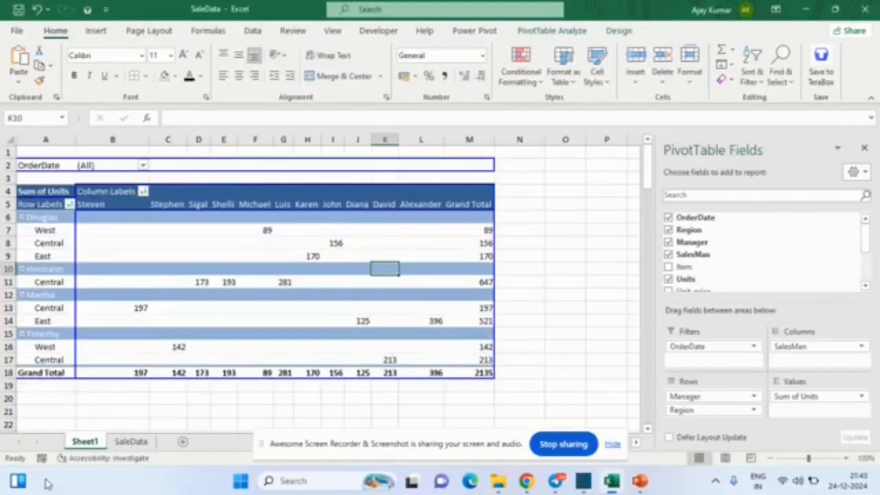
Copy the whole profit column K on the SaleData sheet into the empty column L
click(132, 444)
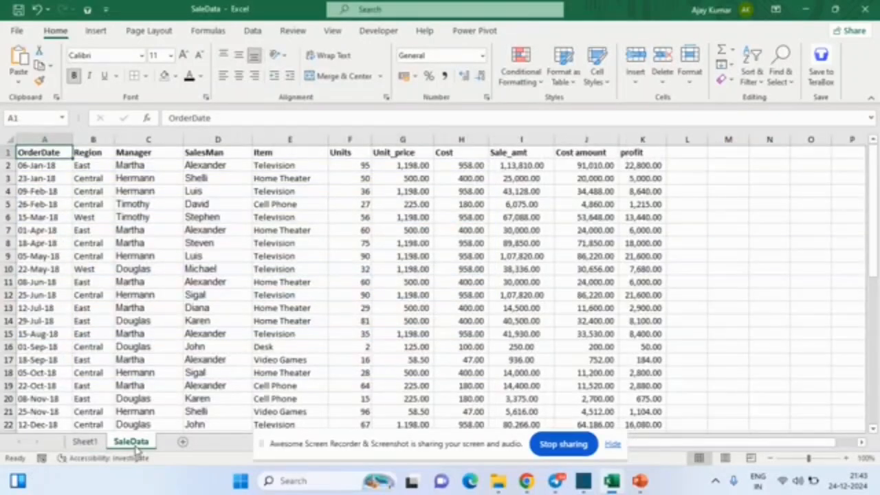
key(ctrl+Right)
key(Right)
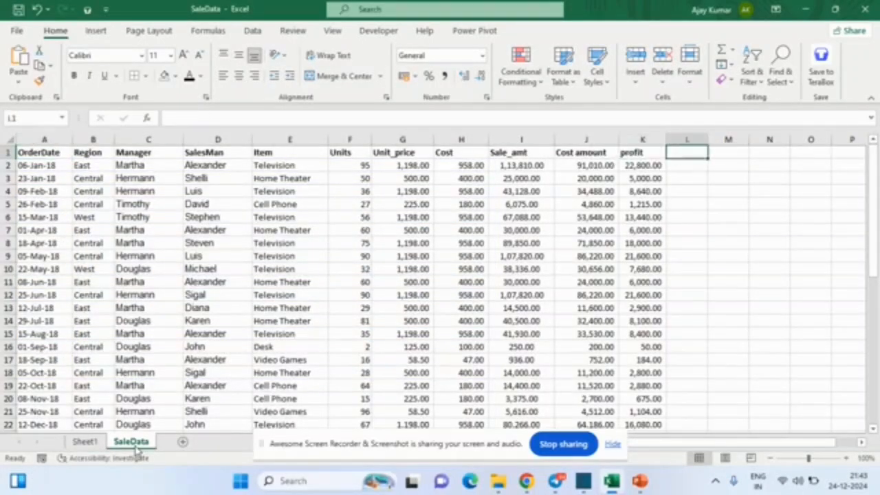
key(Left)
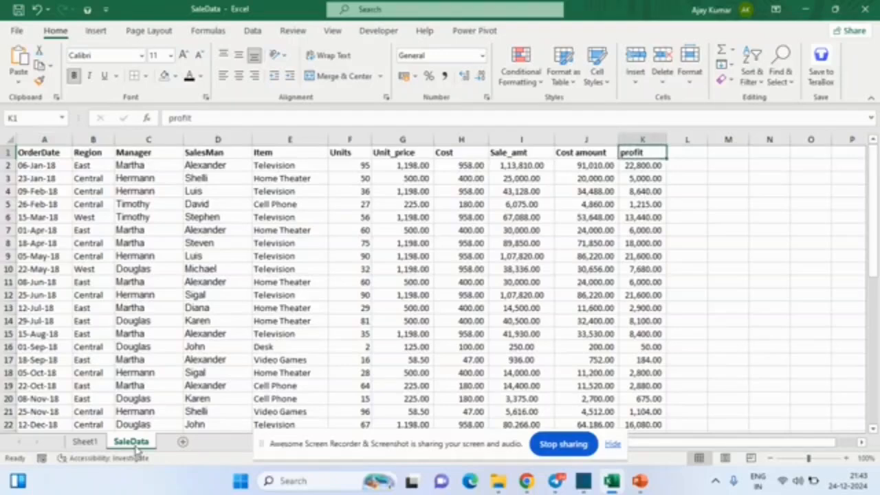
key(ctrl+shift+Down)
key(ctrl+c)
key(ctrl+Up)
key(Right)
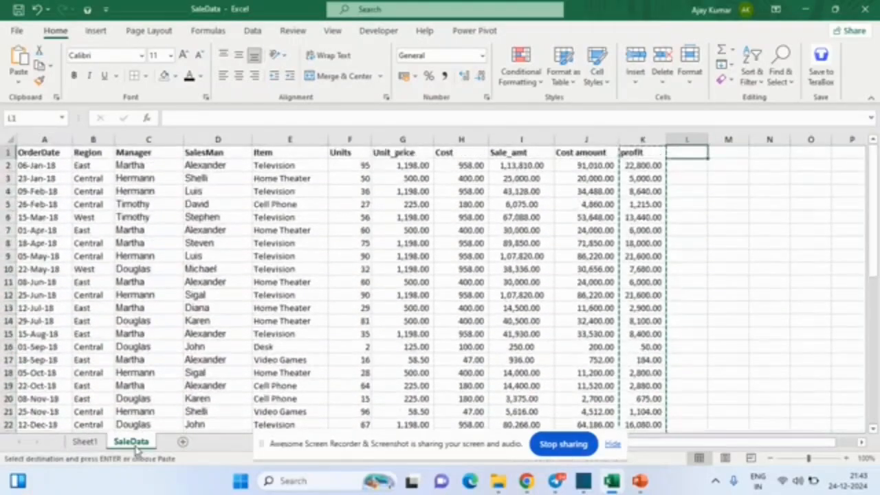
key(ctrl+v)
key(Right)
key(Left)
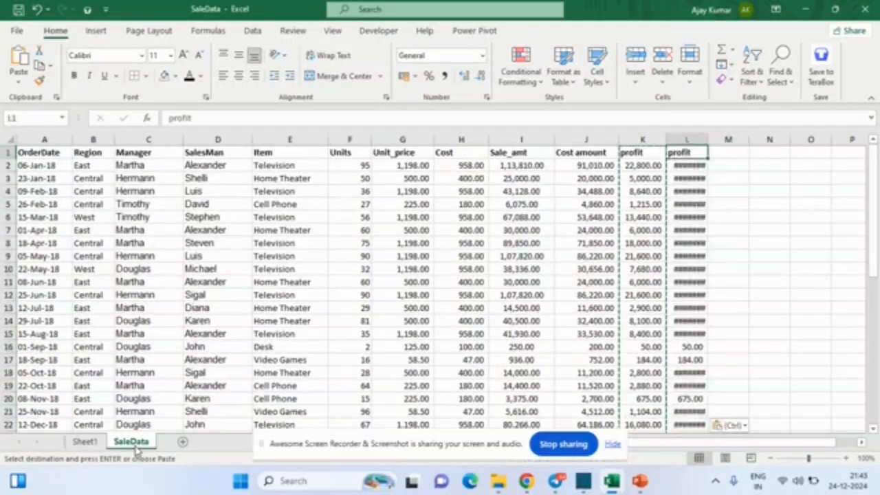
Rename the copied column's header in L1 as profit1
key(XF86AudioRaiseVolume)
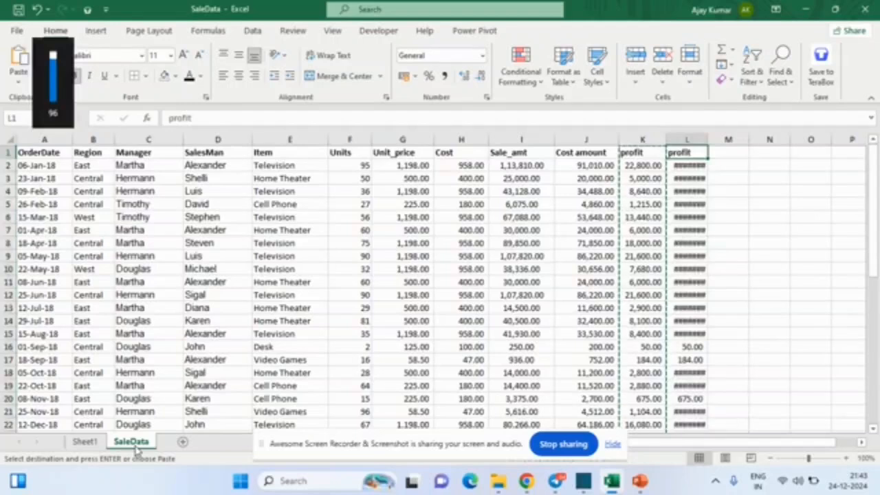
key(F2)
text(1)
key(Return)
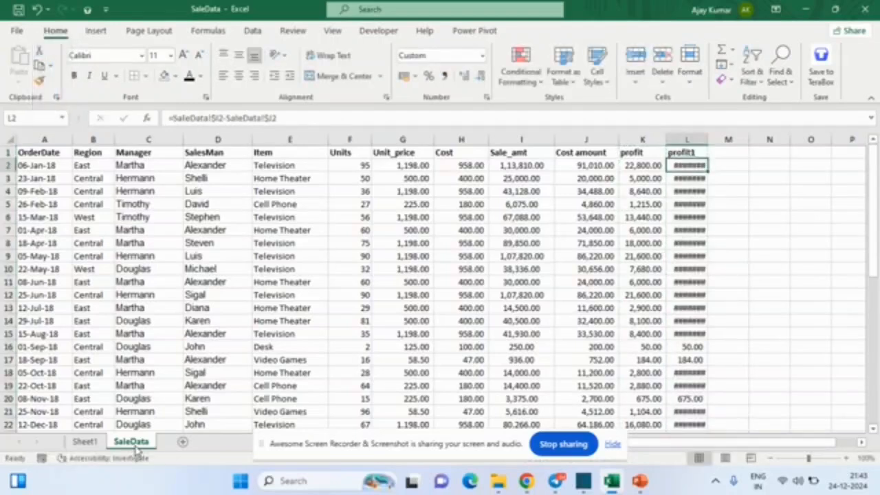
key(Up)
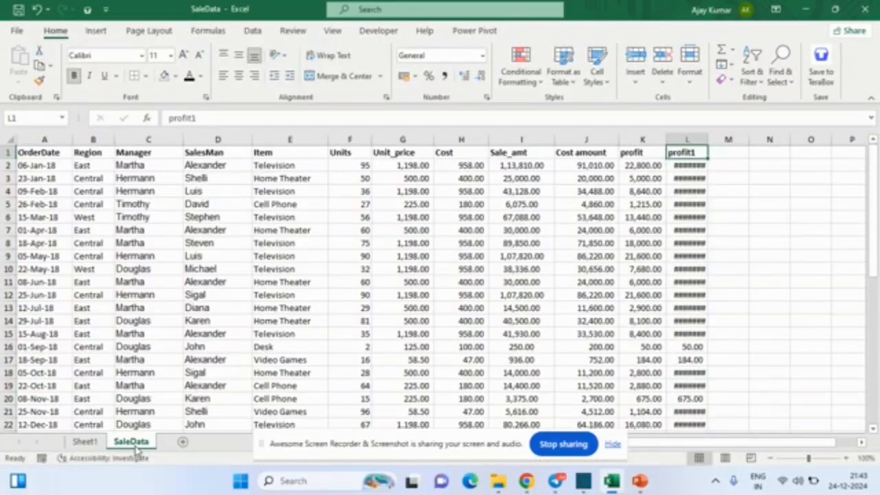
Refresh the pivot table on Sheet1 and look for the profit1 field in its field list
click(96, 443)
key(alt+a)
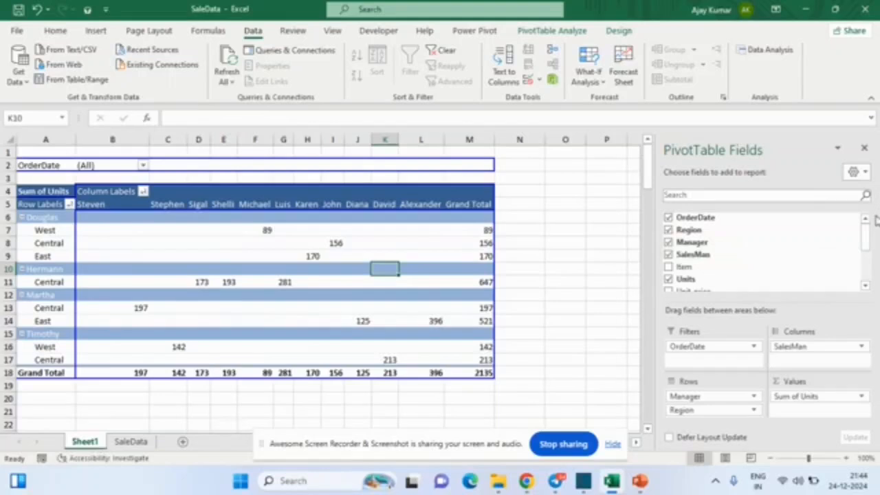
drag(868, 238, 868, 271)
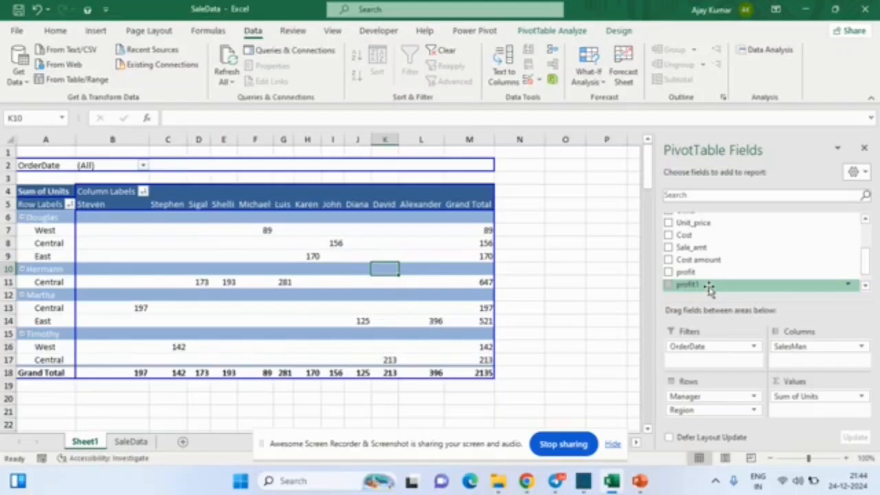
Clear the entire profit1 column L on the SaleData sheet and go back to cell A1
click(131, 442)
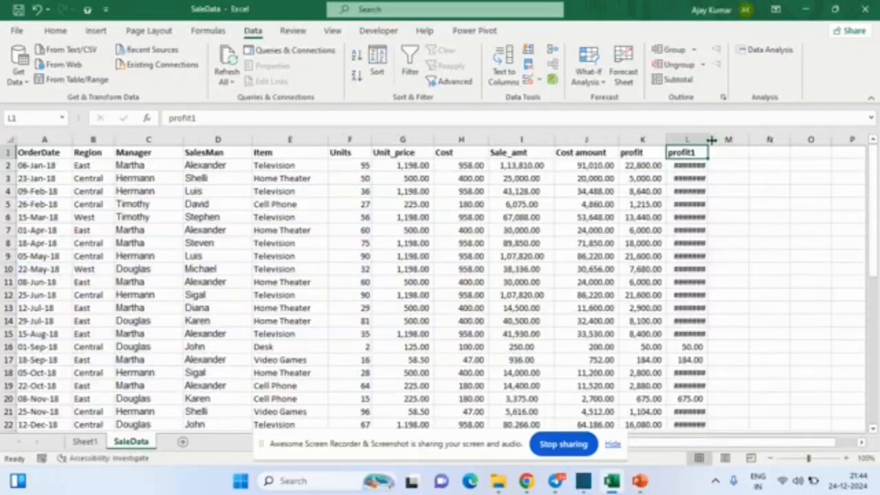
click(700, 140)
key(Delete)
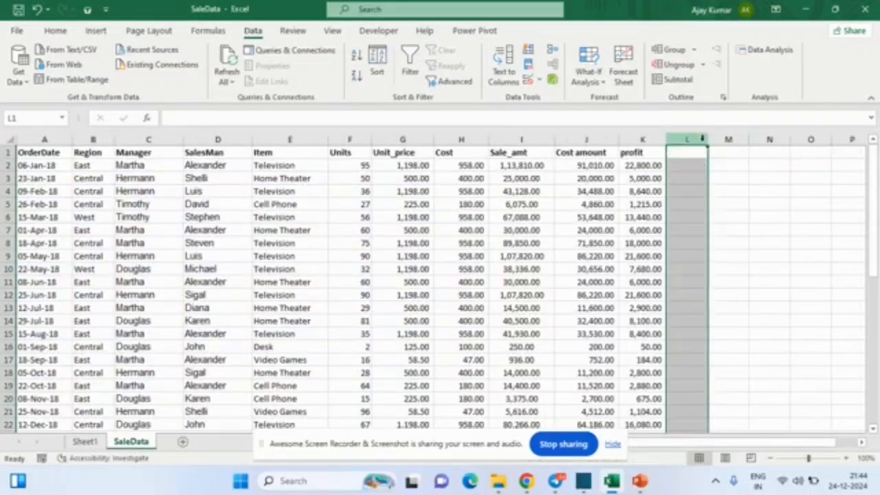
key(ctrl+Home)
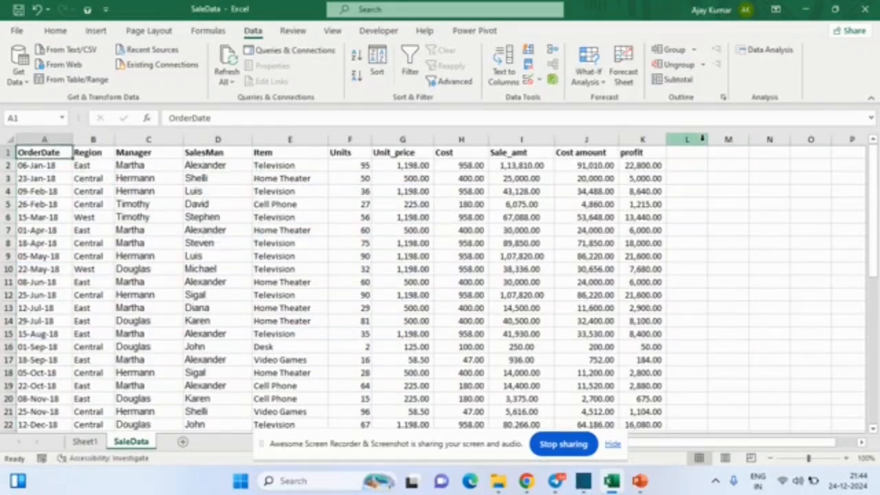
Refresh the pivot table on Sheet1 and check its field list for the removed profit1 column
click(85, 442)
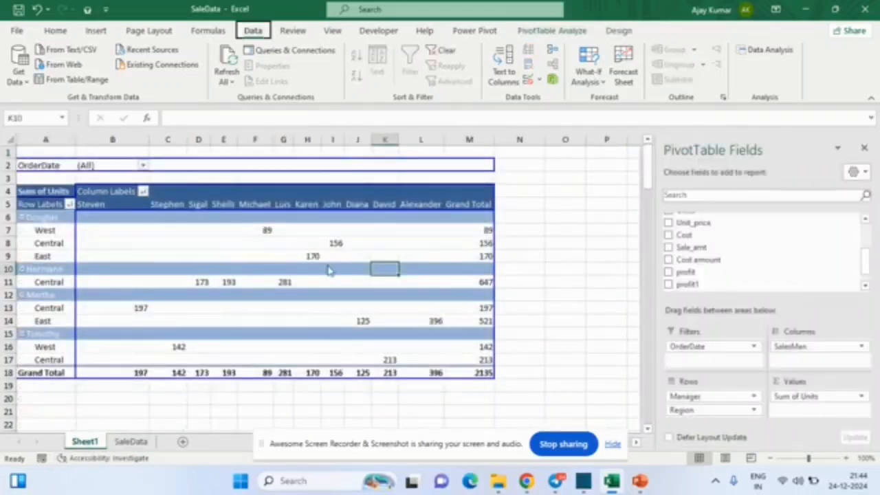
key(ctrl+alt+F5)
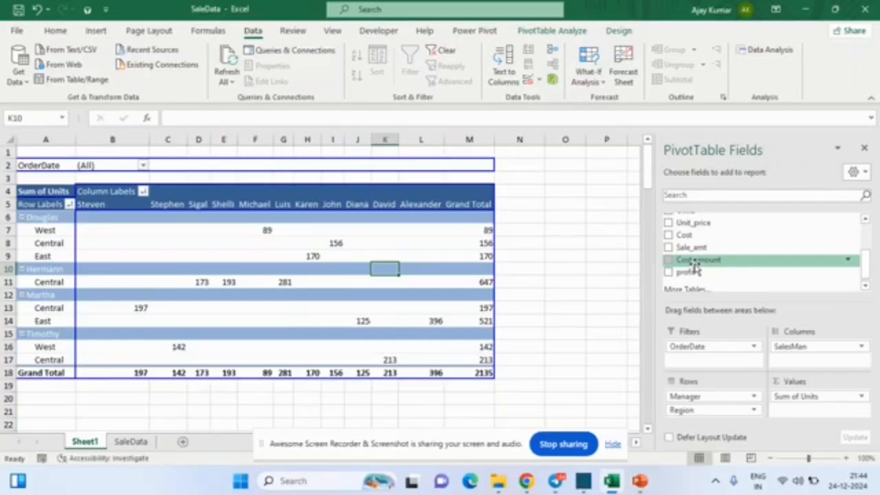
Switch to PowerPoint to view the slide on common pivot table mistakes and troubleshooting
key(alt+Tab)
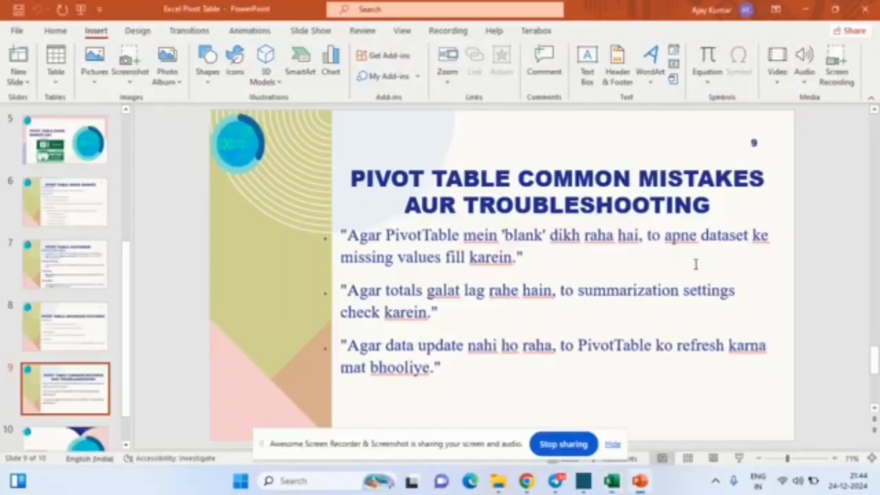
key(alt+Tab)
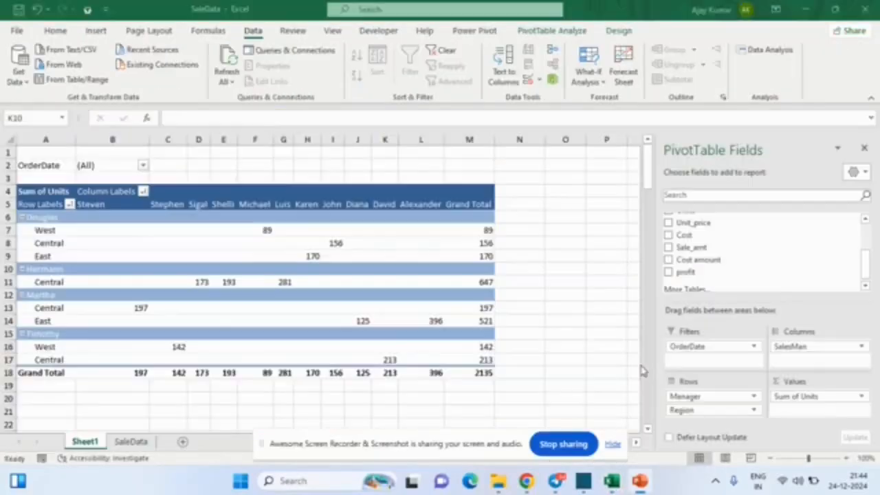
key(alt+Tab)
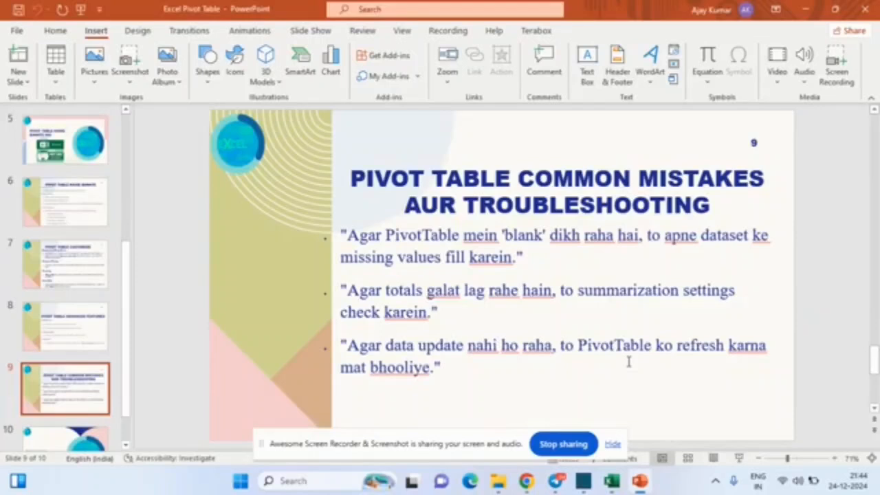
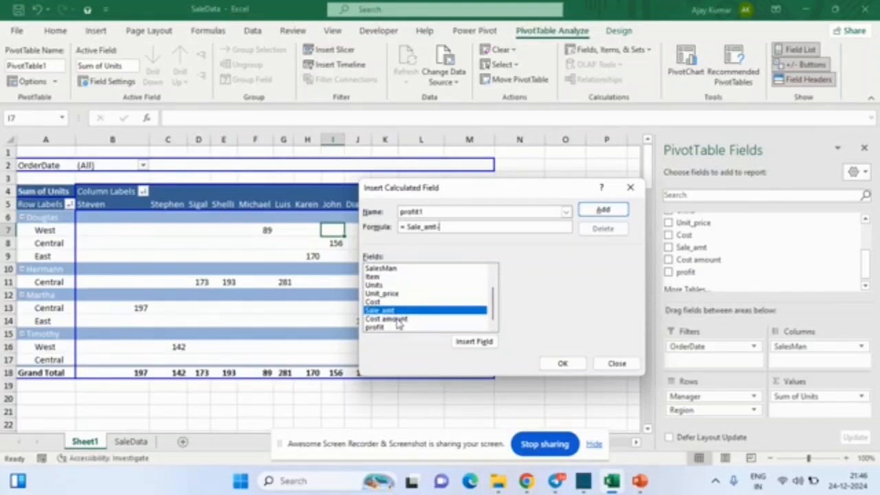
Complete the profit1 calculated field's formula as Sale_amt minus 'Cost amount' and insert the field into the pivot table
double_click(398, 321)
double_click(398, 321)
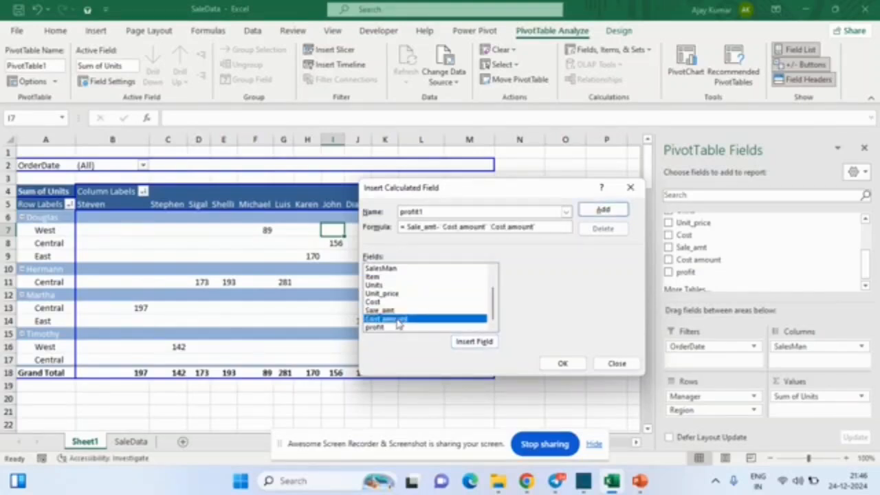
key(BackSpace)
key(BackSpace)
key(BackSpace)
key(BackSpace)
key(BackSpace)
key(BackSpace)
key(BackSpace)
key(BackSpace)
key(BackSpace)
key(BackSpace)
key(BackSpace)
key(BackSpace)
key(BackSpace)
key(BackSpace)
click(562, 362)
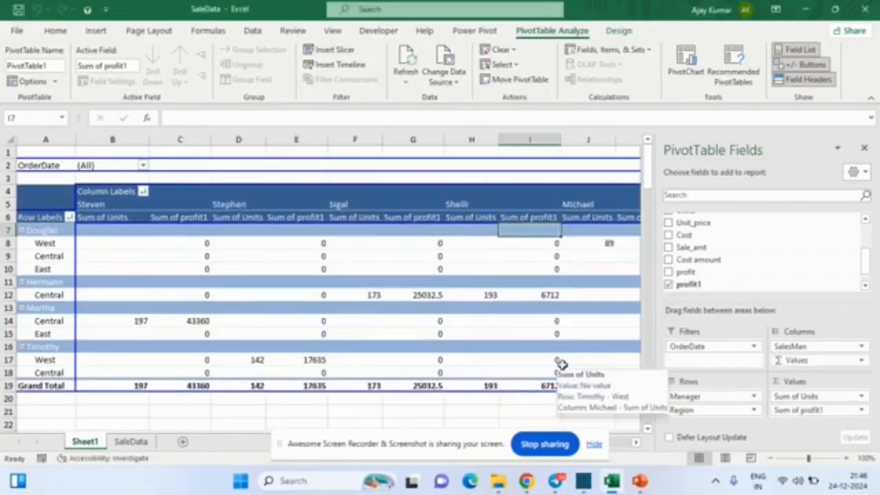
Remove Manager and Sum of Units from the pivot layout, keeping Region in rows and Sum of profit1 in values
click(709, 397)
click(711, 352)
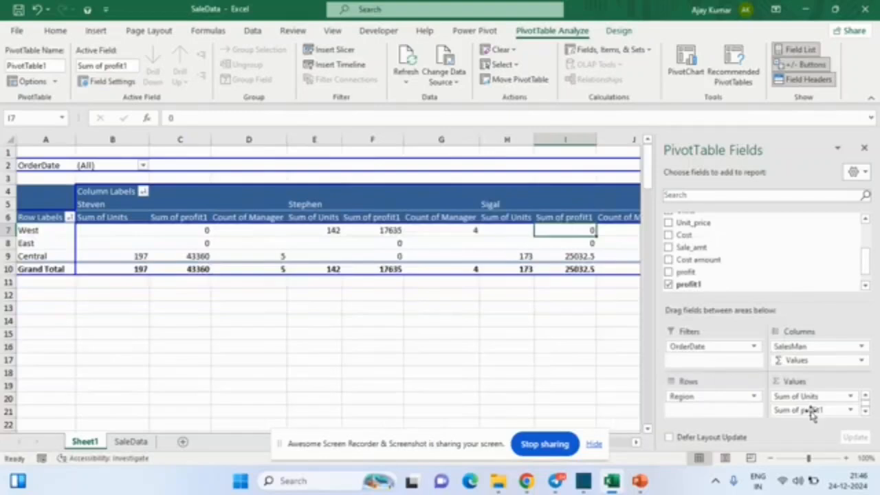
drag(802, 394, 576, 370)
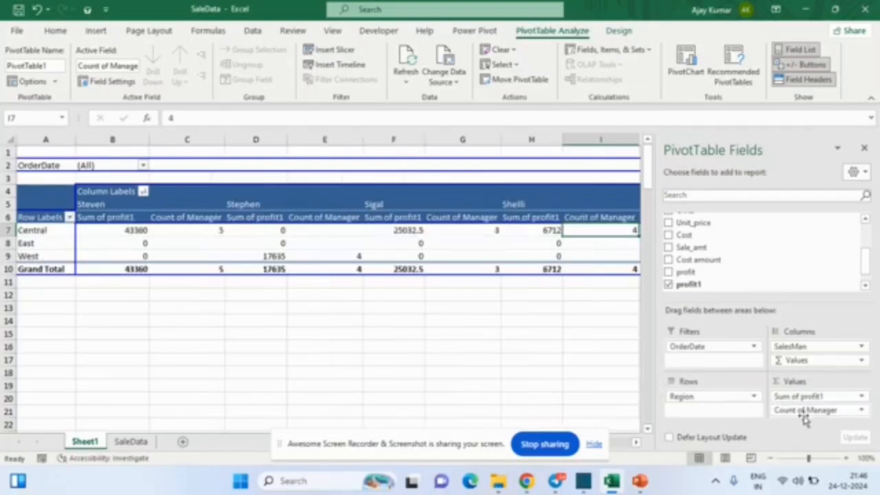
drag(802, 415, 566, 371)
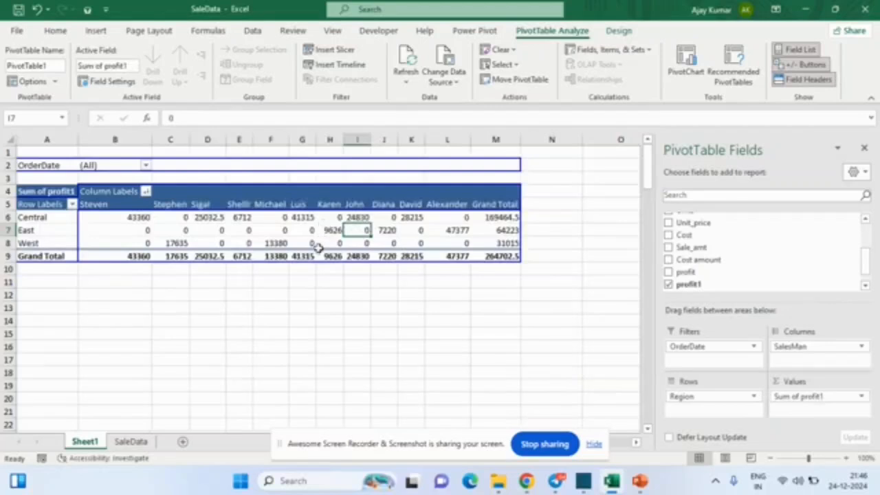
Drill into the first salesman's grand total to list its source records, and delete the generated sheet
double_click(138, 256)
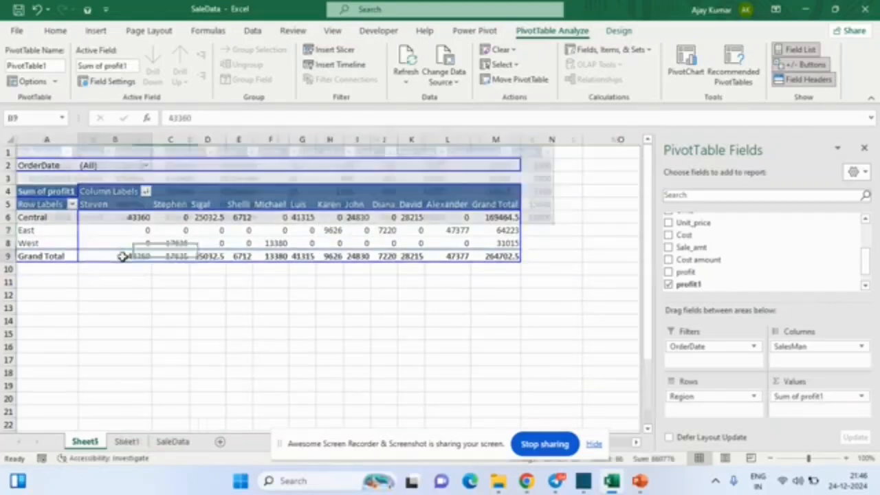
key(alt+h)
key(d)
key(s)
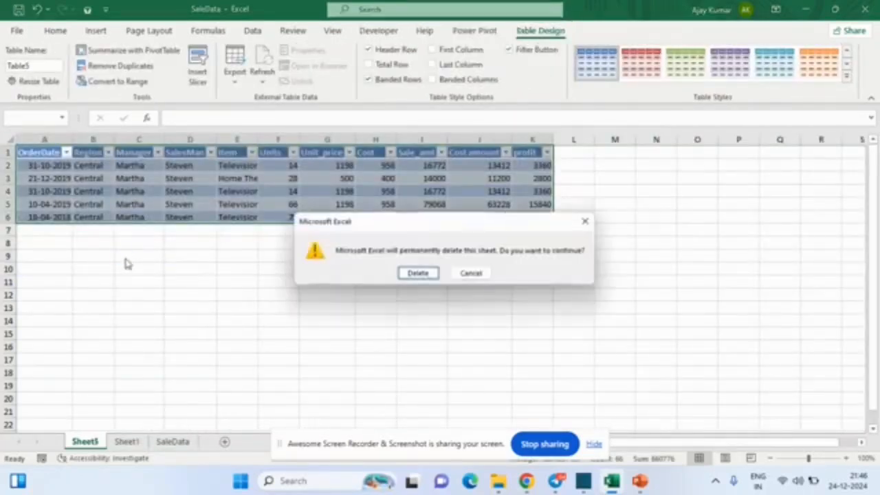
key(Return)
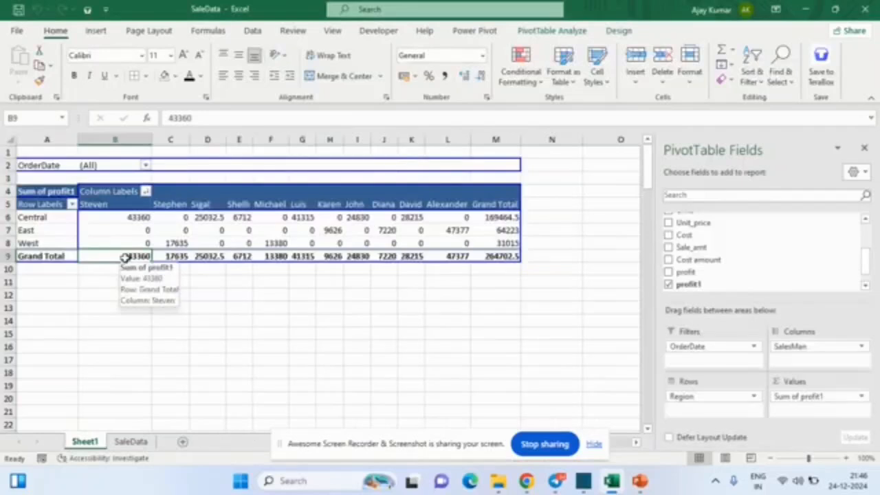
Step through the pivot table's Grand Total row and finish on its overall total in column M
key(Right)
key(Right)
key(Left)
key(Left)
key(Left)
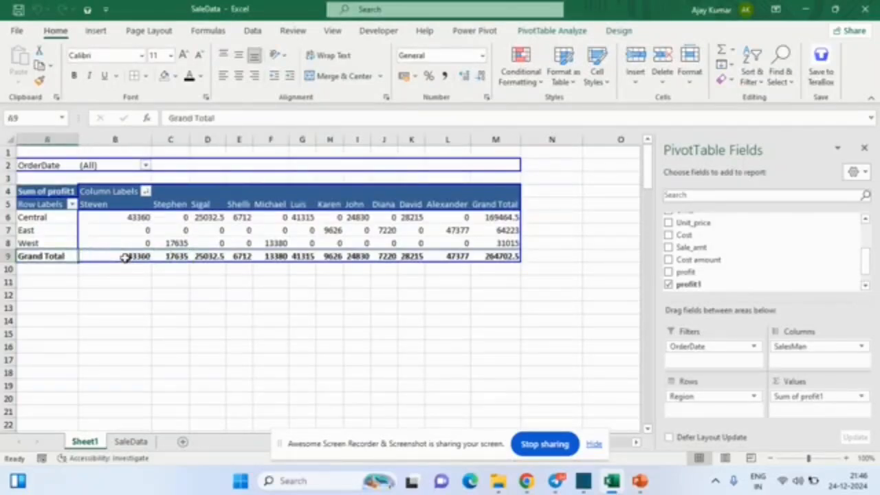
key(Down)
key(Down)
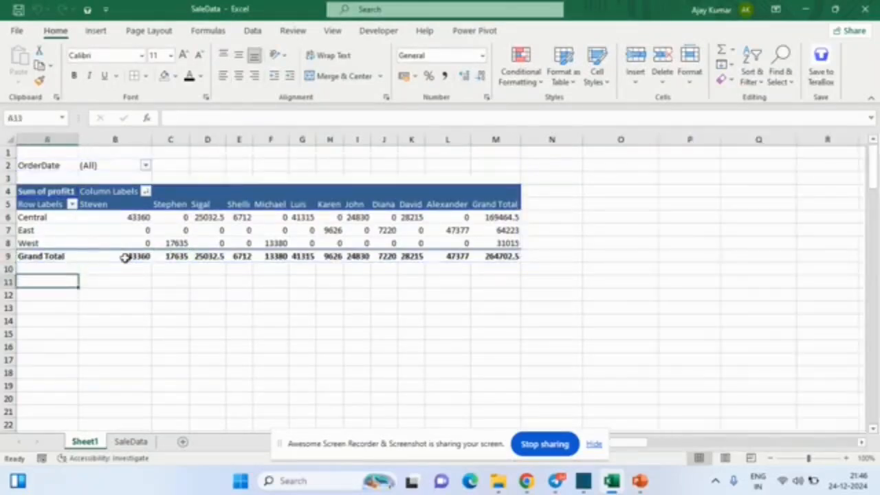
key(Up)
key(Up)
key(Up)
key(Down)
key(ctrl+Right)
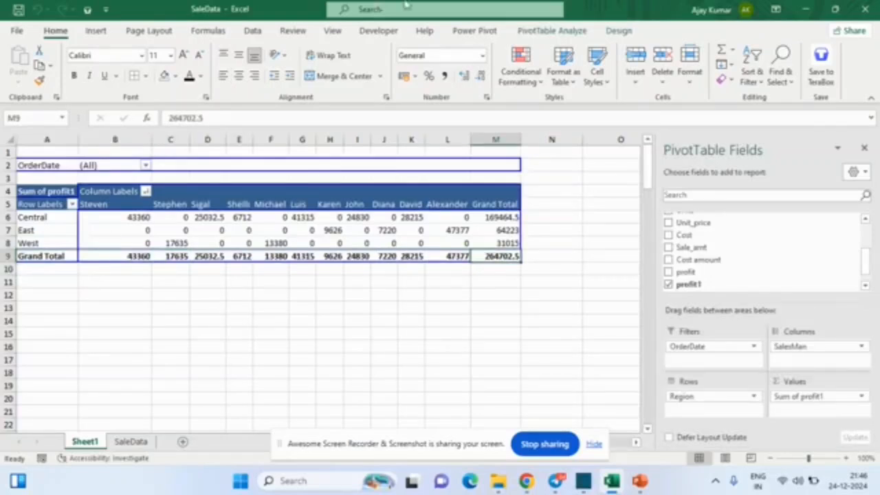
click(568, 31)
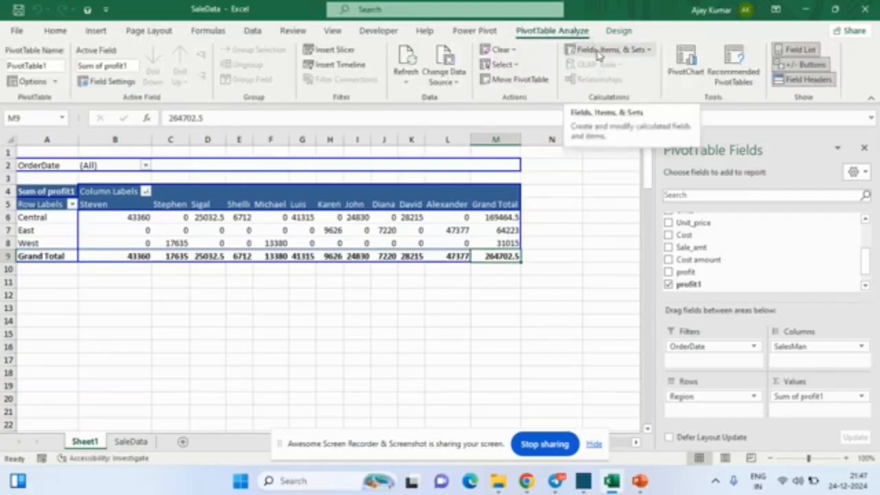
click(595, 48)
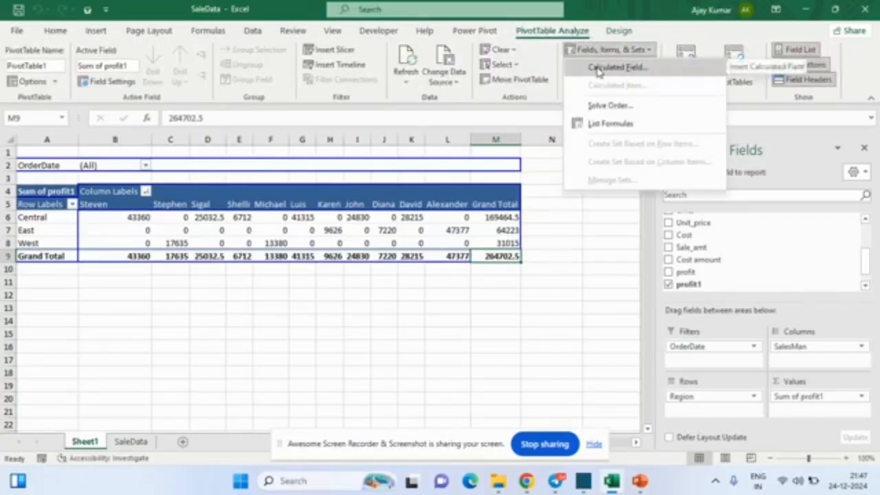
click(598, 69)
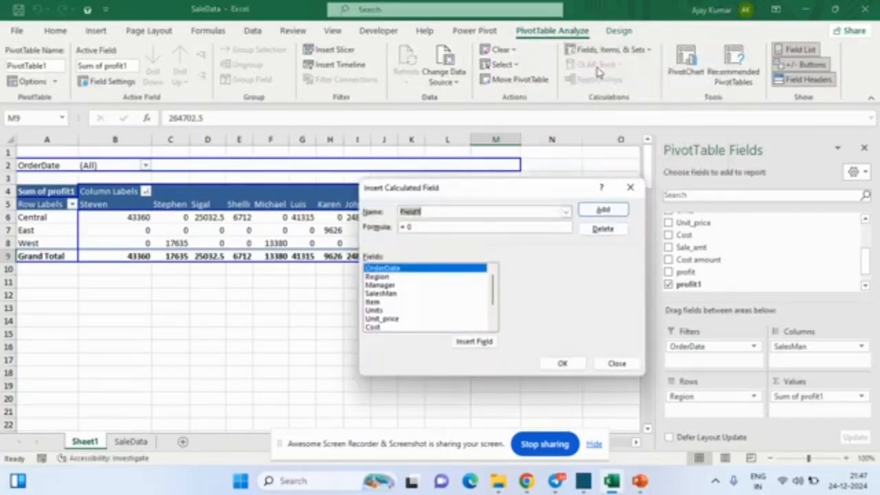
key(Escape)
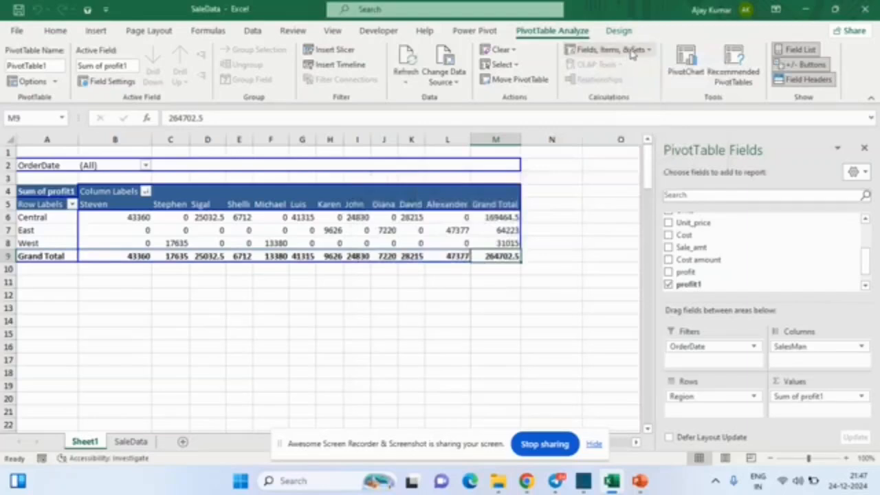
List the pivot table's formulas on a new sheet and examine the profit1 formula in cell C3
click(611, 51)
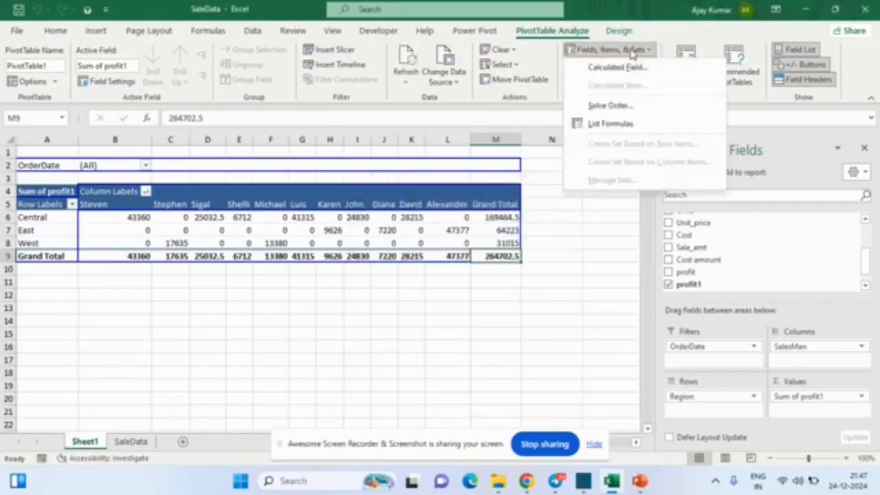
click(622, 127)
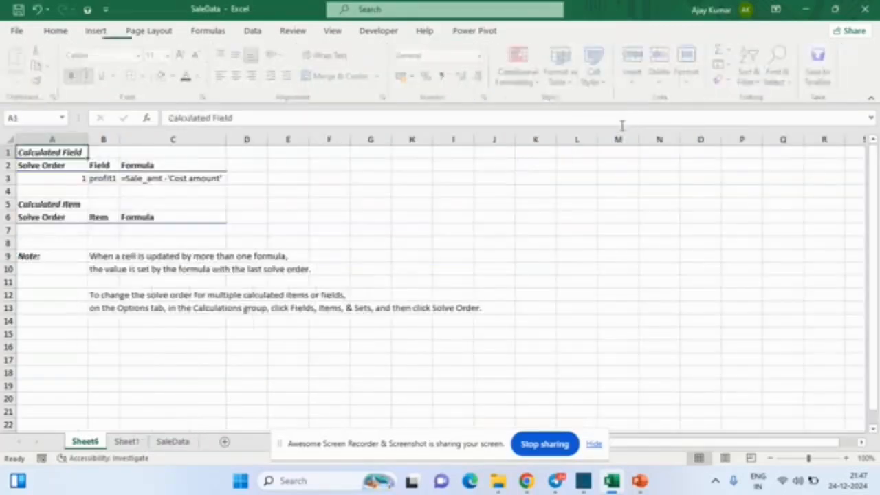
key(Down)
key(Down)
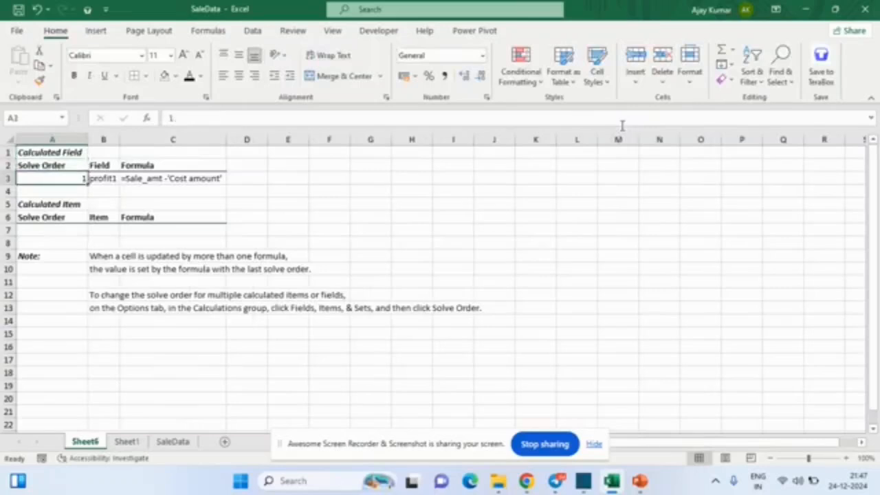
key(Right)
key(Right)
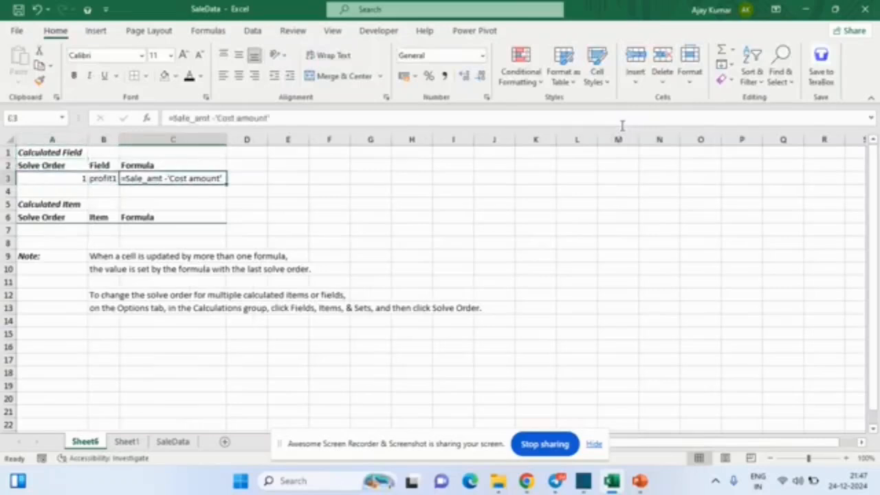
key(alt+h)
key(d)
key(s)
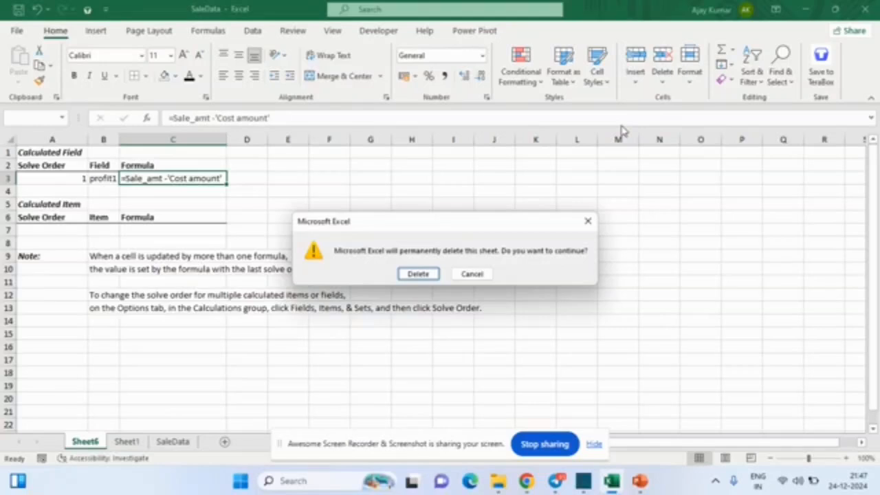
key(Escape)
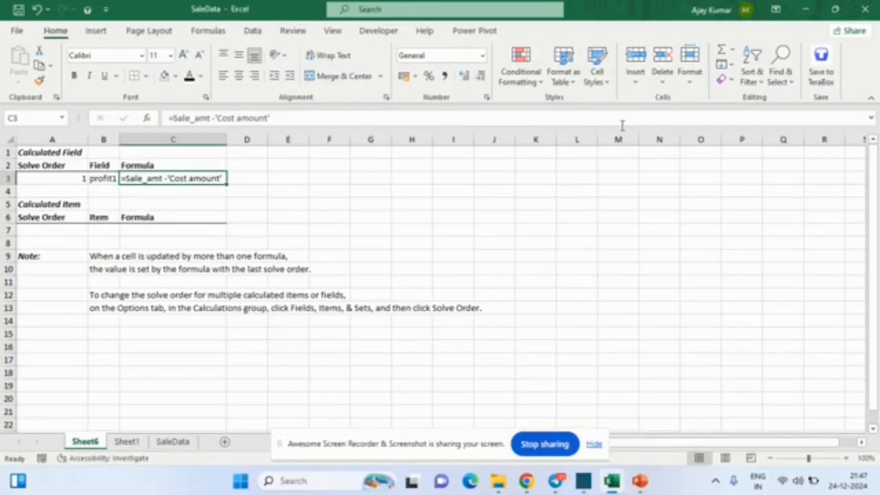
Delete the sheet listing the calculated field formulas and return to the pivot table on Sheet1
key(alt+h)
key(d)
key(s)
key(Return)
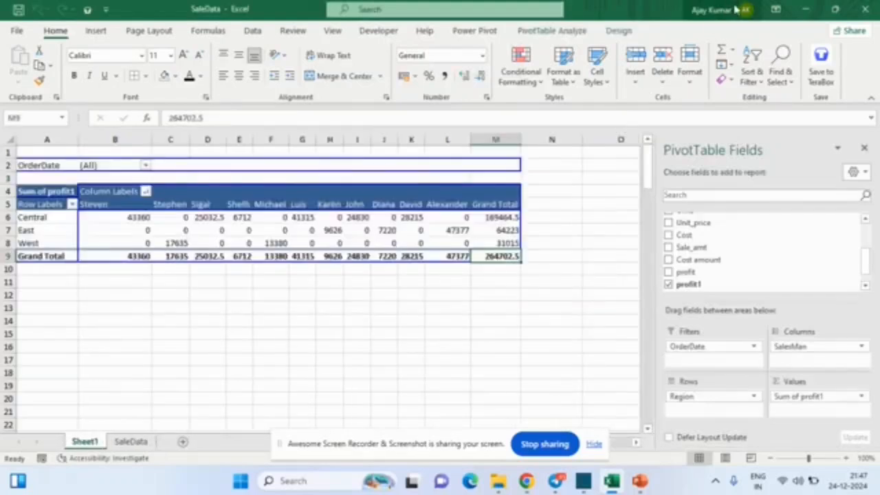
click(553, 31)
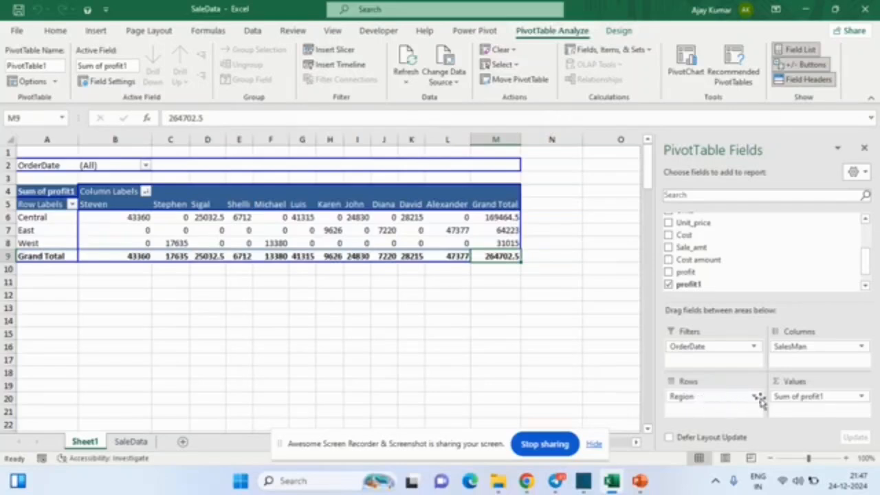
click(58, 84)
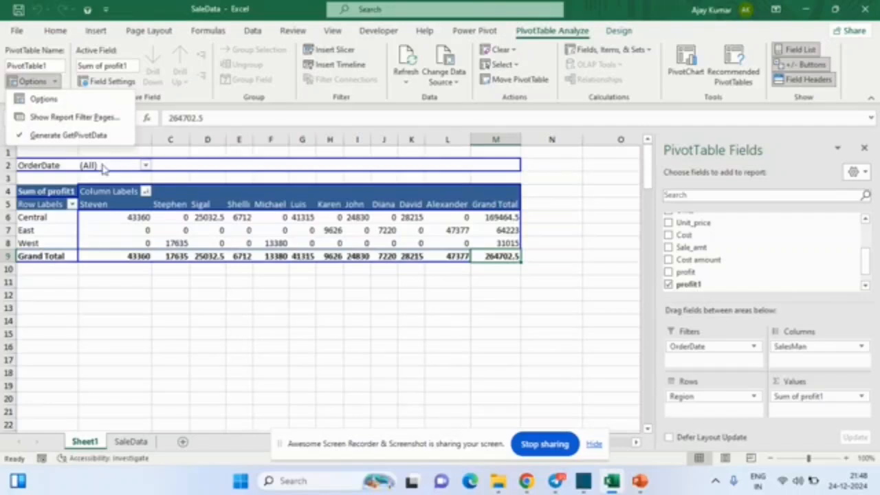
click(94, 119)
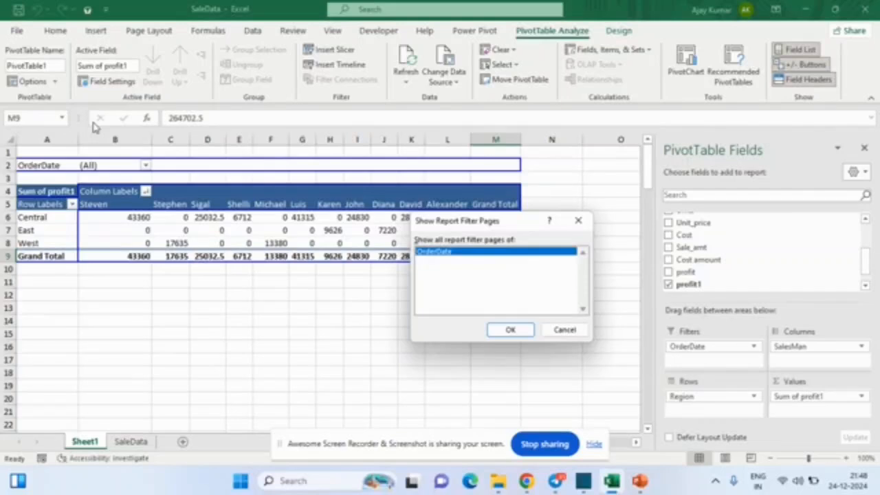
key(Return)
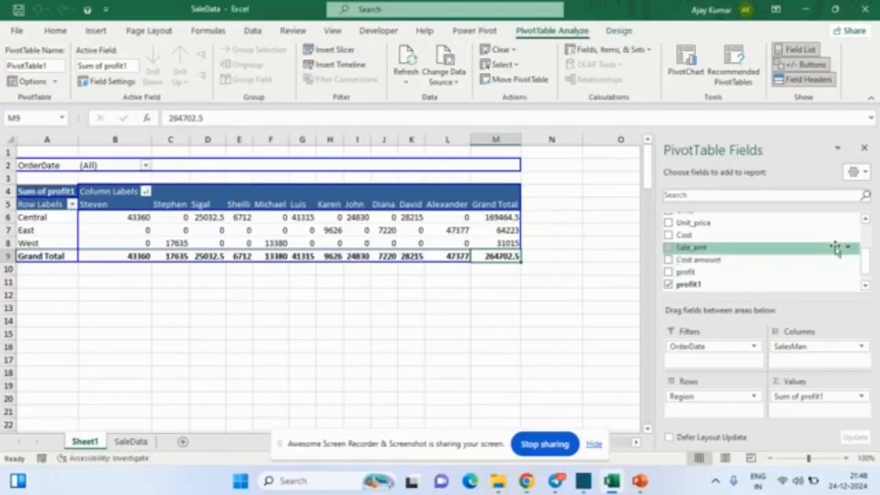
Add the Manager and Item fields to the pivot table's filters alongside OrderDate
drag(864, 260, 866, 232)
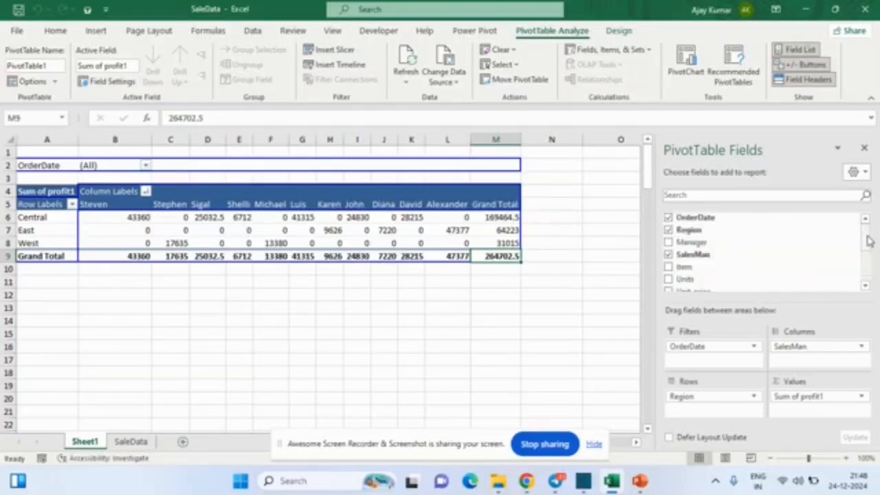
drag(695, 242, 708, 359)
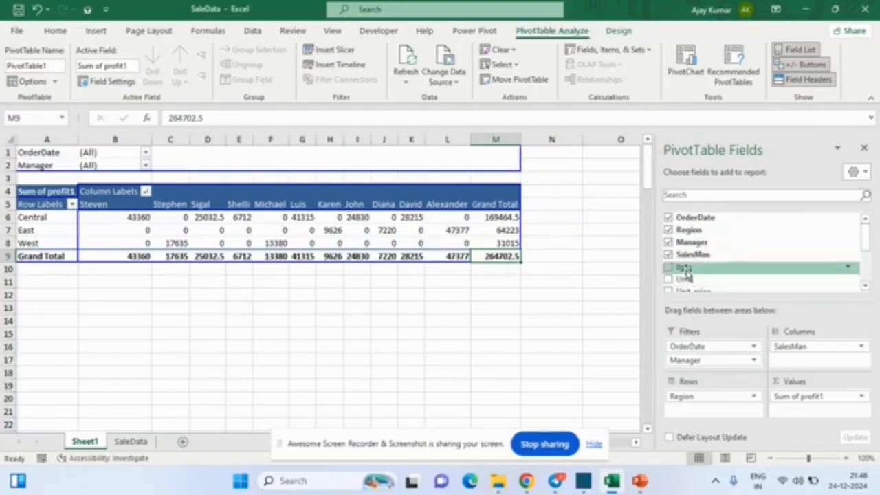
drag(685, 269, 710, 365)
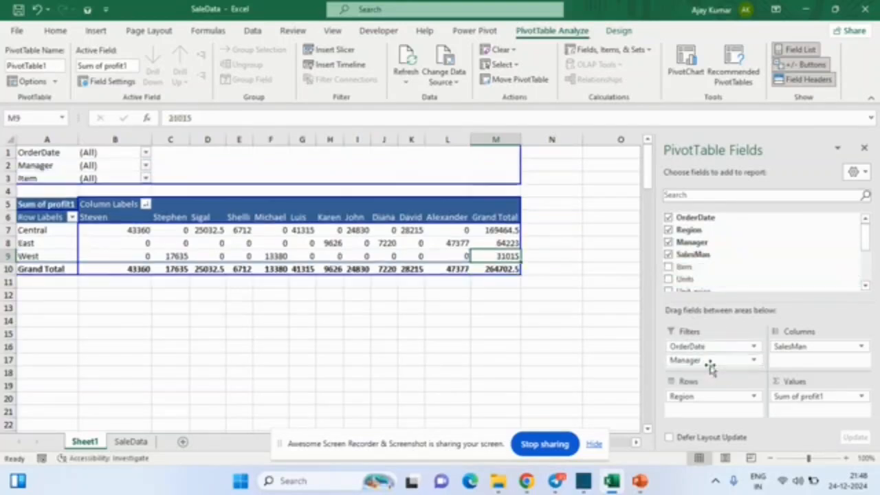
Generate a separate report filter page for each value of the Manager filter field
click(31, 81)
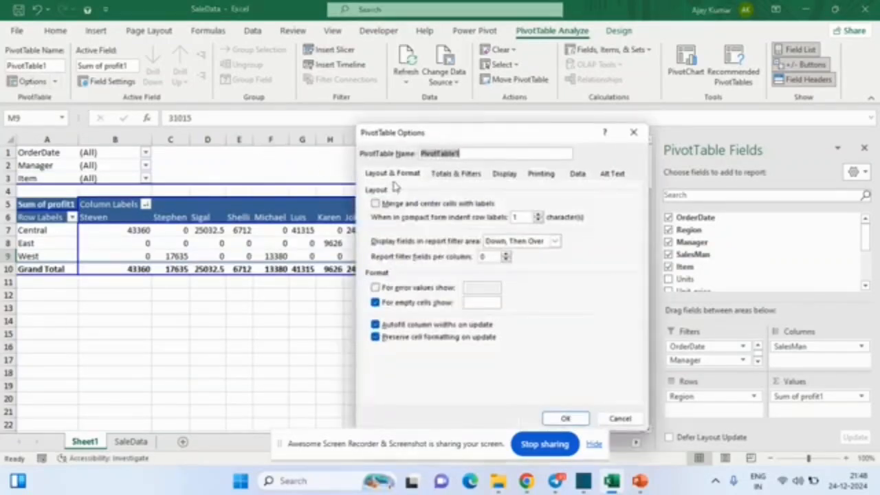
key(Escape)
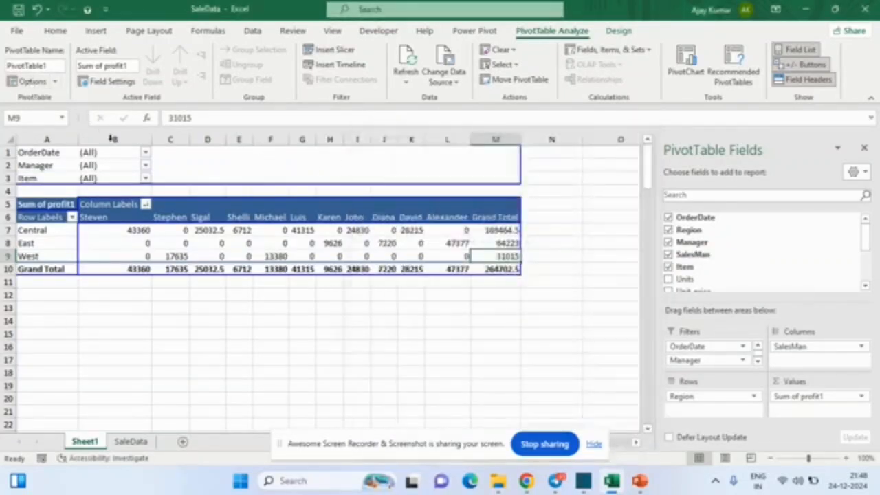
click(55, 82)
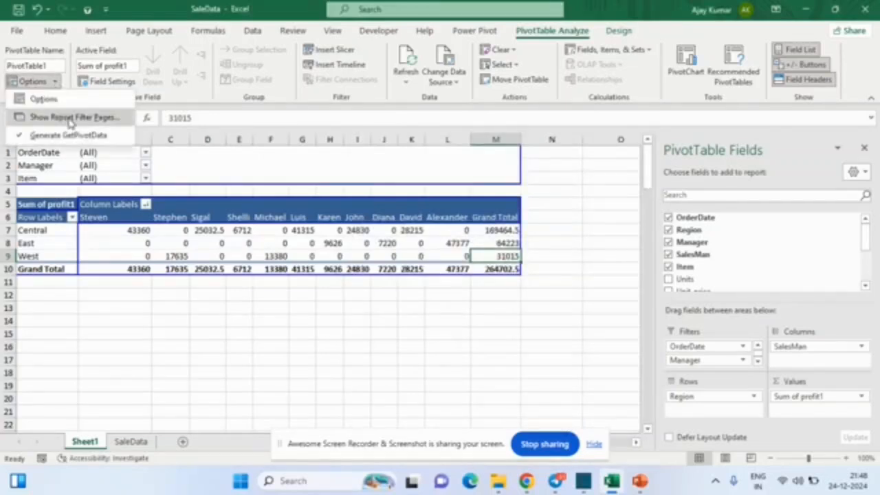
click(69, 120)
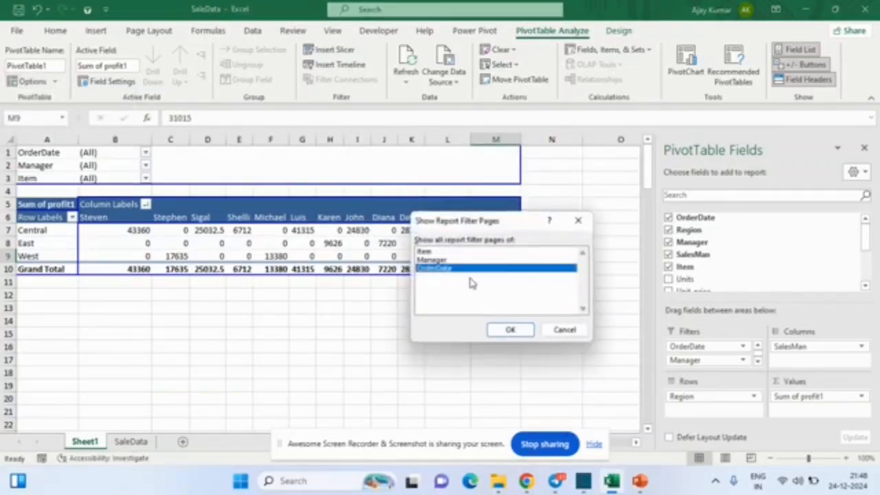
double_click(448, 260)
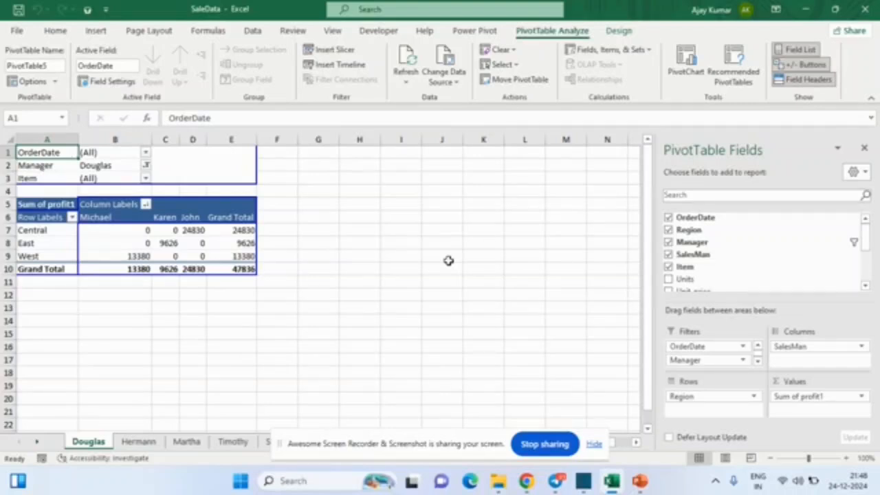
Delete all the generated manager report filter sheets and return to the pivot table on Sheet1
key(alt+h)
key(d)
key(s)
key(Return)
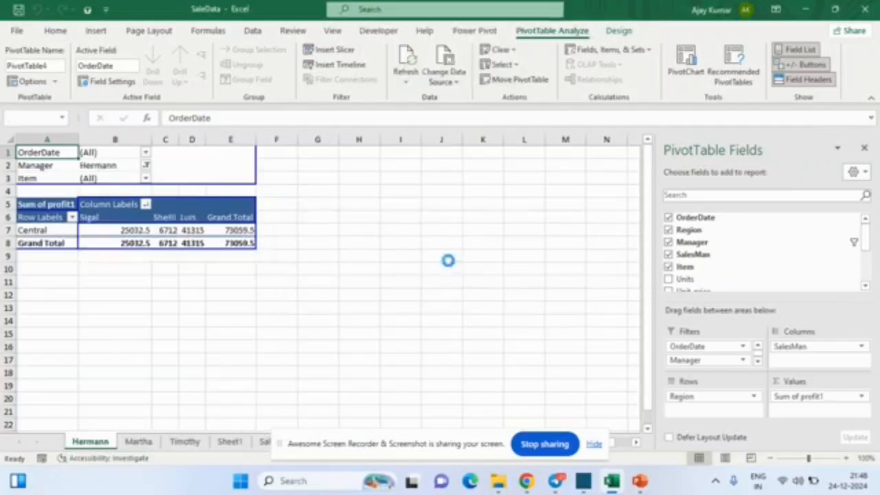
key(alt+h)
key(d)
key(s)
key(Return)
key(alt+h)
key(d)
key(s)
key(Return)
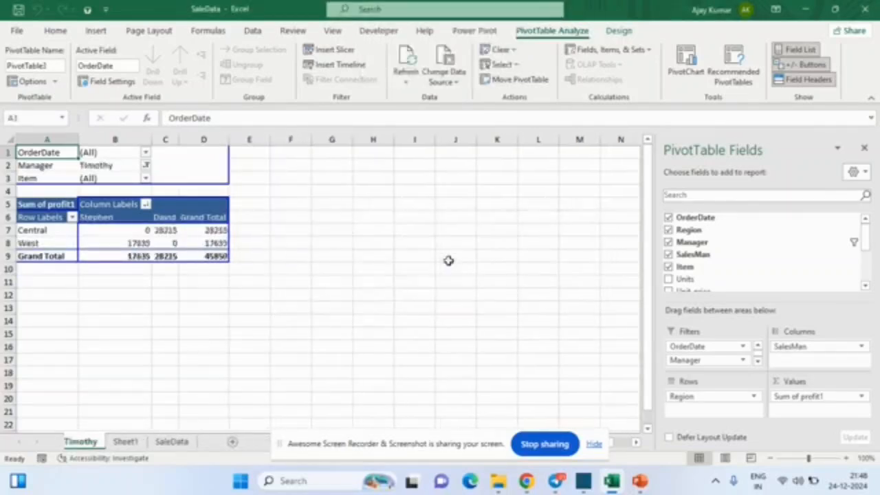
key(alt+h)
key(d)
key(s)
key(Return)
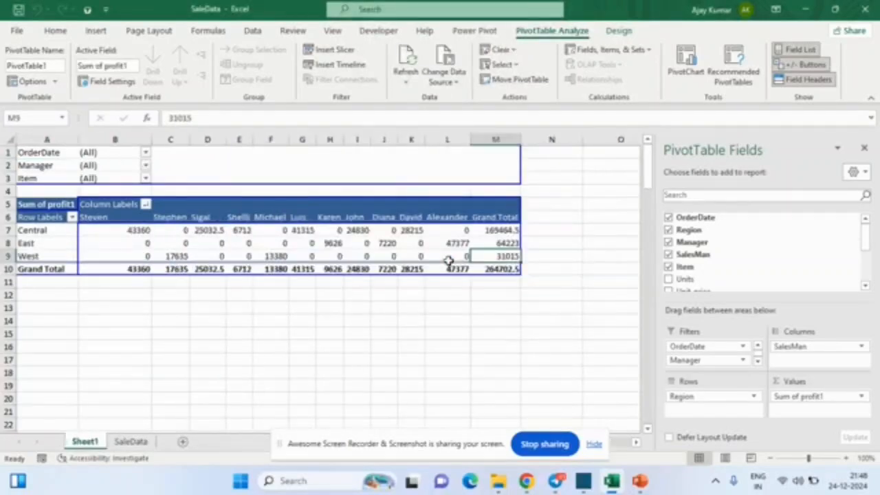
Generate a separate report filter page for each value of the Item filter field
click(55, 82)
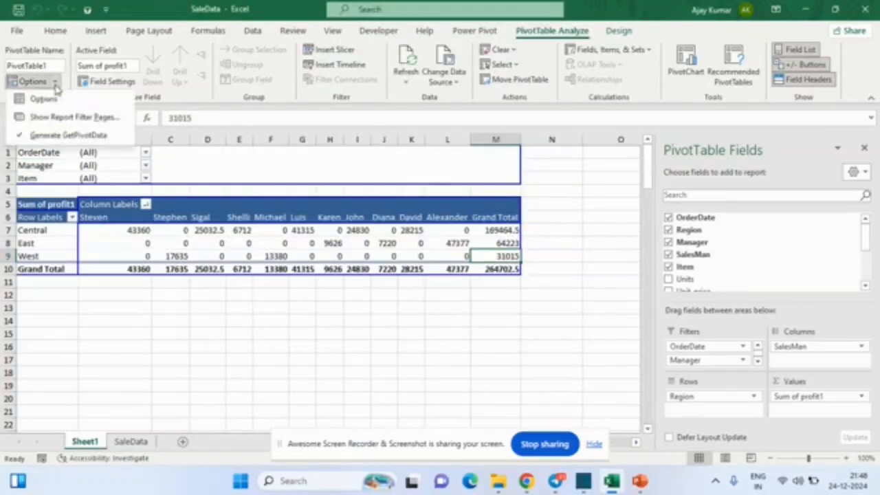
click(73, 118)
click(444, 253)
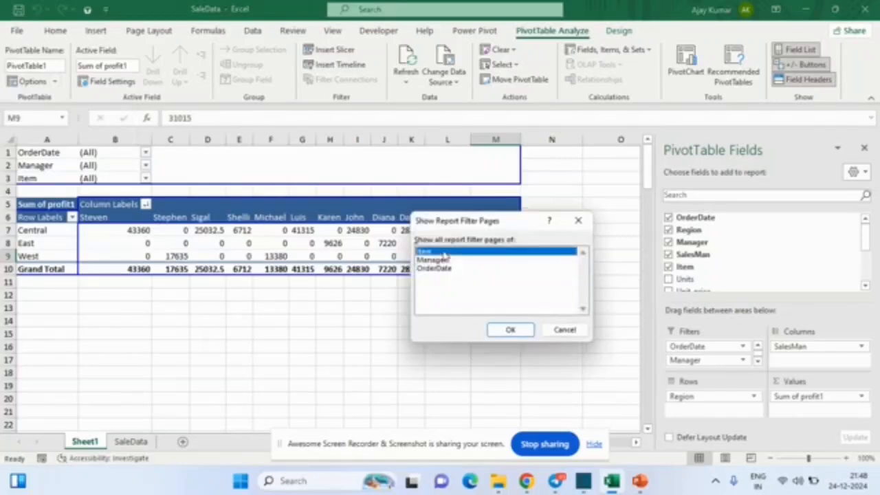
click(519, 332)
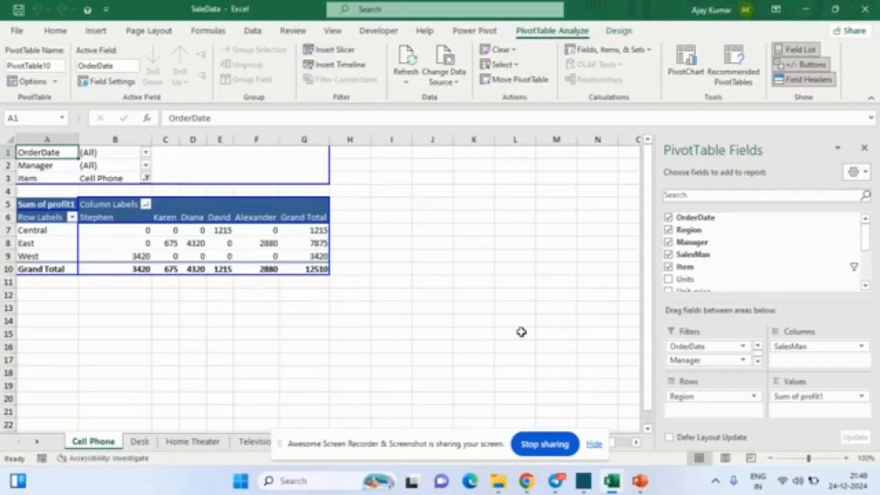
Switch to PowerPoint to check the Pivot Charts point on the Pivot Table Advanced Features slide, and return to the SaleData workbook in Excel
key(alt+Tab)
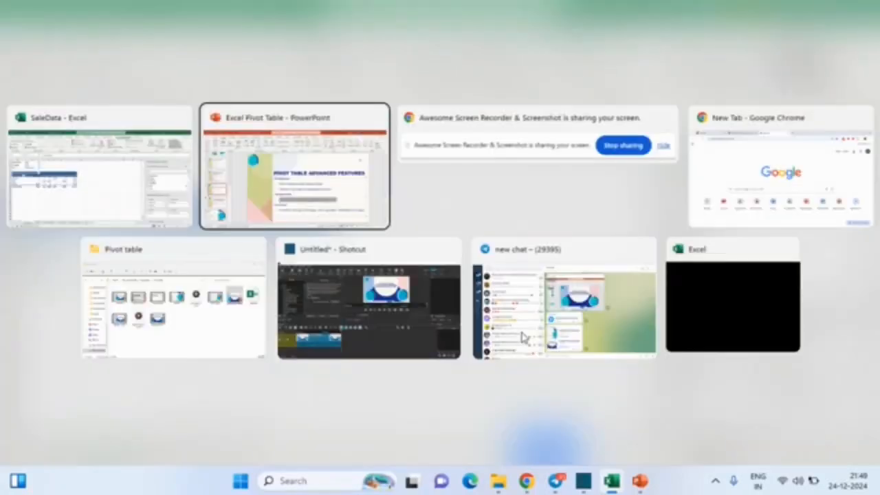
drag(522, 335, 530, 369)
click(543, 398)
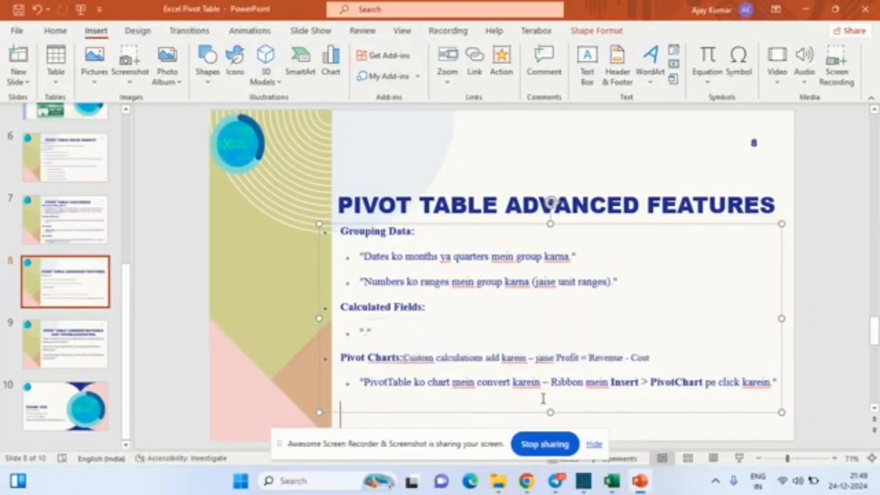
key(alt+Tab)
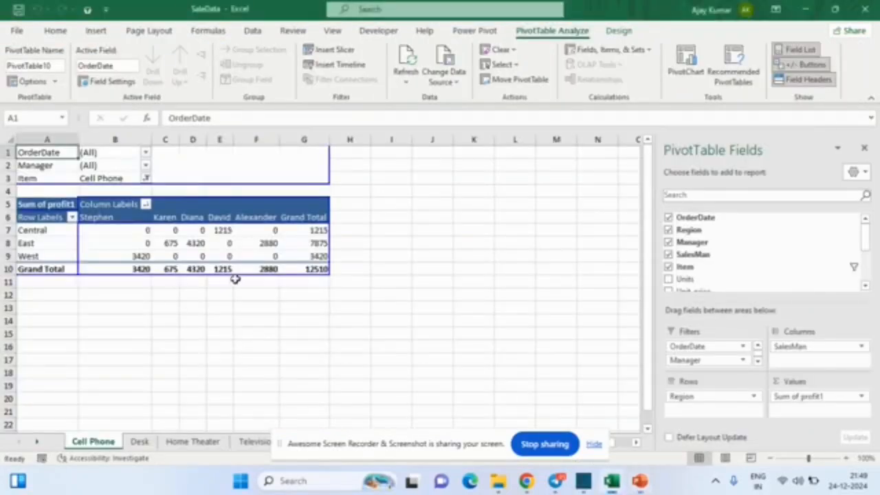
Insert a clustered column PivotChart from the pivot table on the Cell Phone sheet
click(289, 270)
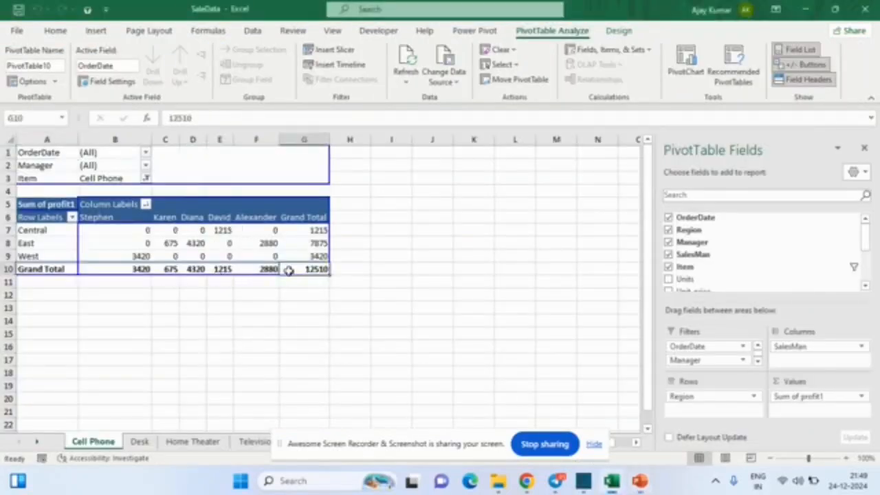
click(616, 30)
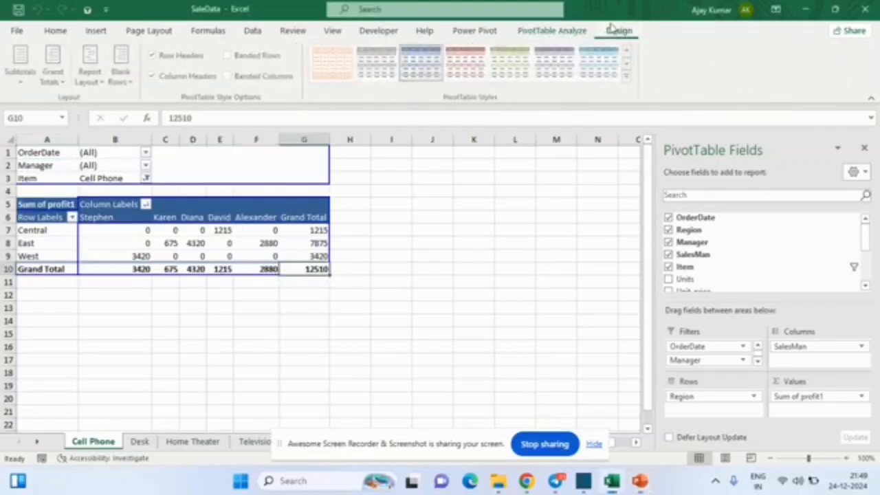
click(569, 31)
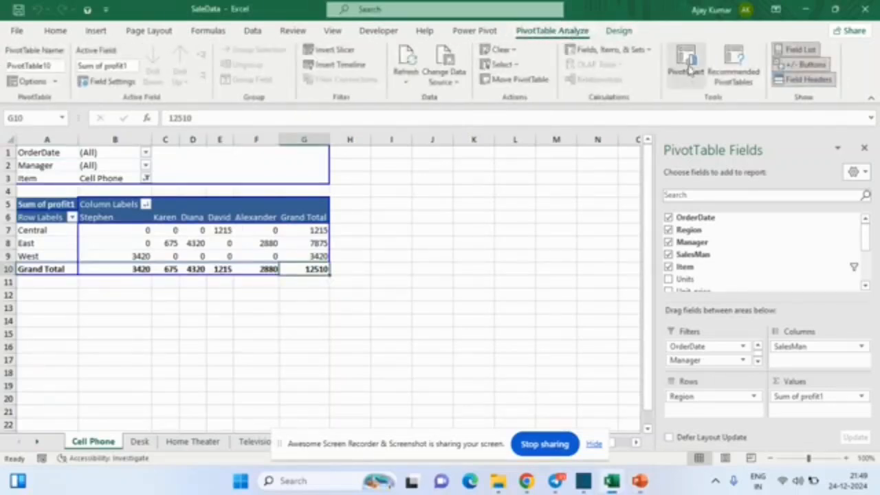
click(690, 70)
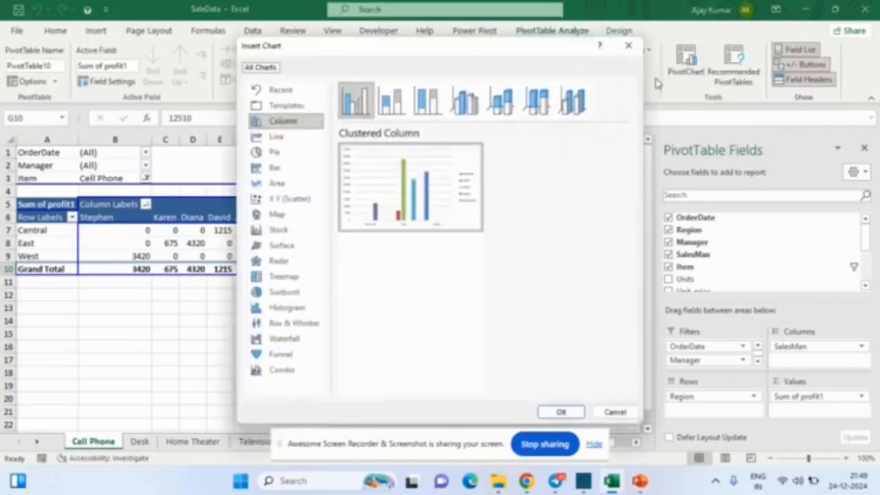
mouse_move(413, 154)
click(560, 412)
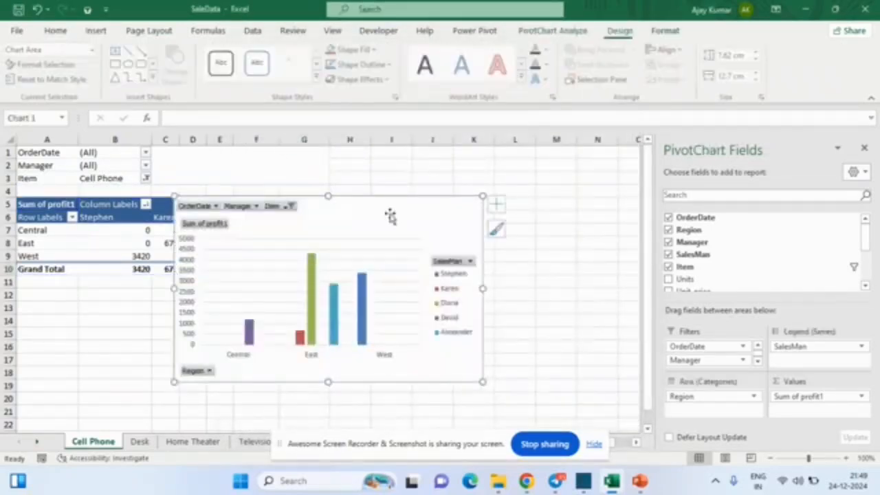
Move the PivotChart to the right of the Grand Total column so it no longer covers the pivot table
double_click(477, 195)
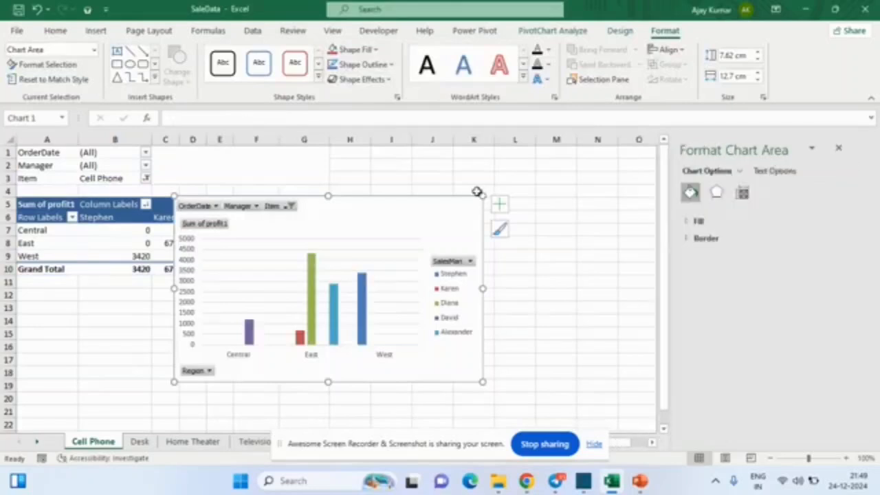
drag(477, 192, 564, 156)
click(417, 207)
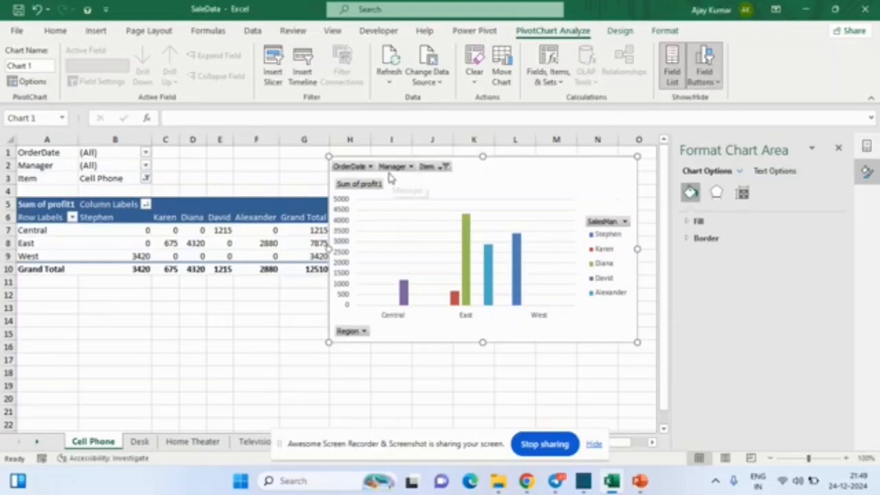
Hide all field buttons on the PivotChart and narrow the chart slightly from its left edge
click(714, 84)
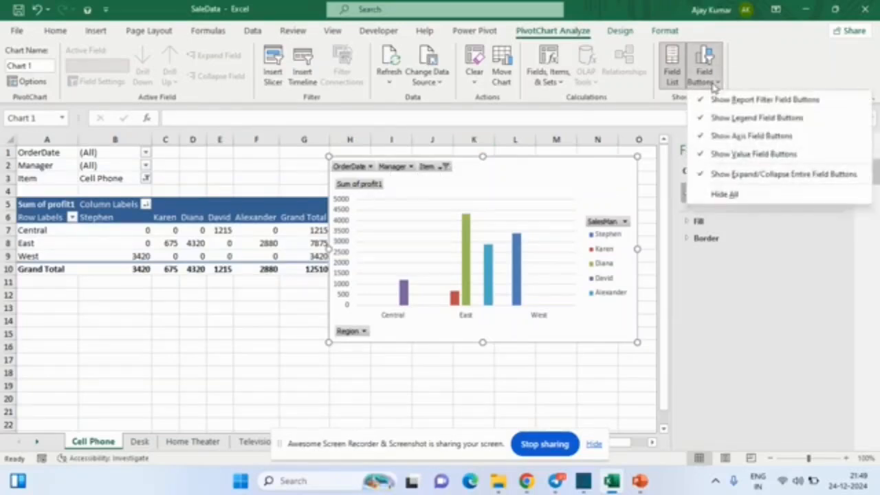
click(724, 194)
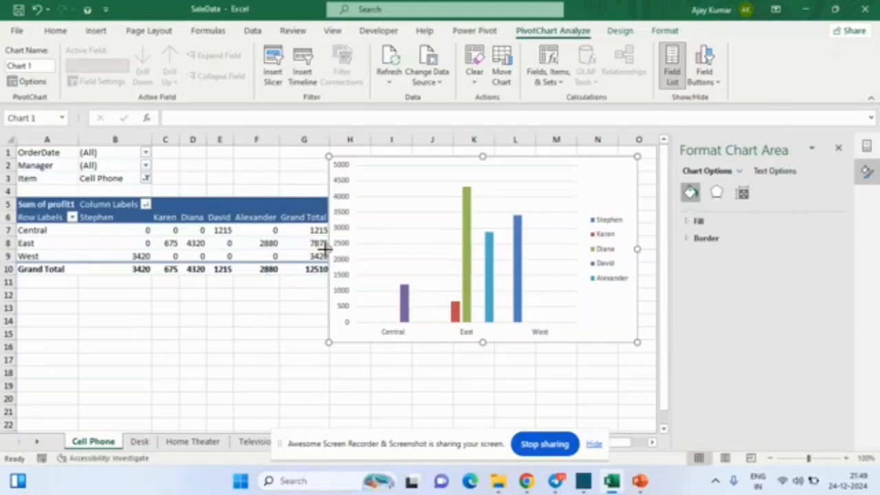
drag(325, 248, 343, 248)
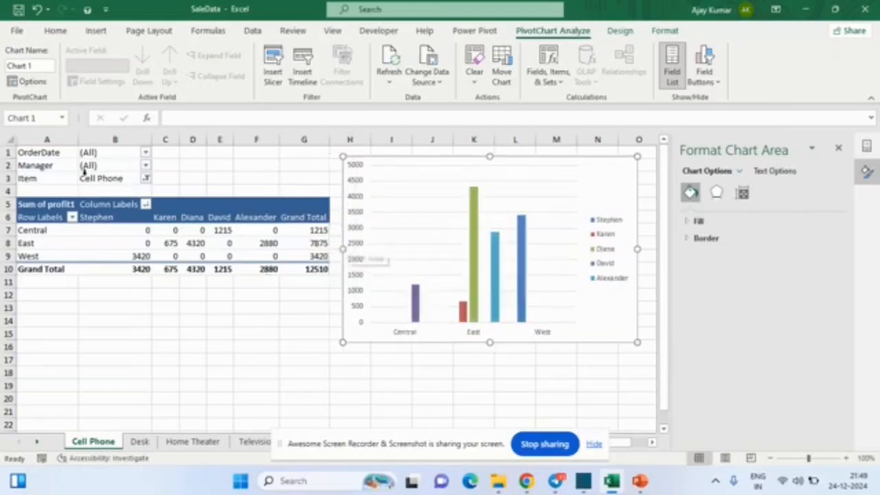
key(Escape)
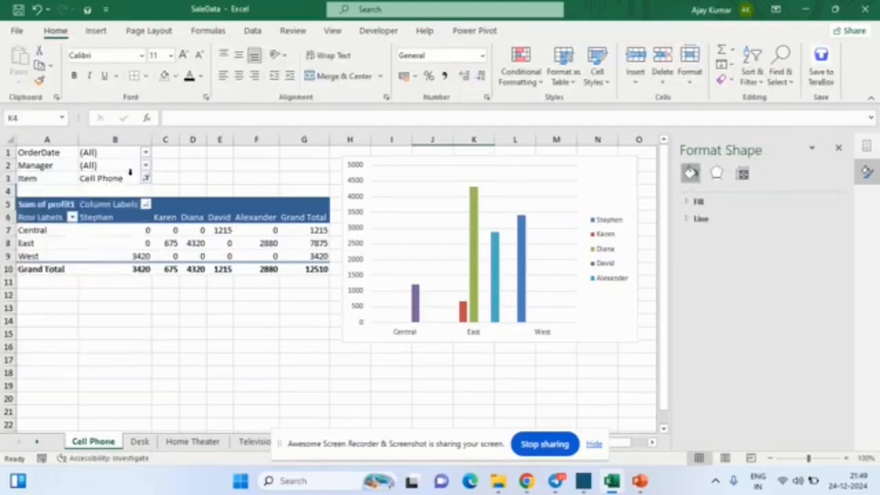
Filter the Cell Phone pivot table by the second manager listed in the Manager filter
click(126, 166)
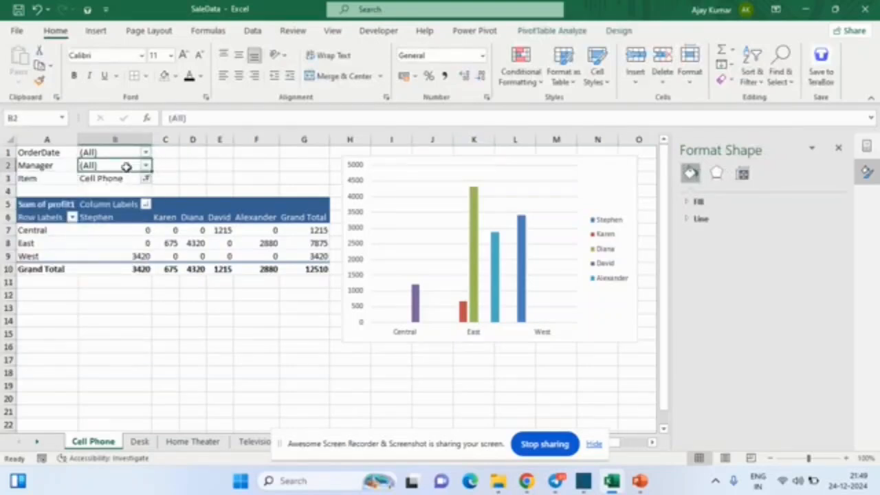
key(Down)
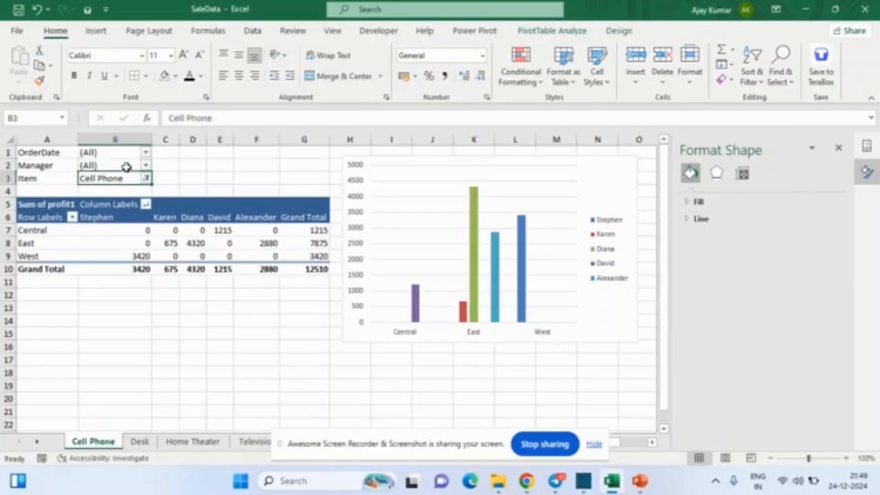
key(Up)
key(alt+Down)
key(Down)
key(Down)
key(Down)
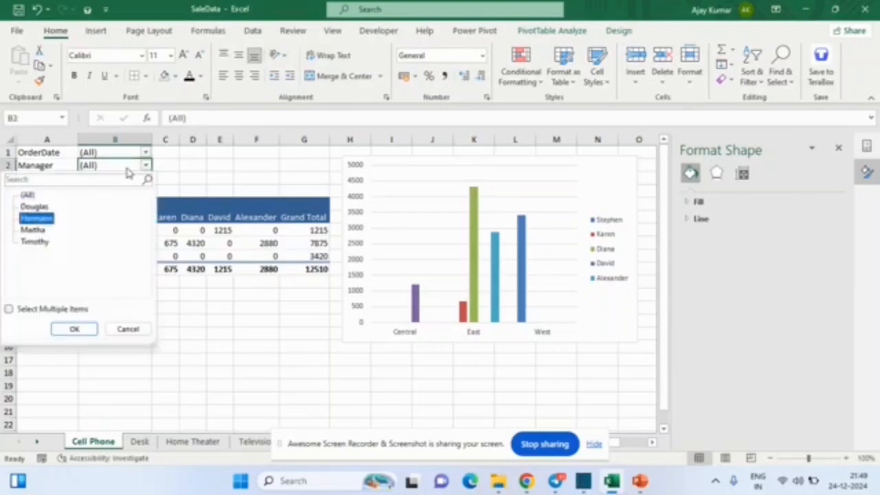
key(Return)
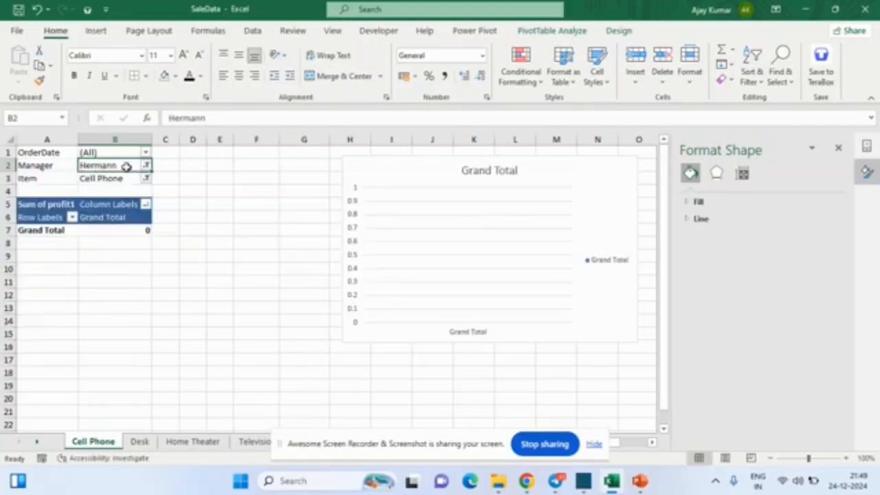
Switch the Manager filter to the first listed manager and then to the third to compare the chart
key(alt+Down)
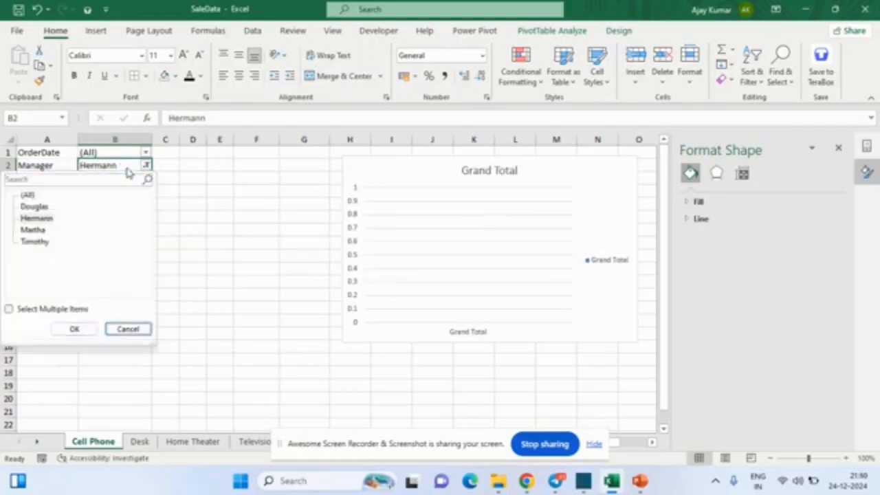
key(Up)
key(Return)
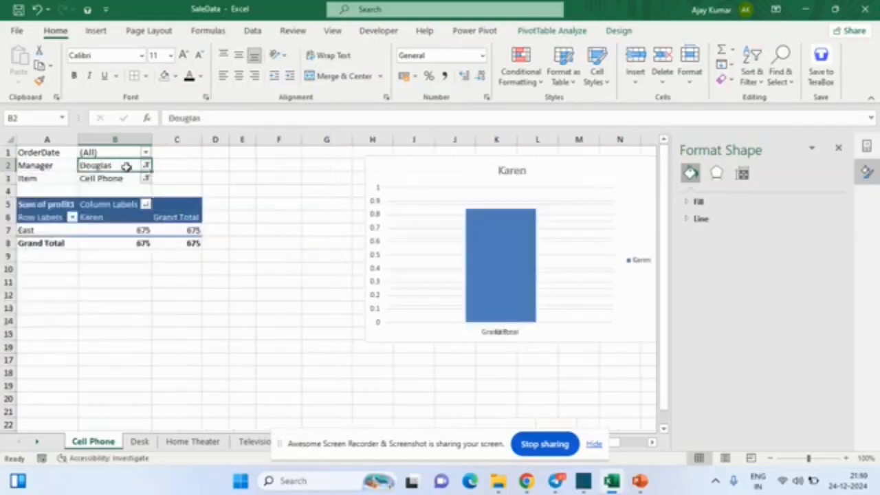
key(alt+Down)
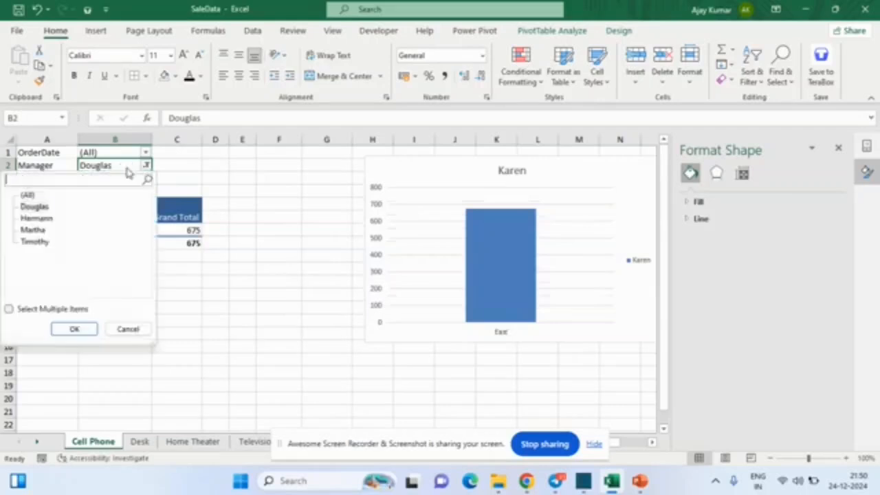
key(Down)
key(Down)
key(Escape)
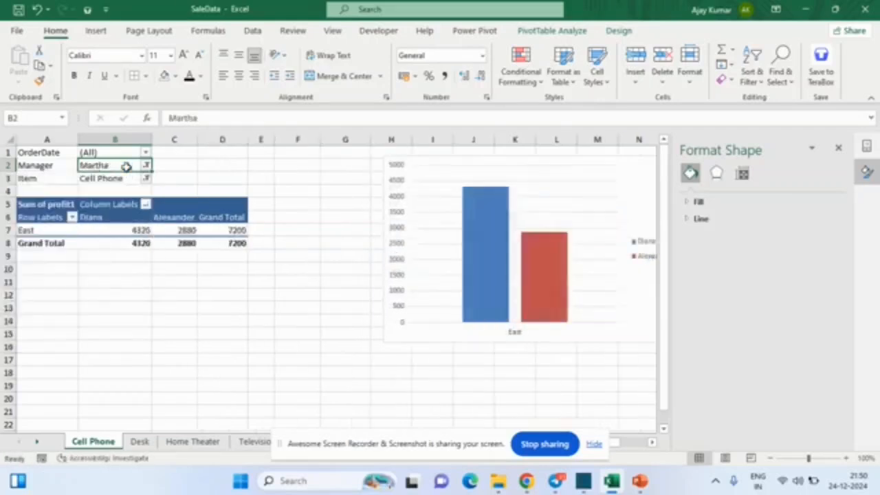
Set the Manager filter to the last manager in the list
key(alt+Down)
key(Down)
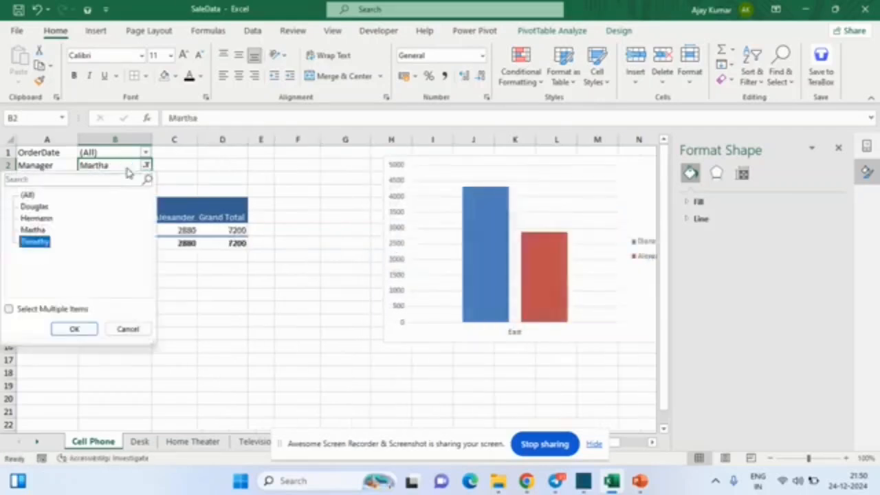
key(Escape)
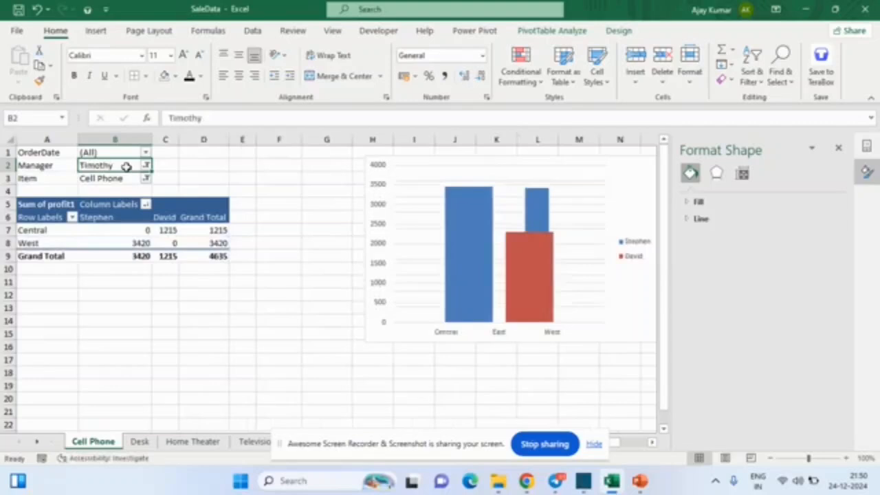
Reset the Manager report filter of the Cell Phone pivot table to (All)
key(alt+Down)
key(Up)
key(Up)
key(Up)
key(Up)
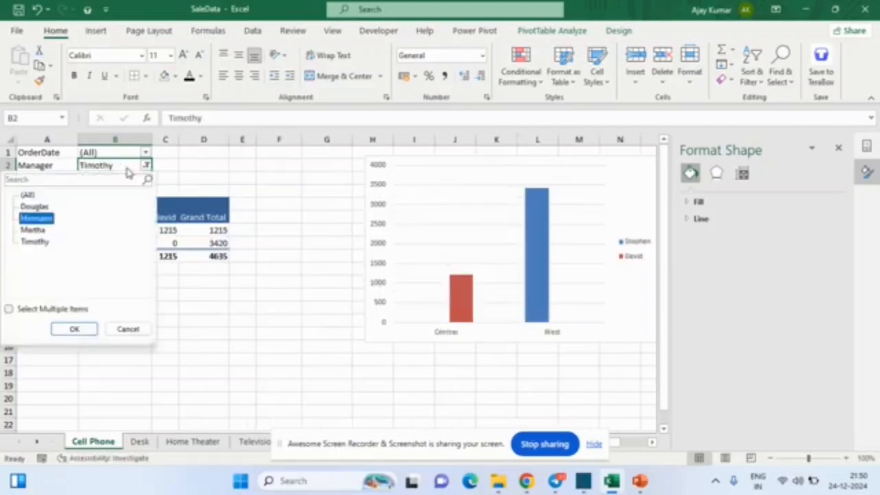
key(Return)
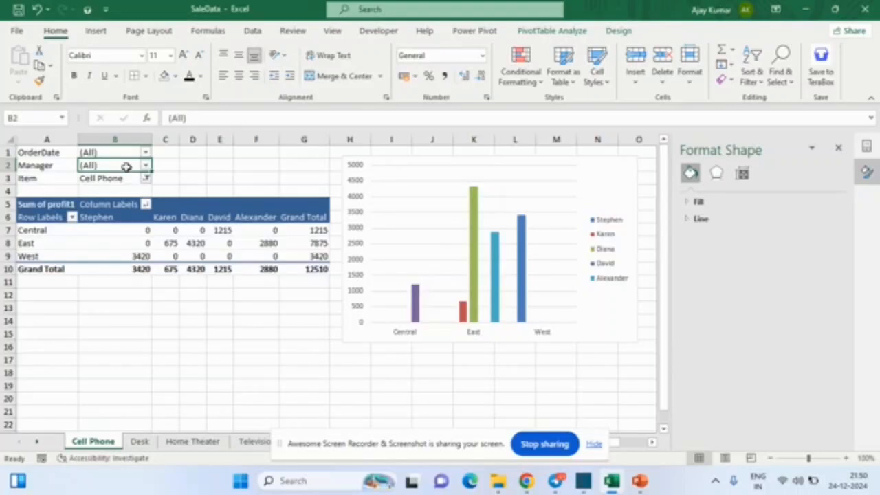
Insert slicers for the Manager and Units fields of the Cell Phone pivot table
click(568, 30)
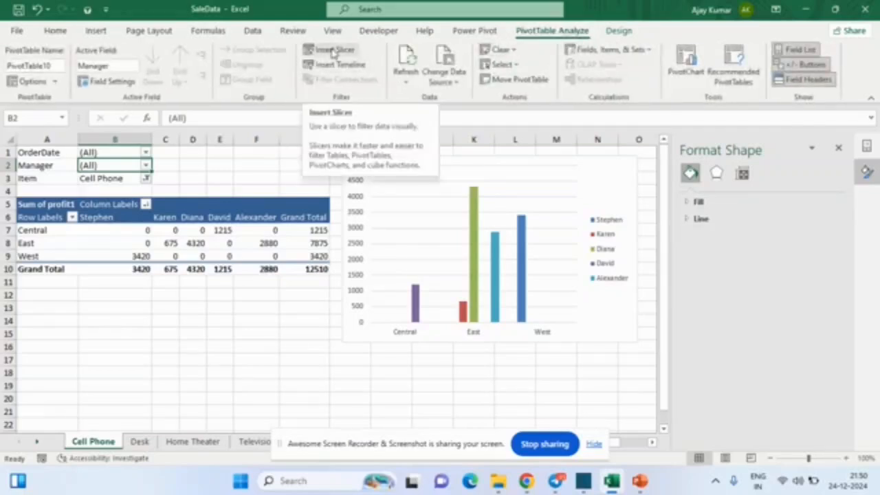
click(333, 53)
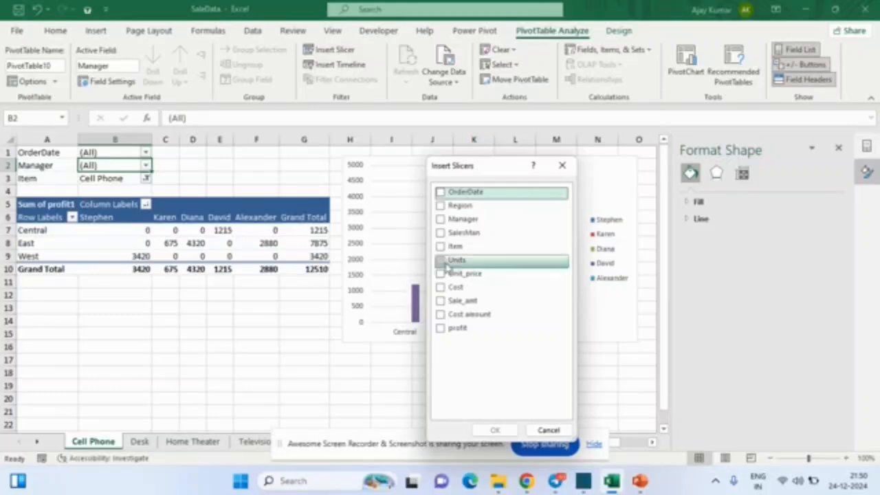
click(441, 218)
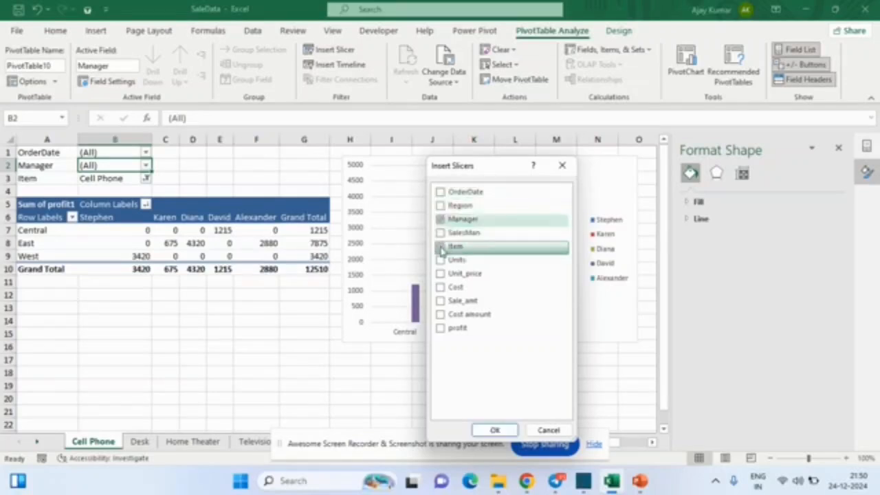
click(440, 248)
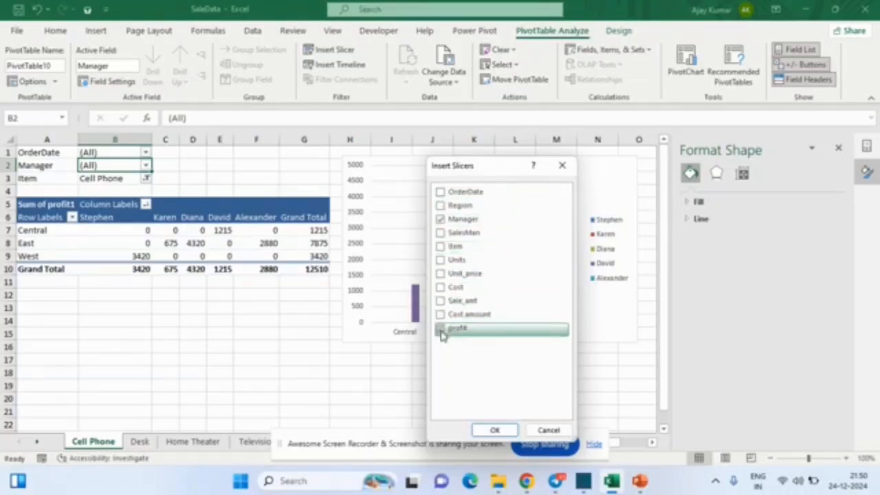
click(440, 329)
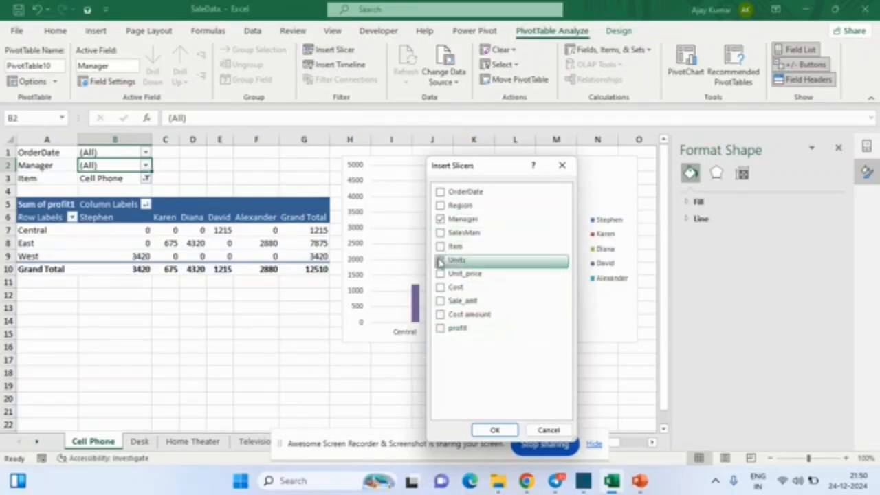
click(440, 261)
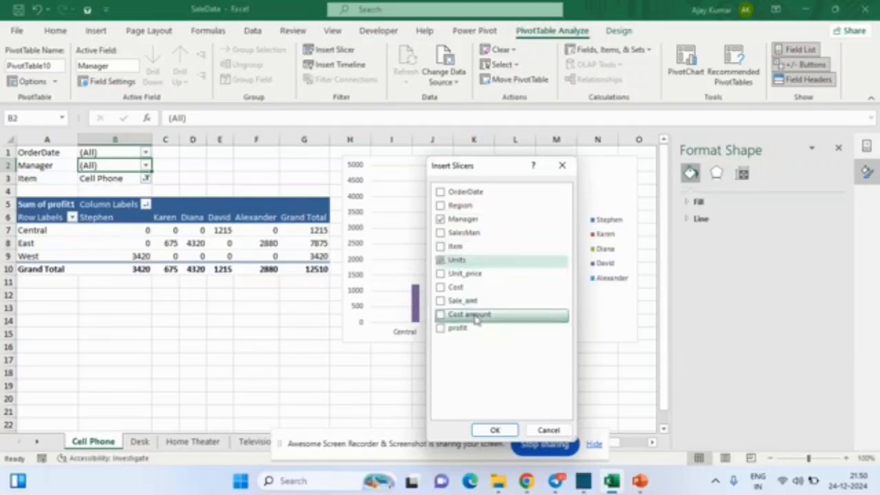
click(494, 430)
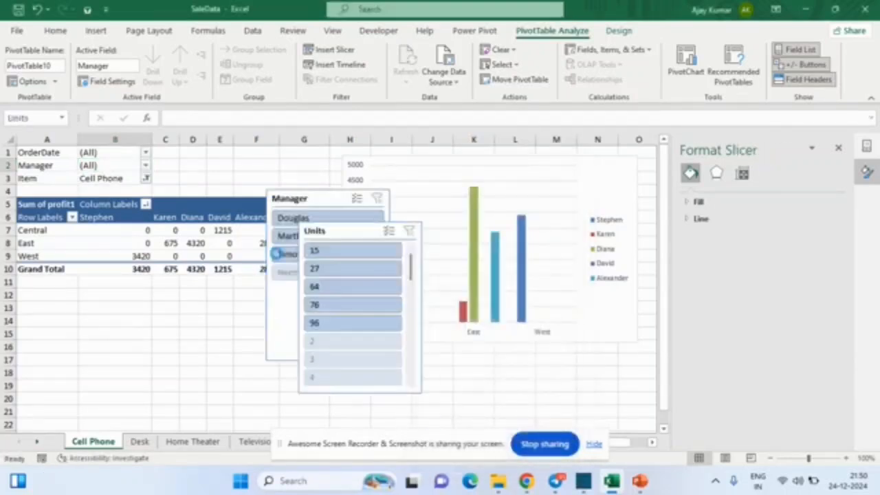
Place the Manager and Units slicers side by side below the pivot table, with Manager under columns A and B
click(324, 202)
drag(323, 201, 101, 282)
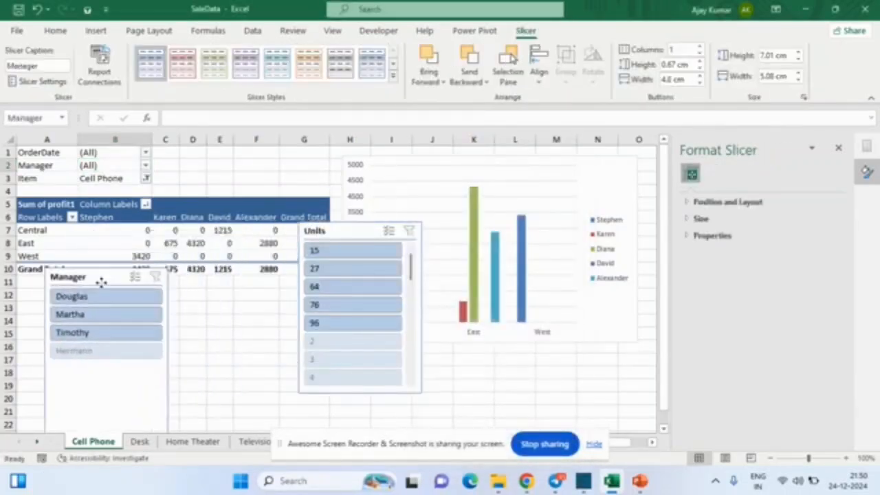
drag(338, 232, 260, 278)
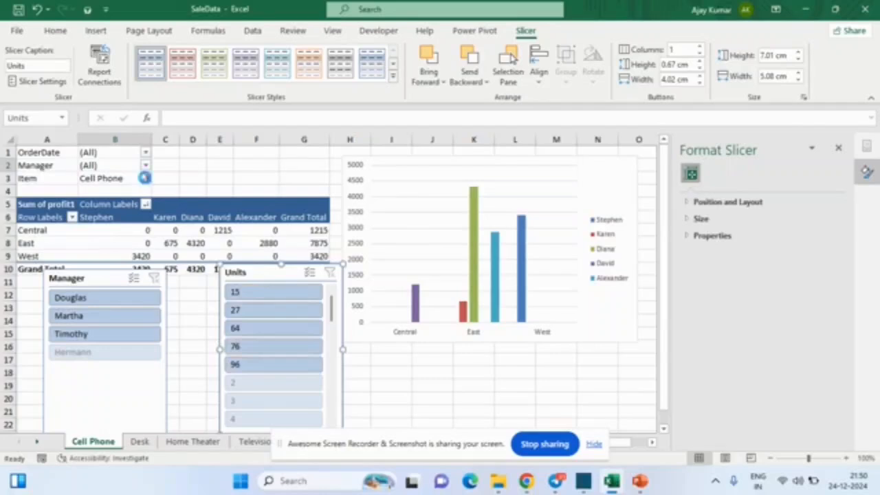
Set the Item report filter of the pivot table to (All)
click(144, 178)
click(145, 178)
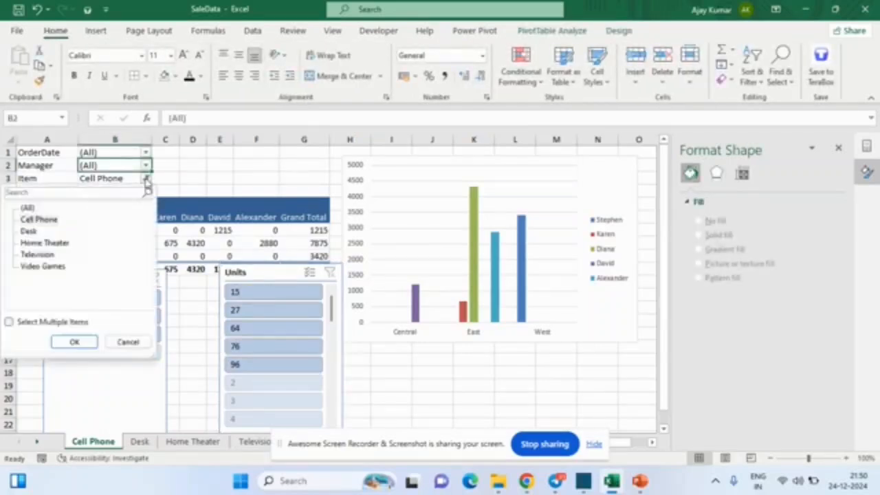
click(37, 209)
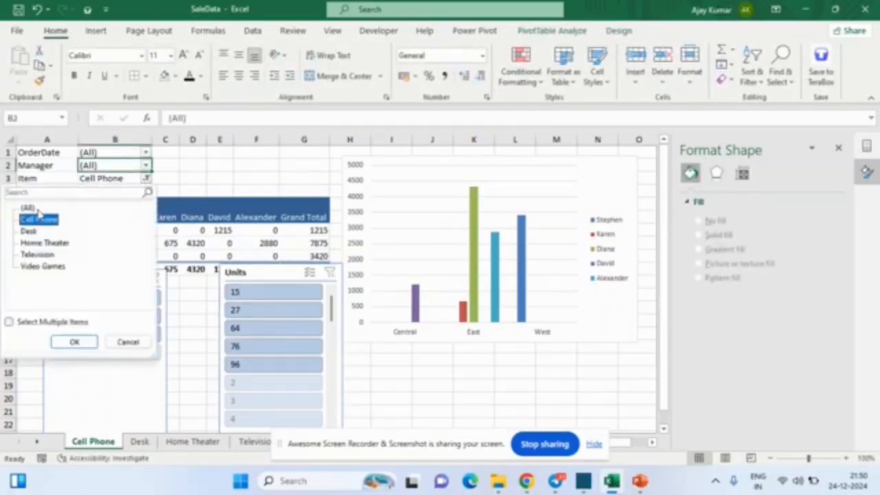
click(30, 207)
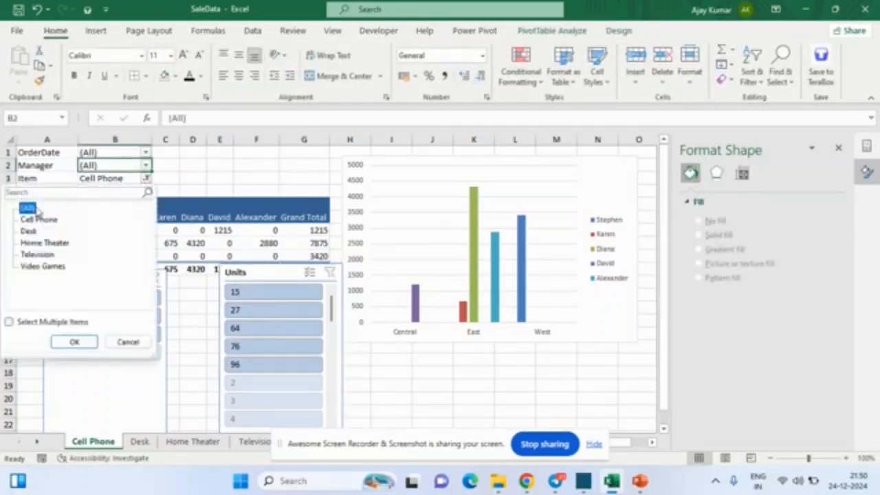
click(81, 344)
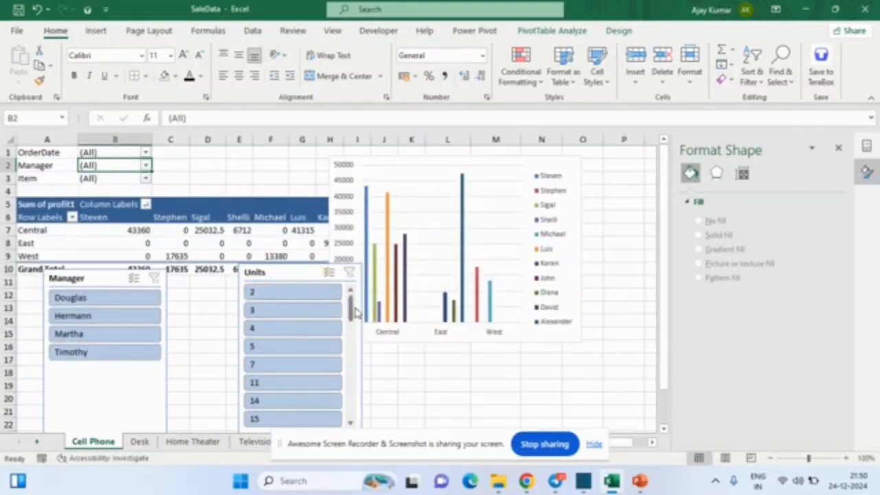
Filter the pivot table to 96 in the Units slicer and clear that filter again
drag(349, 305, 347, 419)
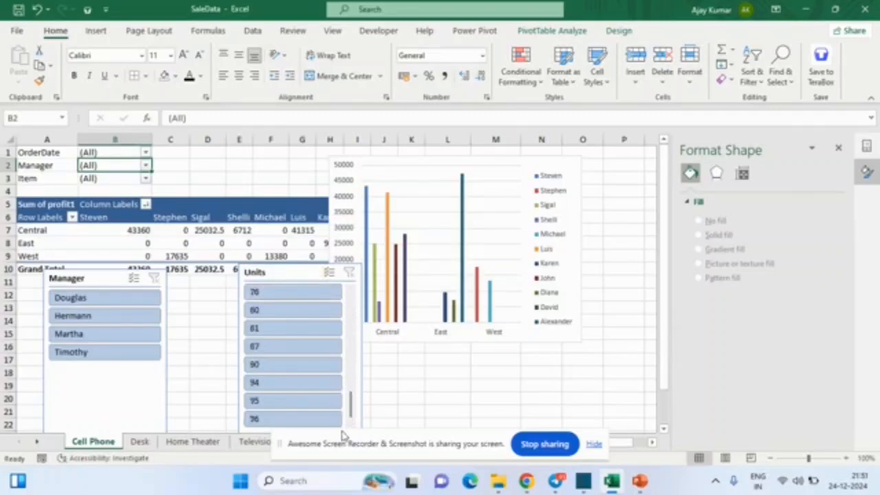
click(306, 419)
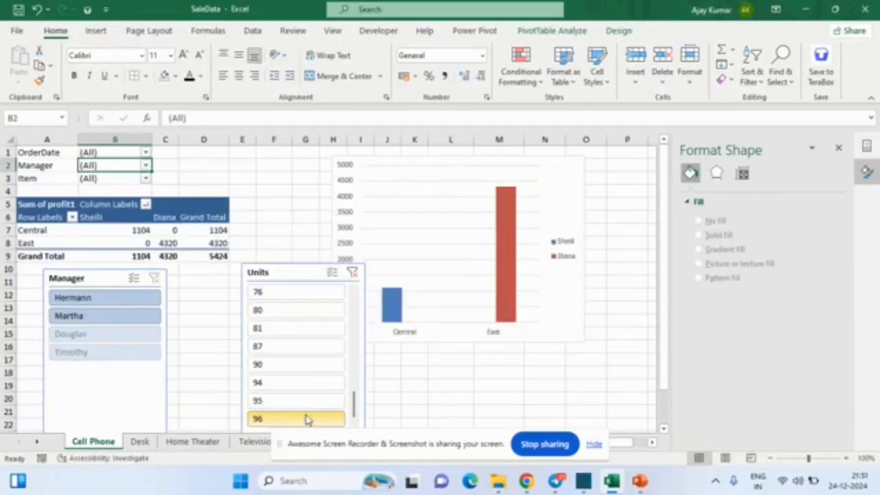
click(351, 274)
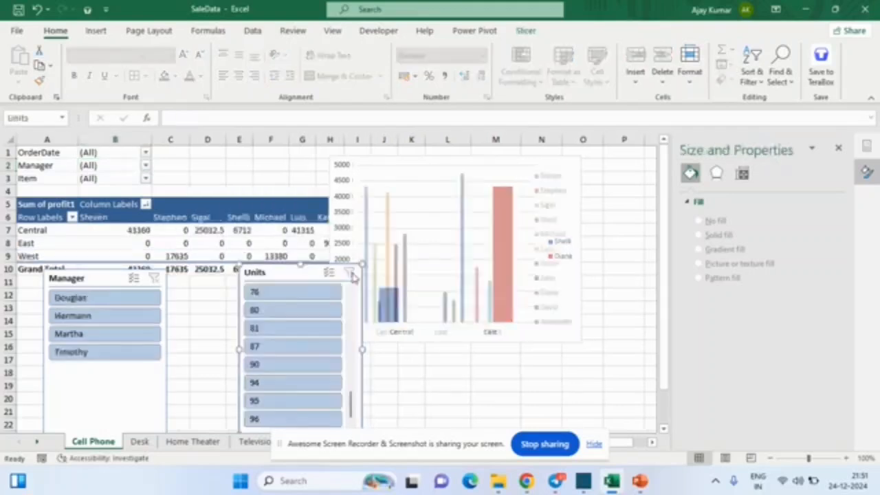
Filter the pivot table by the first, second and third managers one at a time with the Manager slicer
click(96, 303)
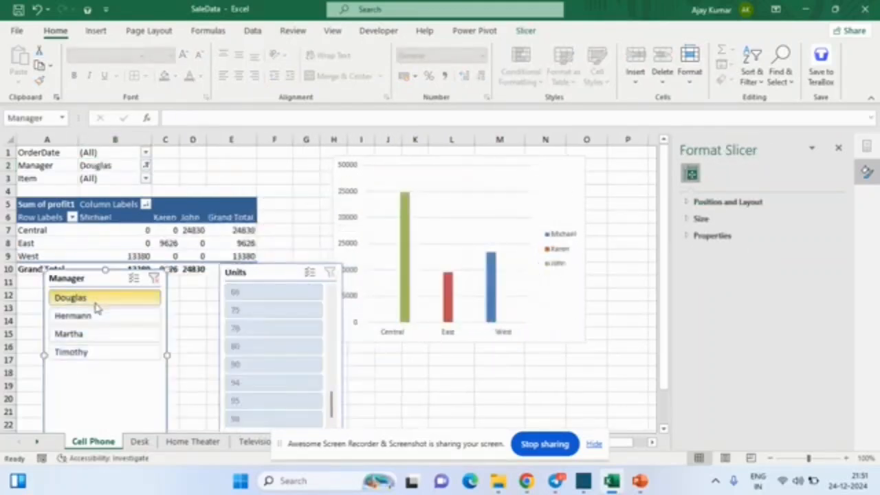
click(97, 316)
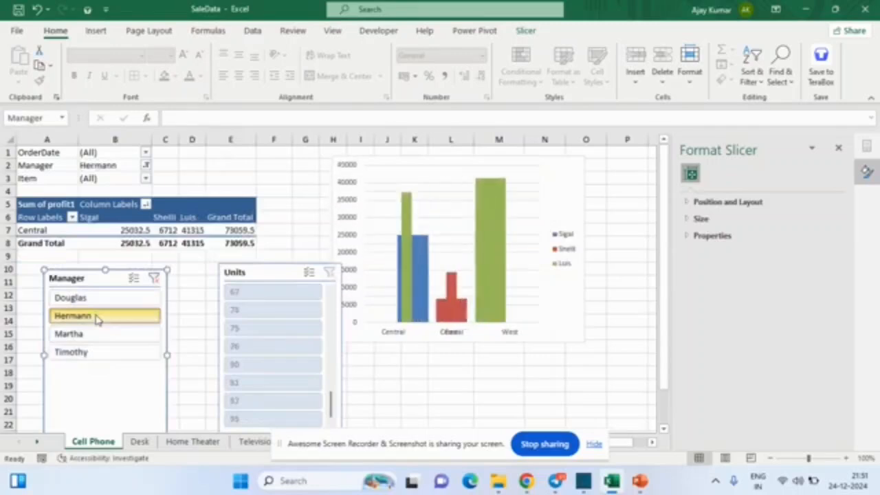
click(97, 334)
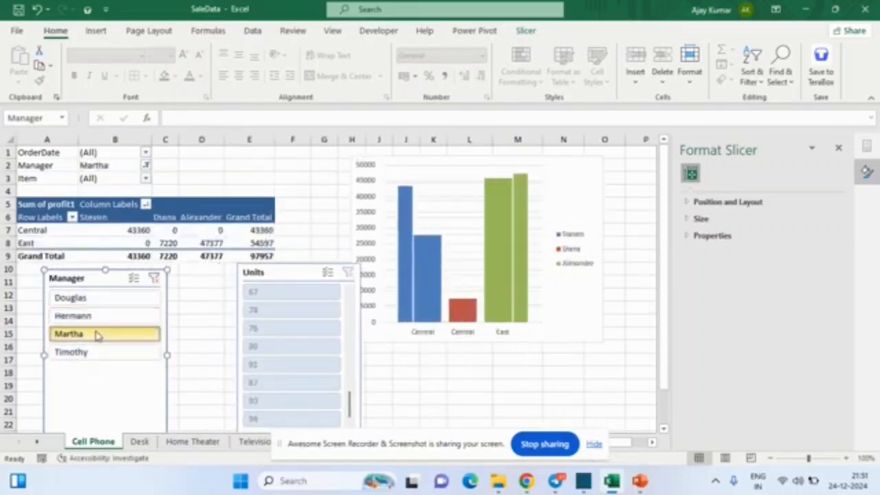
Enable multi-select in the Manager slicer, add the second and first managers, and deselect all three to restore every manager
click(134, 279)
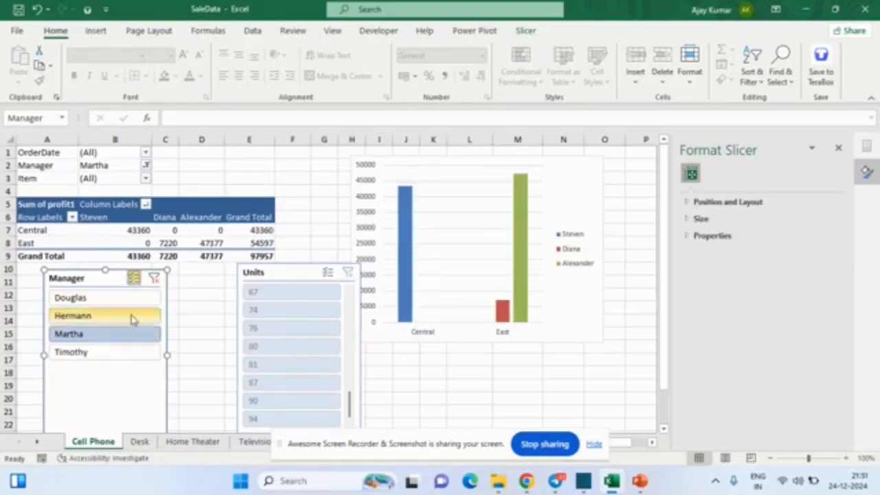
click(131, 316)
click(121, 301)
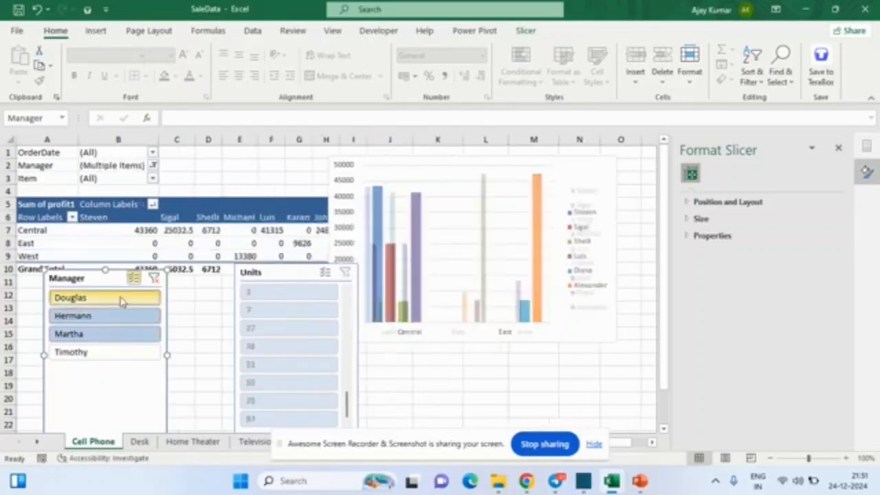
click(121, 300)
click(121, 316)
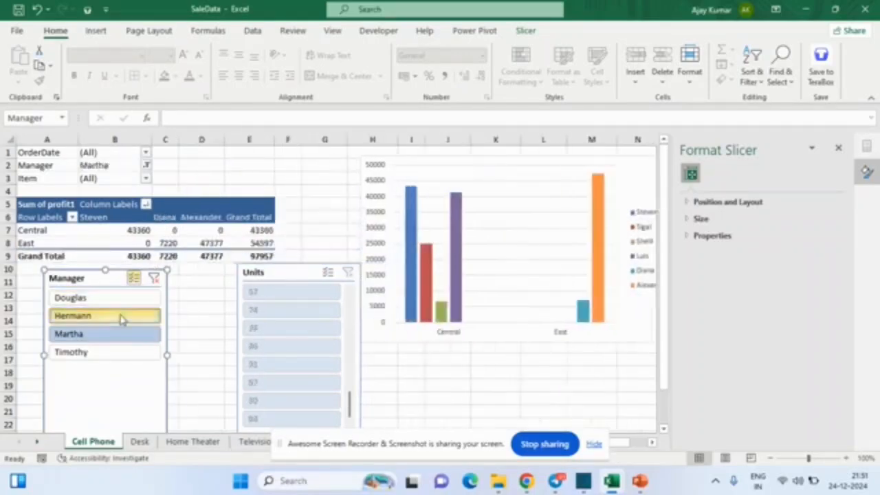
click(119, 335)
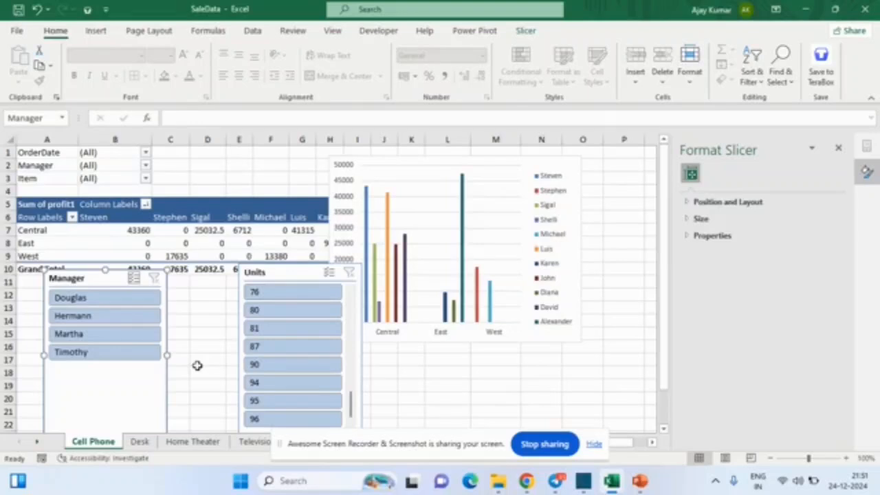
Switch to the PowerPoint presentation, view slides 9 and 10, and return to the Excel workbook
key(alt+Tab)
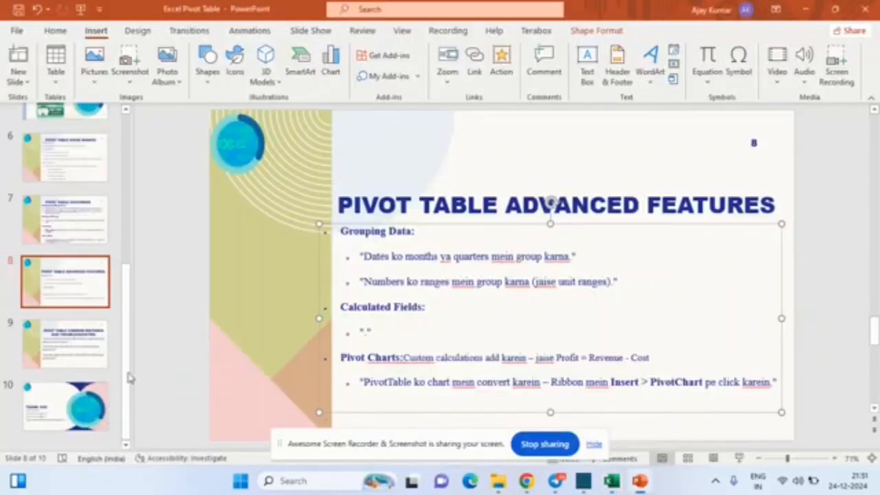
click(93, 347)
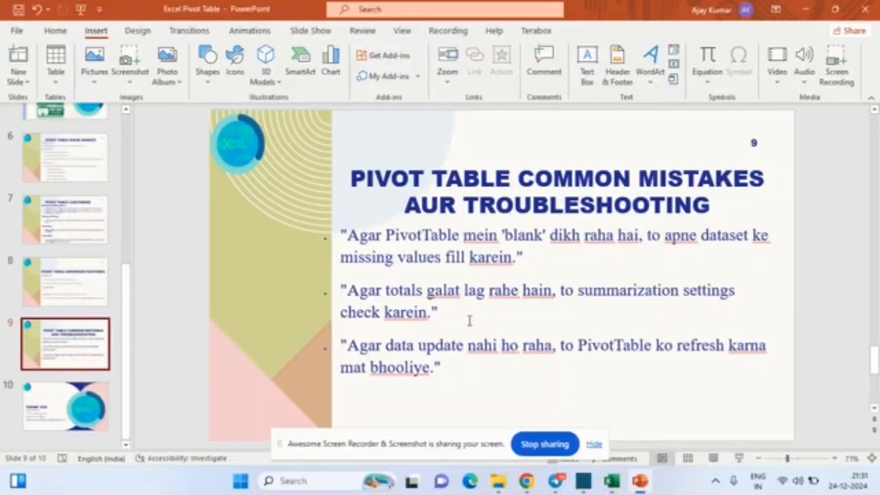
click(462, 369)
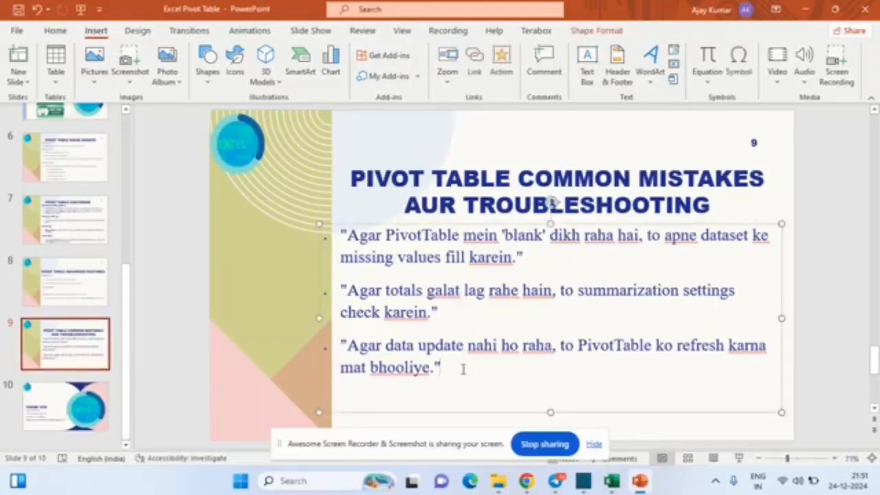
click(109, 409)
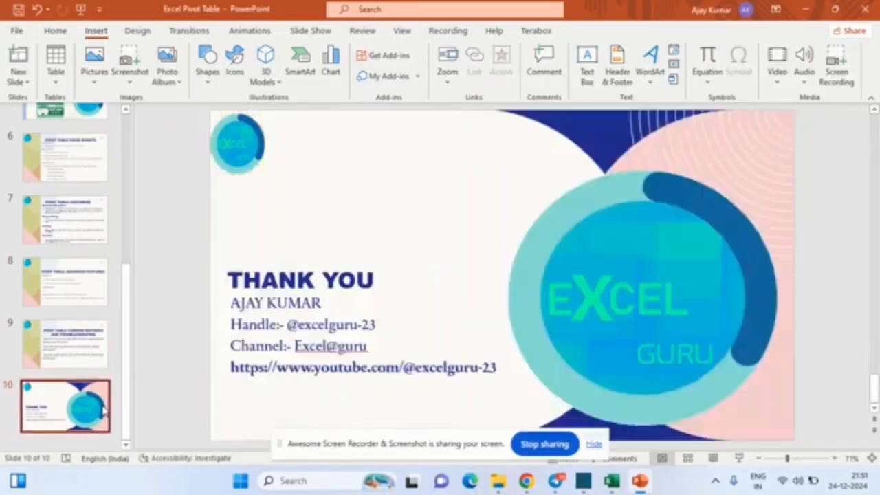
key(alt+Tab)
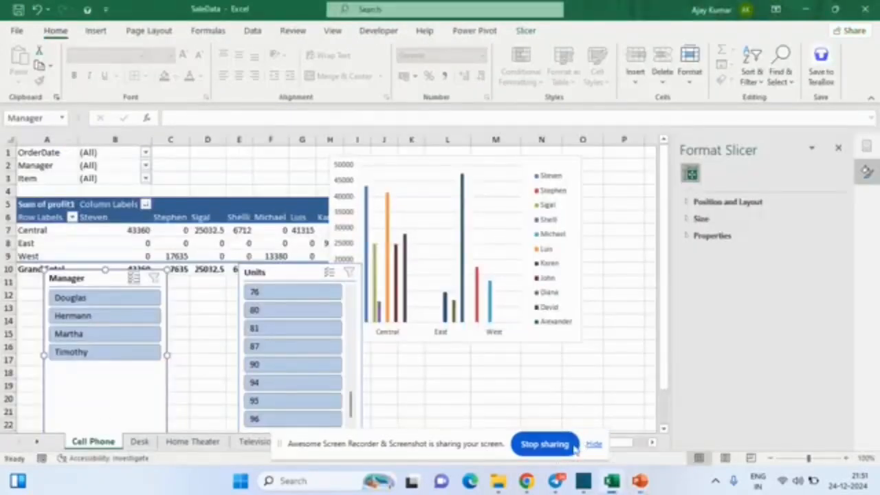